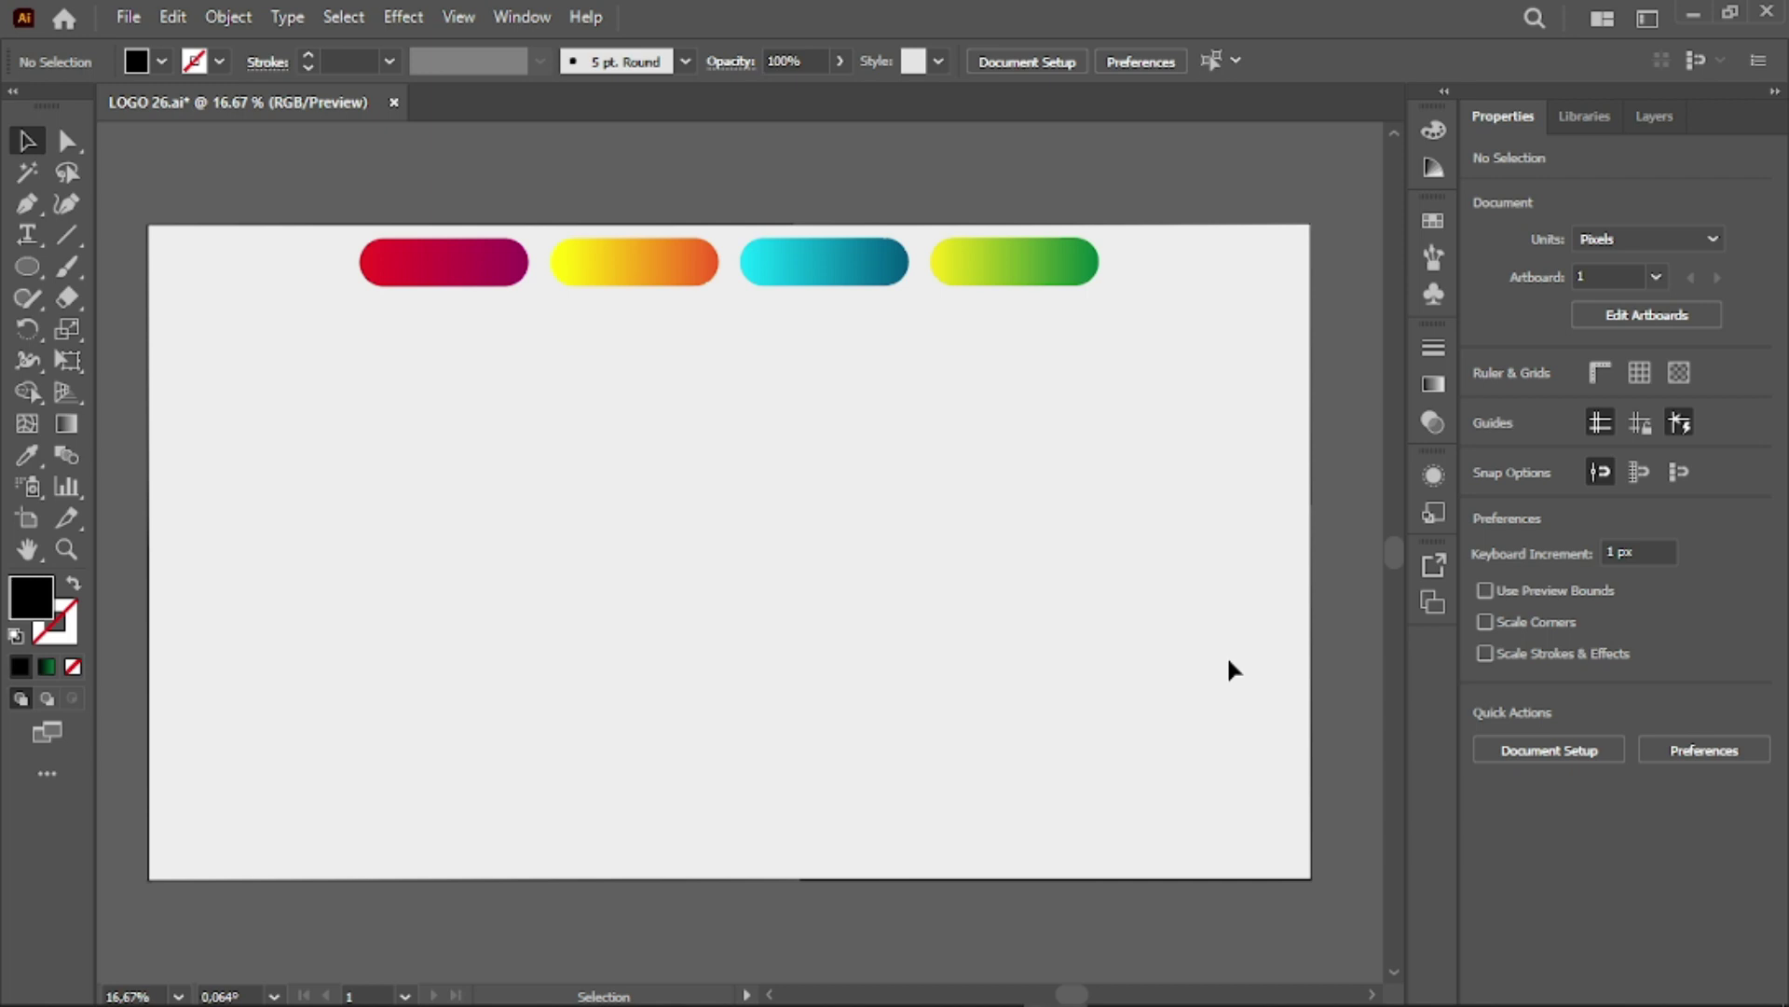
# Draw a circle from the artboard centre and swap its fill and stroke
pyautogui.click(27, 267)
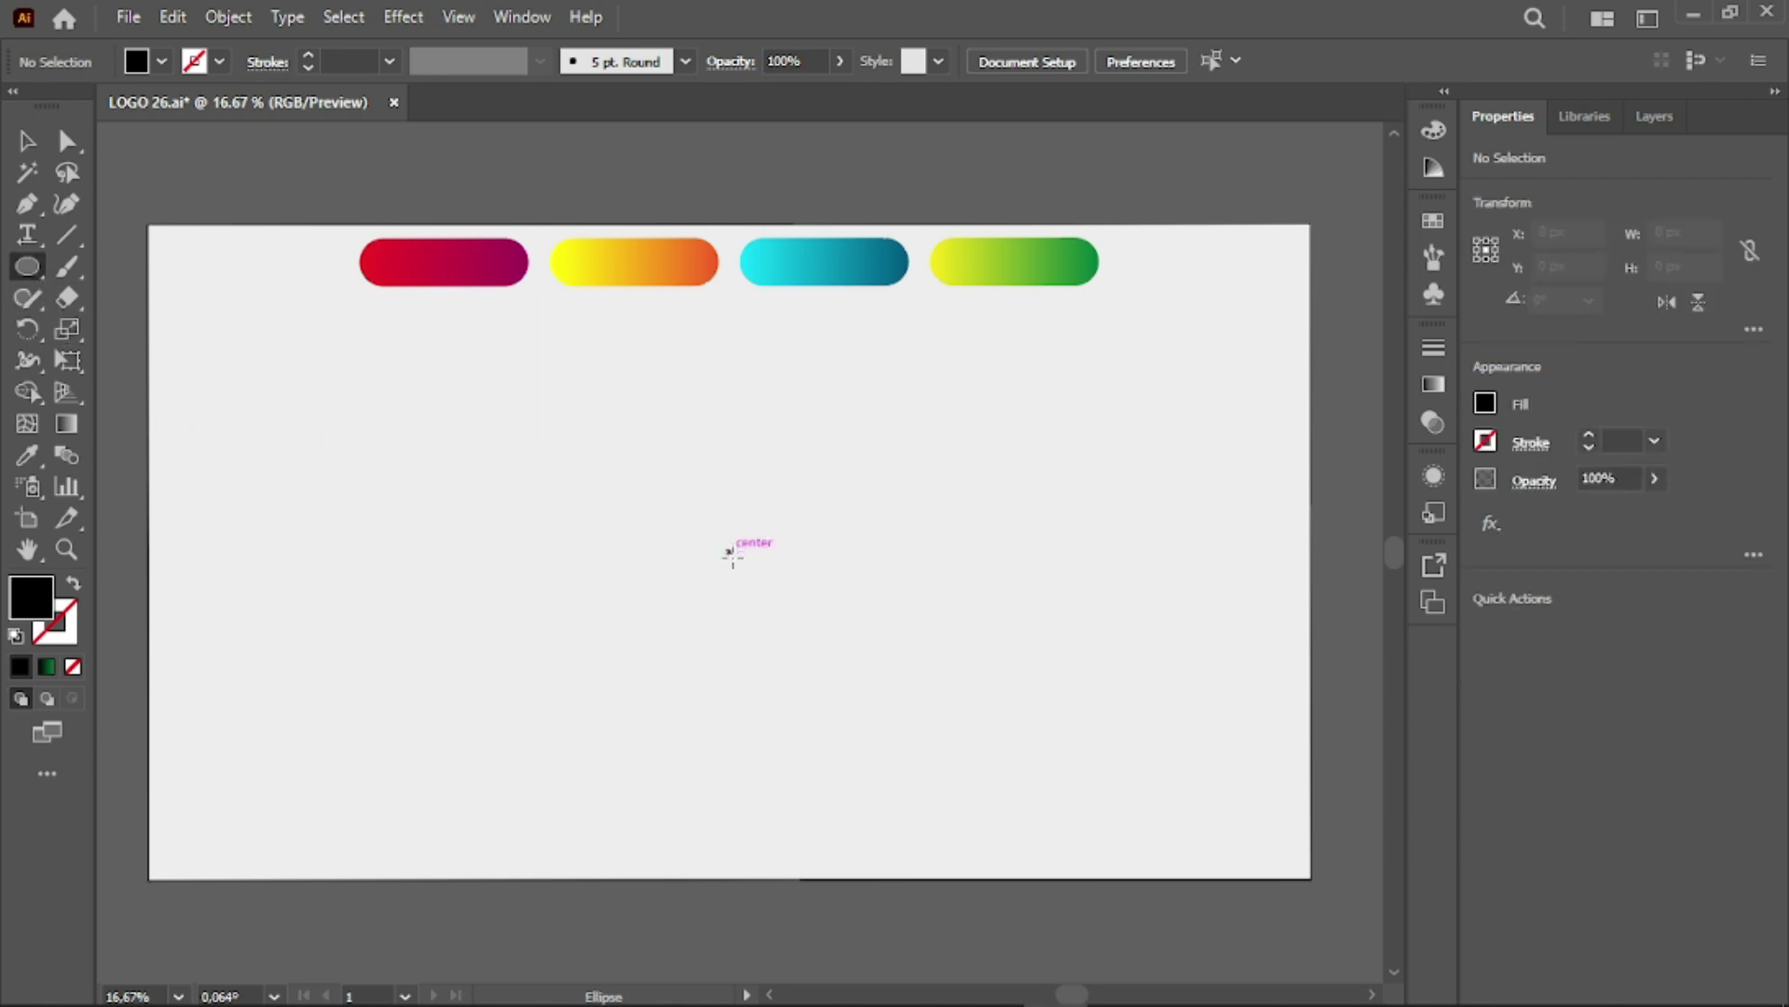
pyautogui.moveTo(729, 551); pyautogui.dragTo(827, 648)
pyautogui.click(26, 141)
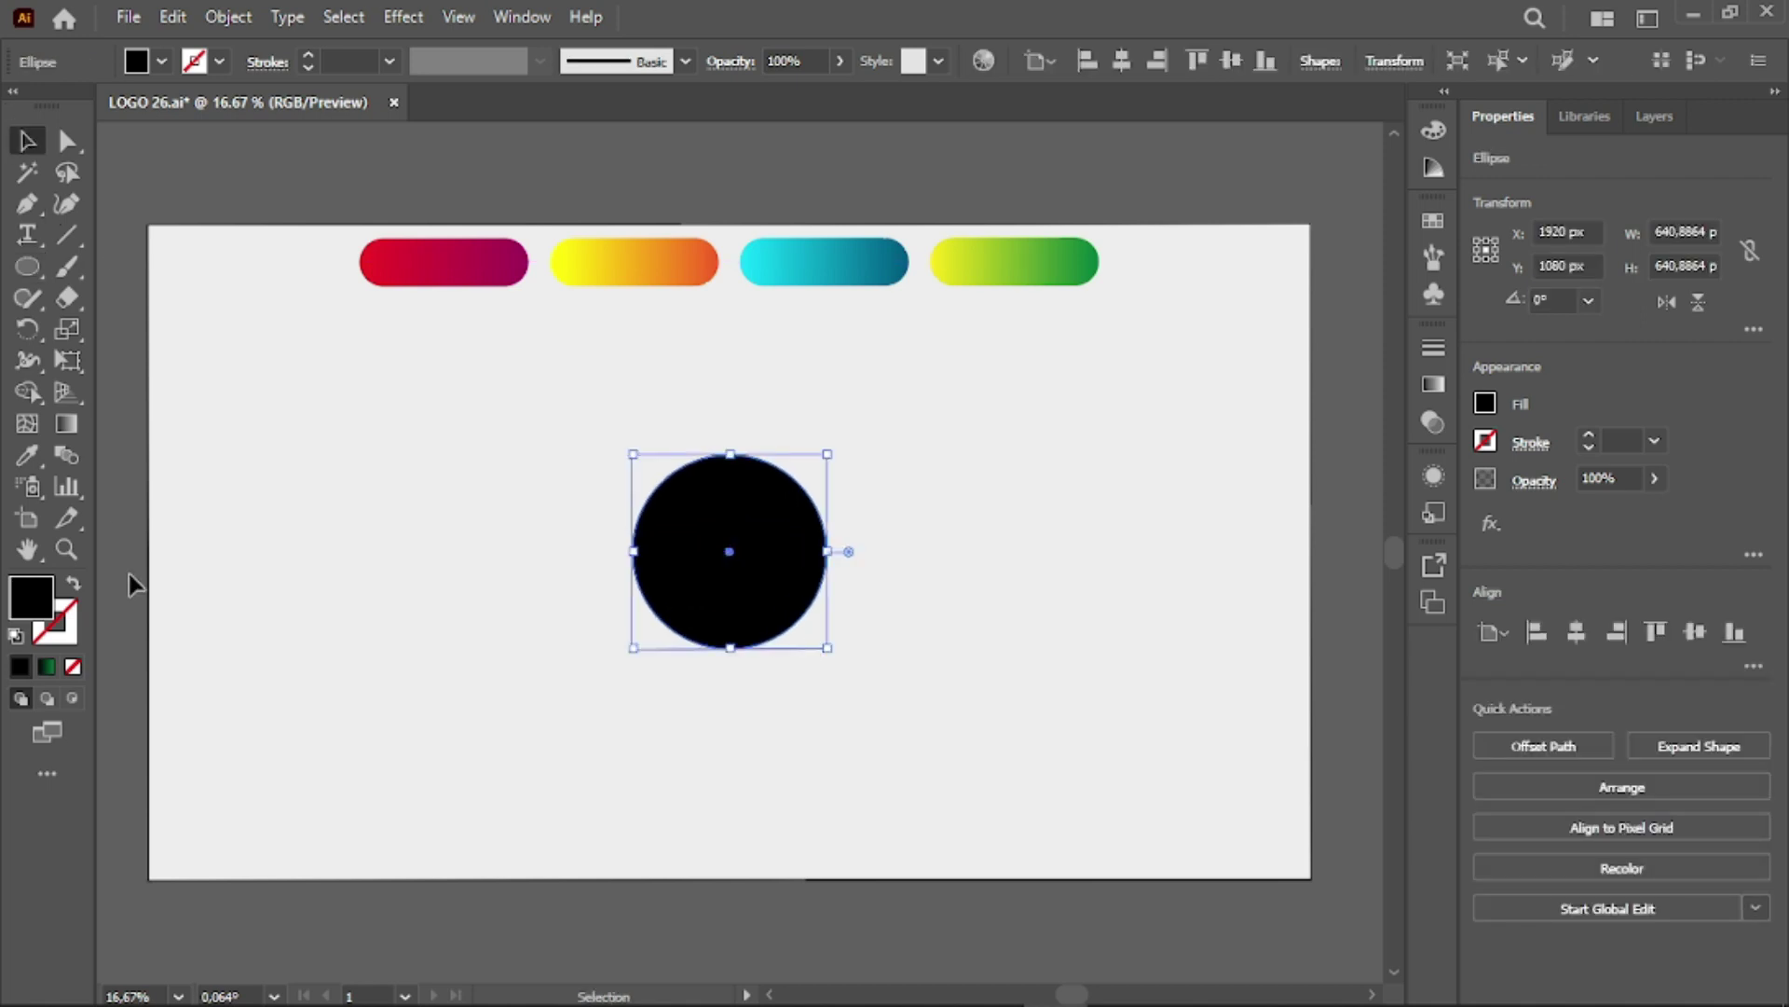
pyautogui.click(71, 585)
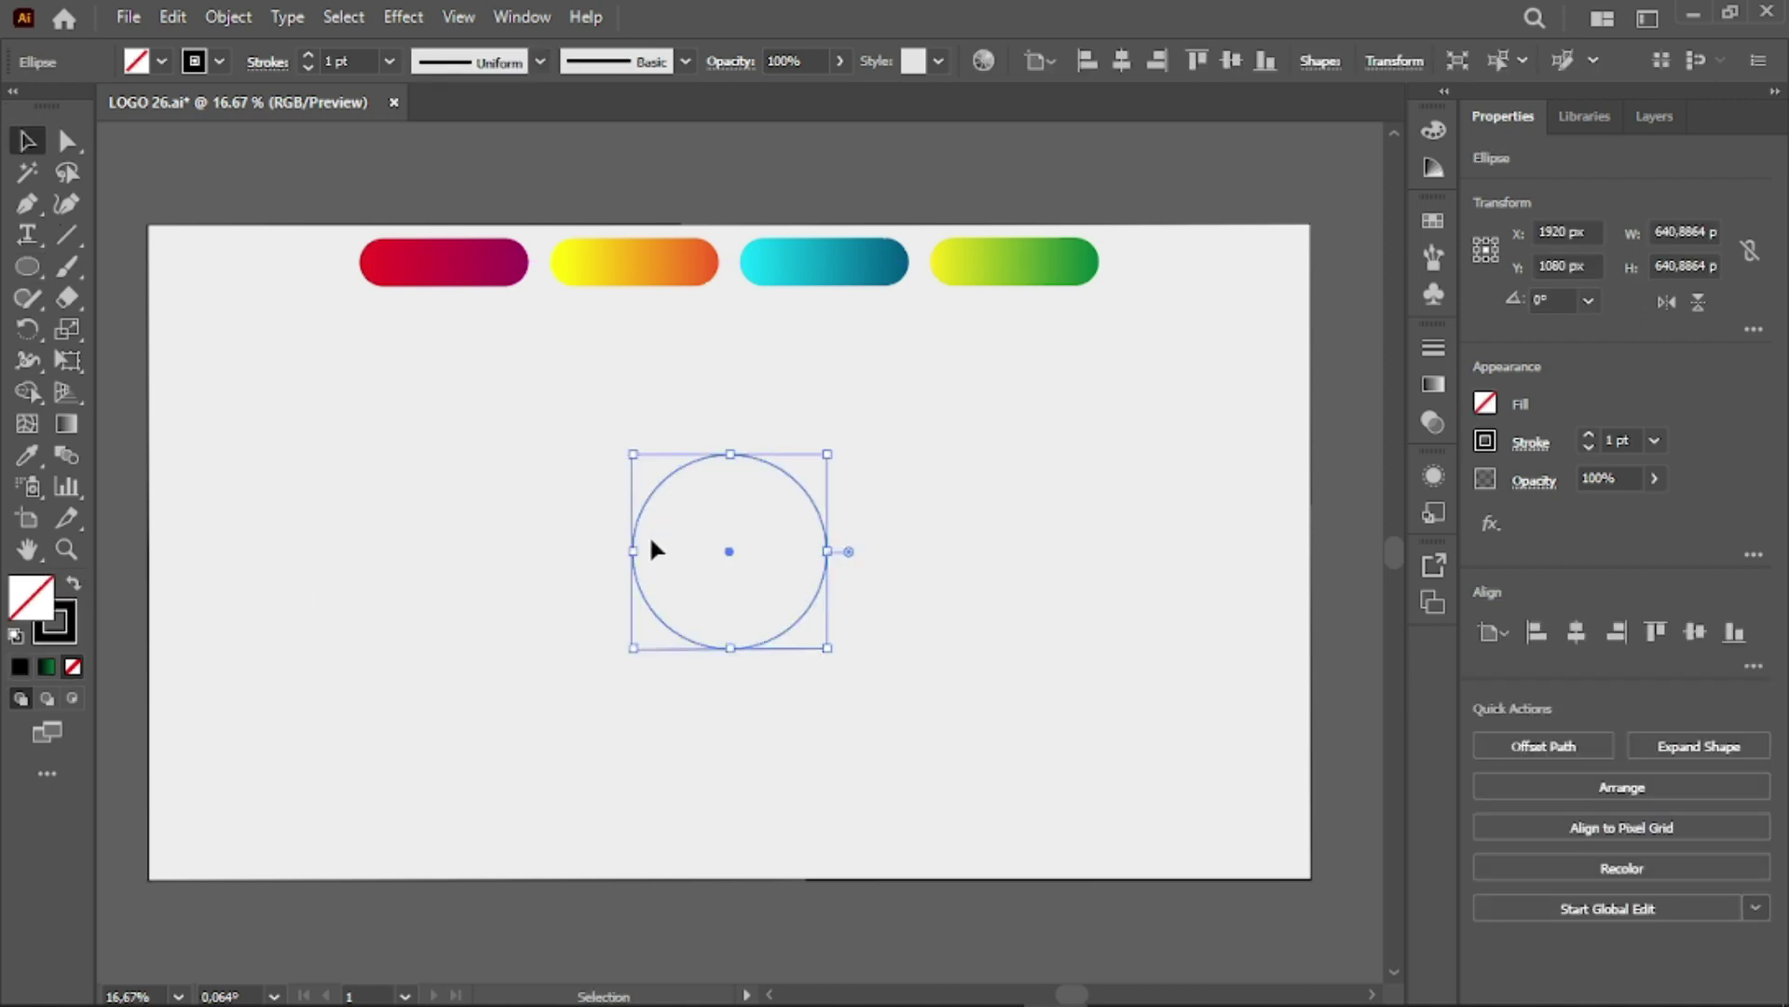
pyautogui.click(1485, 404)
# Set the circle's stroke weight to 60 pt, trying 40 pt first
pyautogui.click(1639, 443)
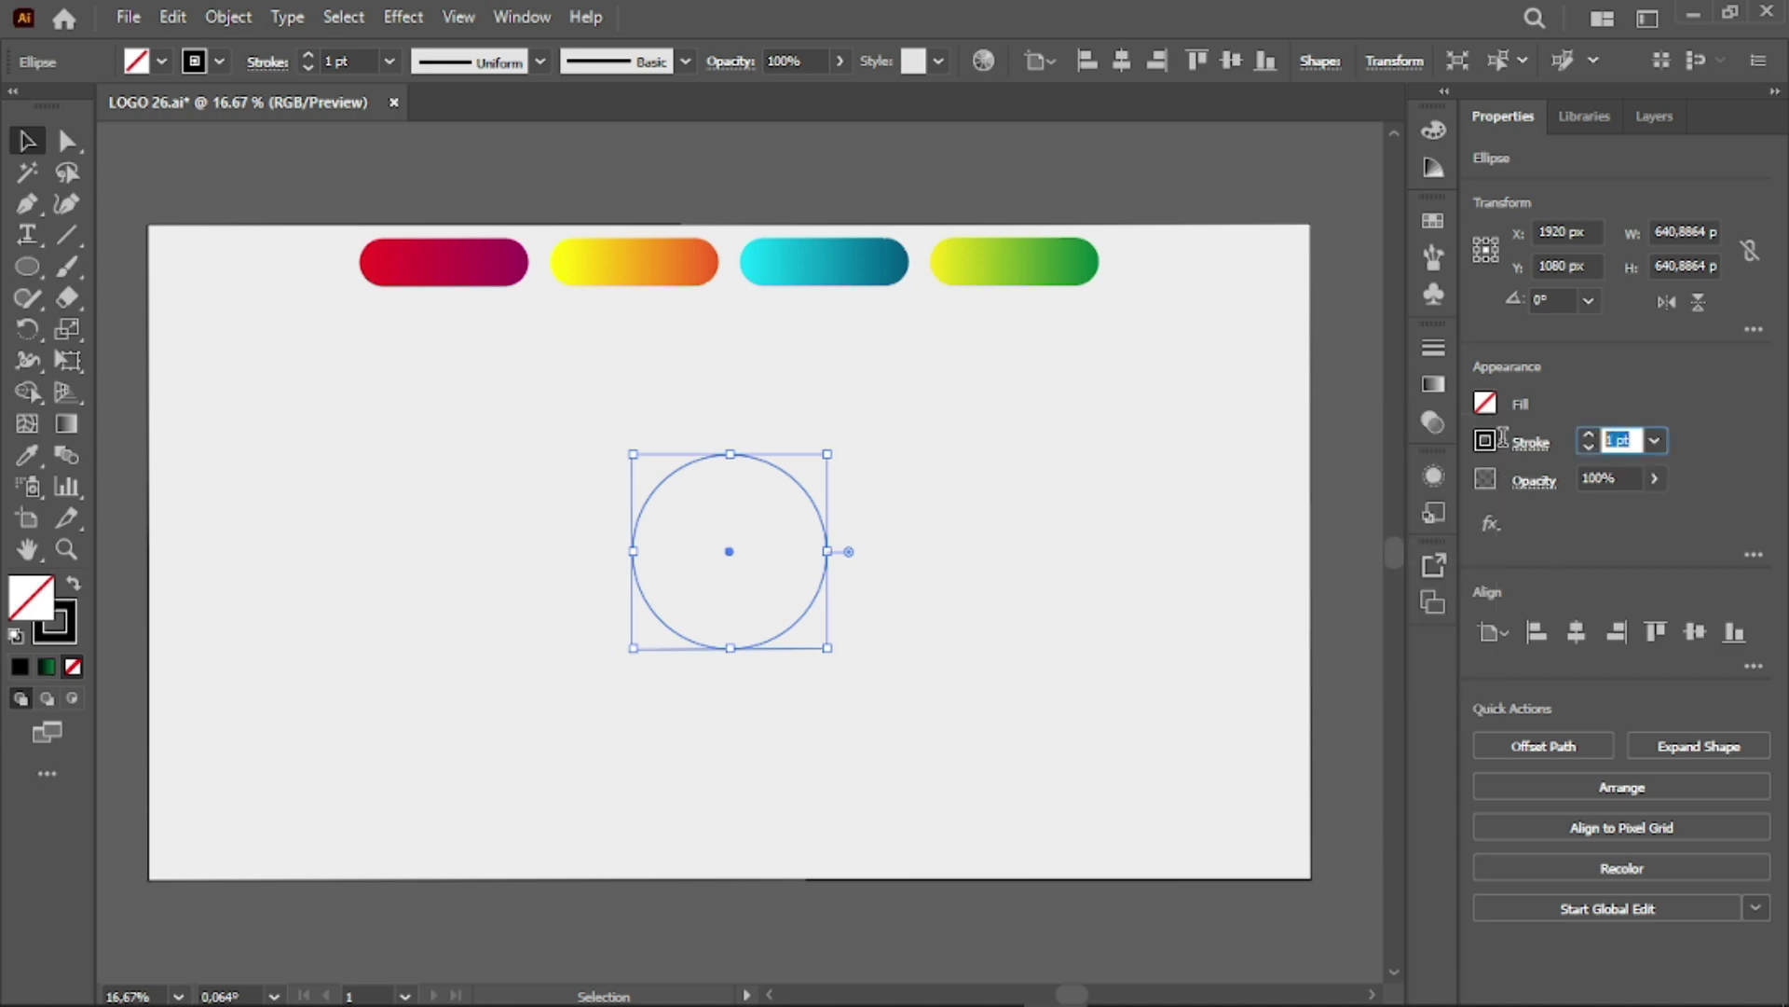
pyautogui.write('40')
pyautogui.press('Return')
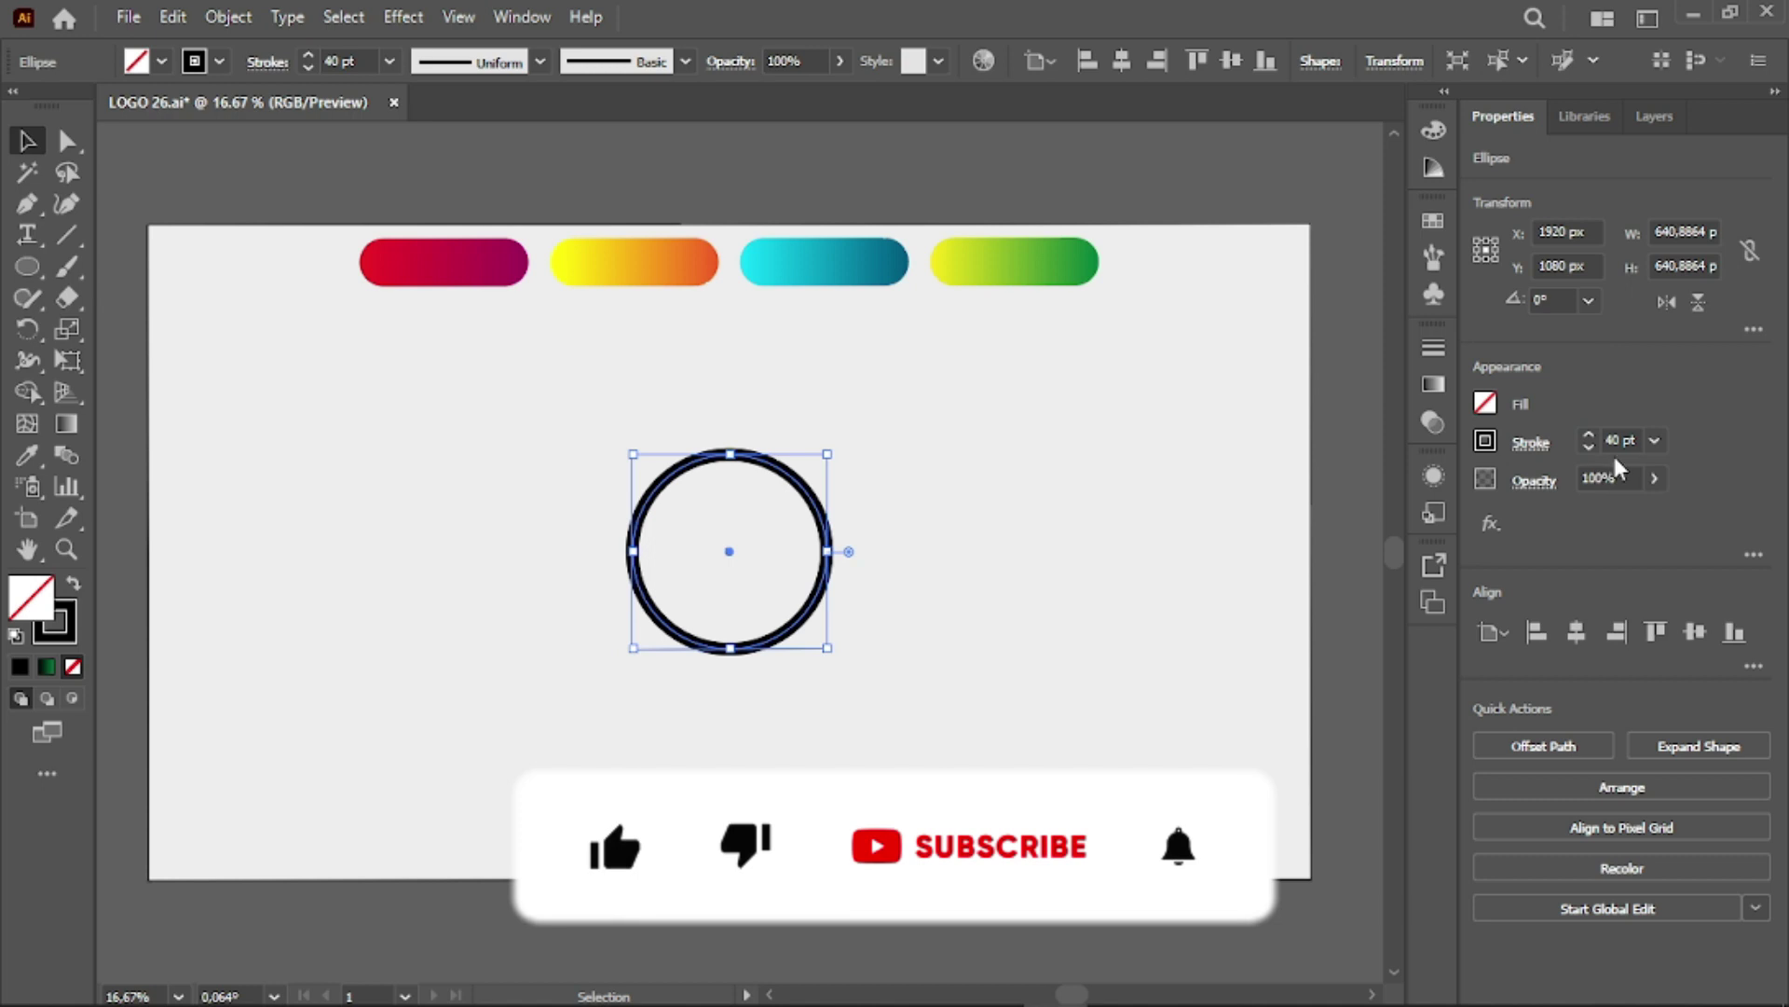
pyautogui.click(1621, 440)
pyautogui.write('60')
pyautogui.press('Return')
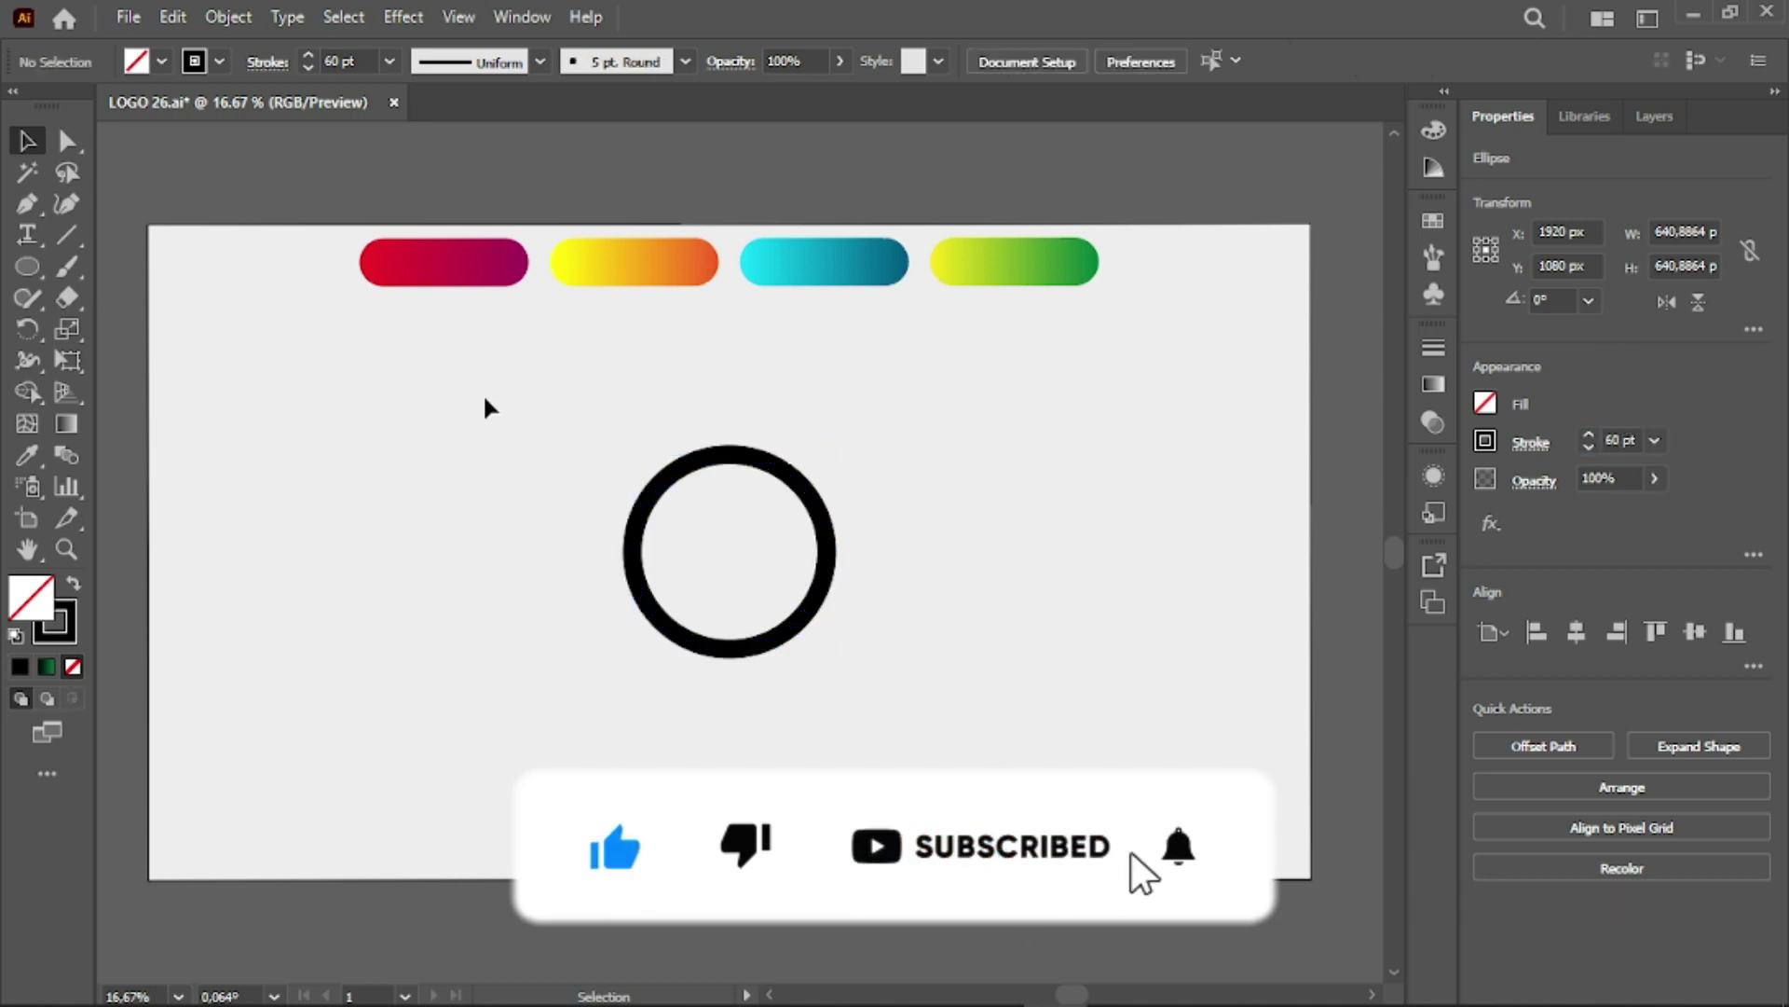
# Outline the ring's stroke via Object > Path and nudge the ring slightly lower
pyautogui.click(226, 17)
pyautogui.moveTo(323, 668)
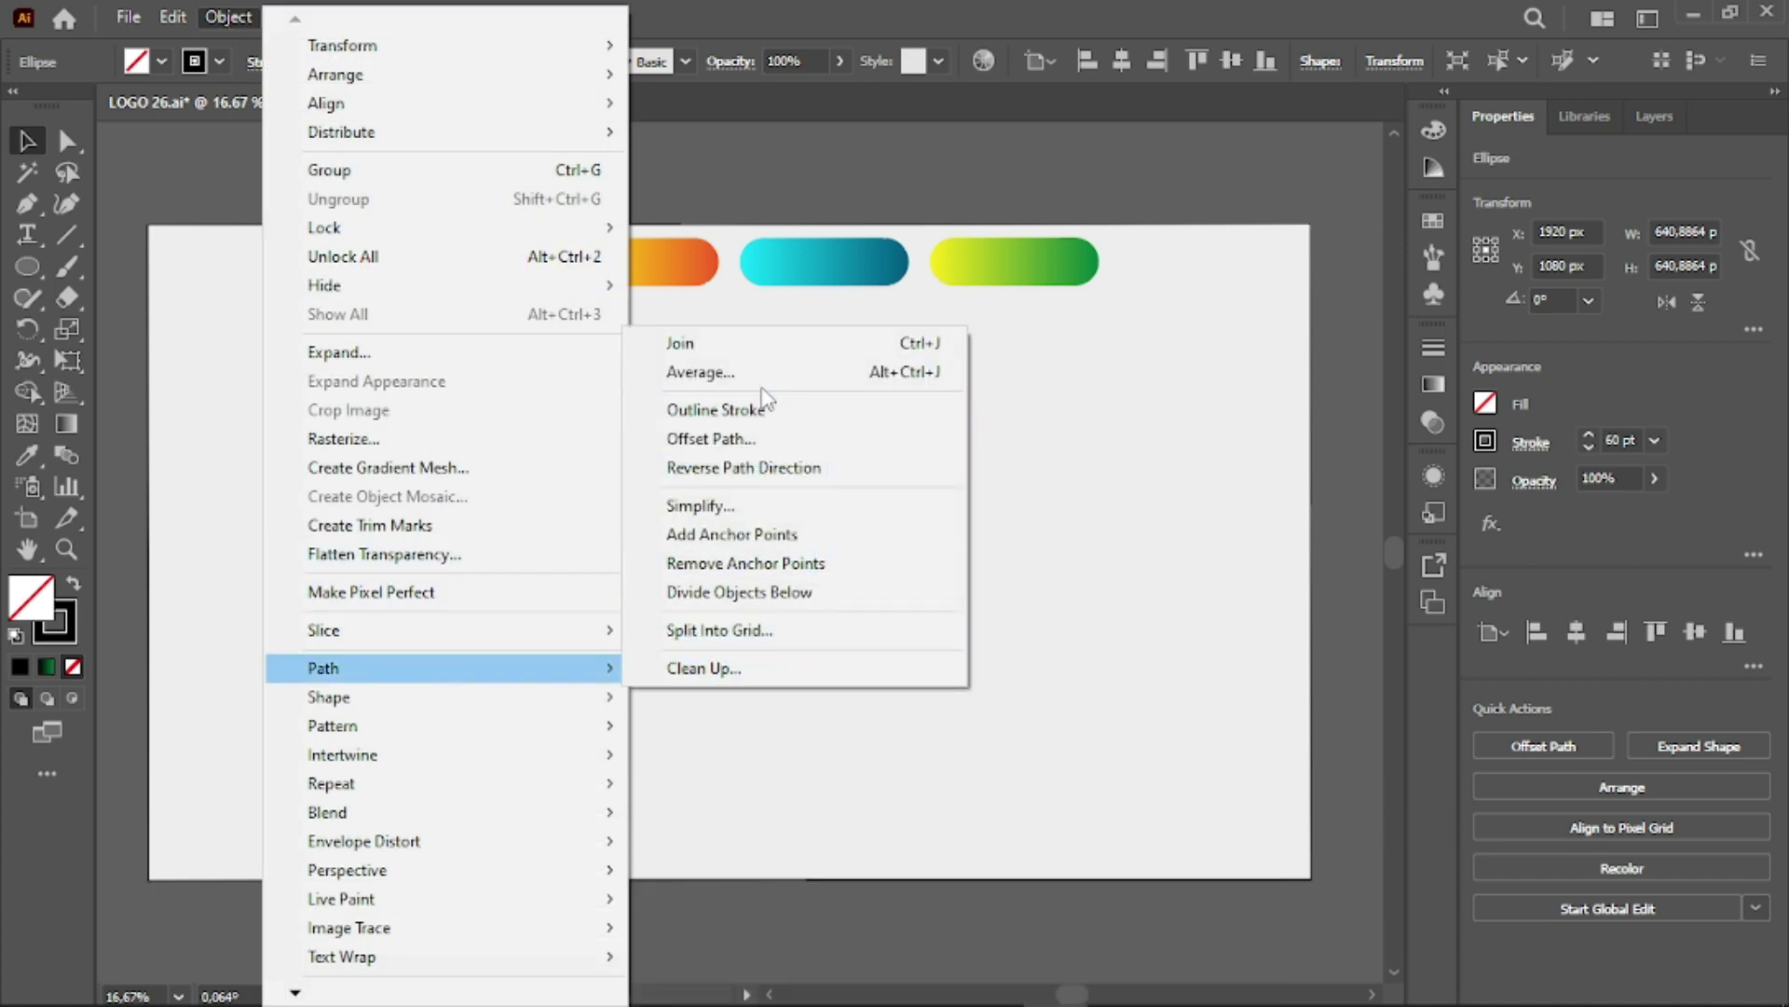
pyautogui.click(709, 410)
pyautogui.click(828, 531)
pyautogui.moveTo(824, 536)
pyautogui.mouseDown()
pyautogui.moveTo(824, 578)
pyautogui.moveTo(919, 591)
pyautogui.mouseUp()
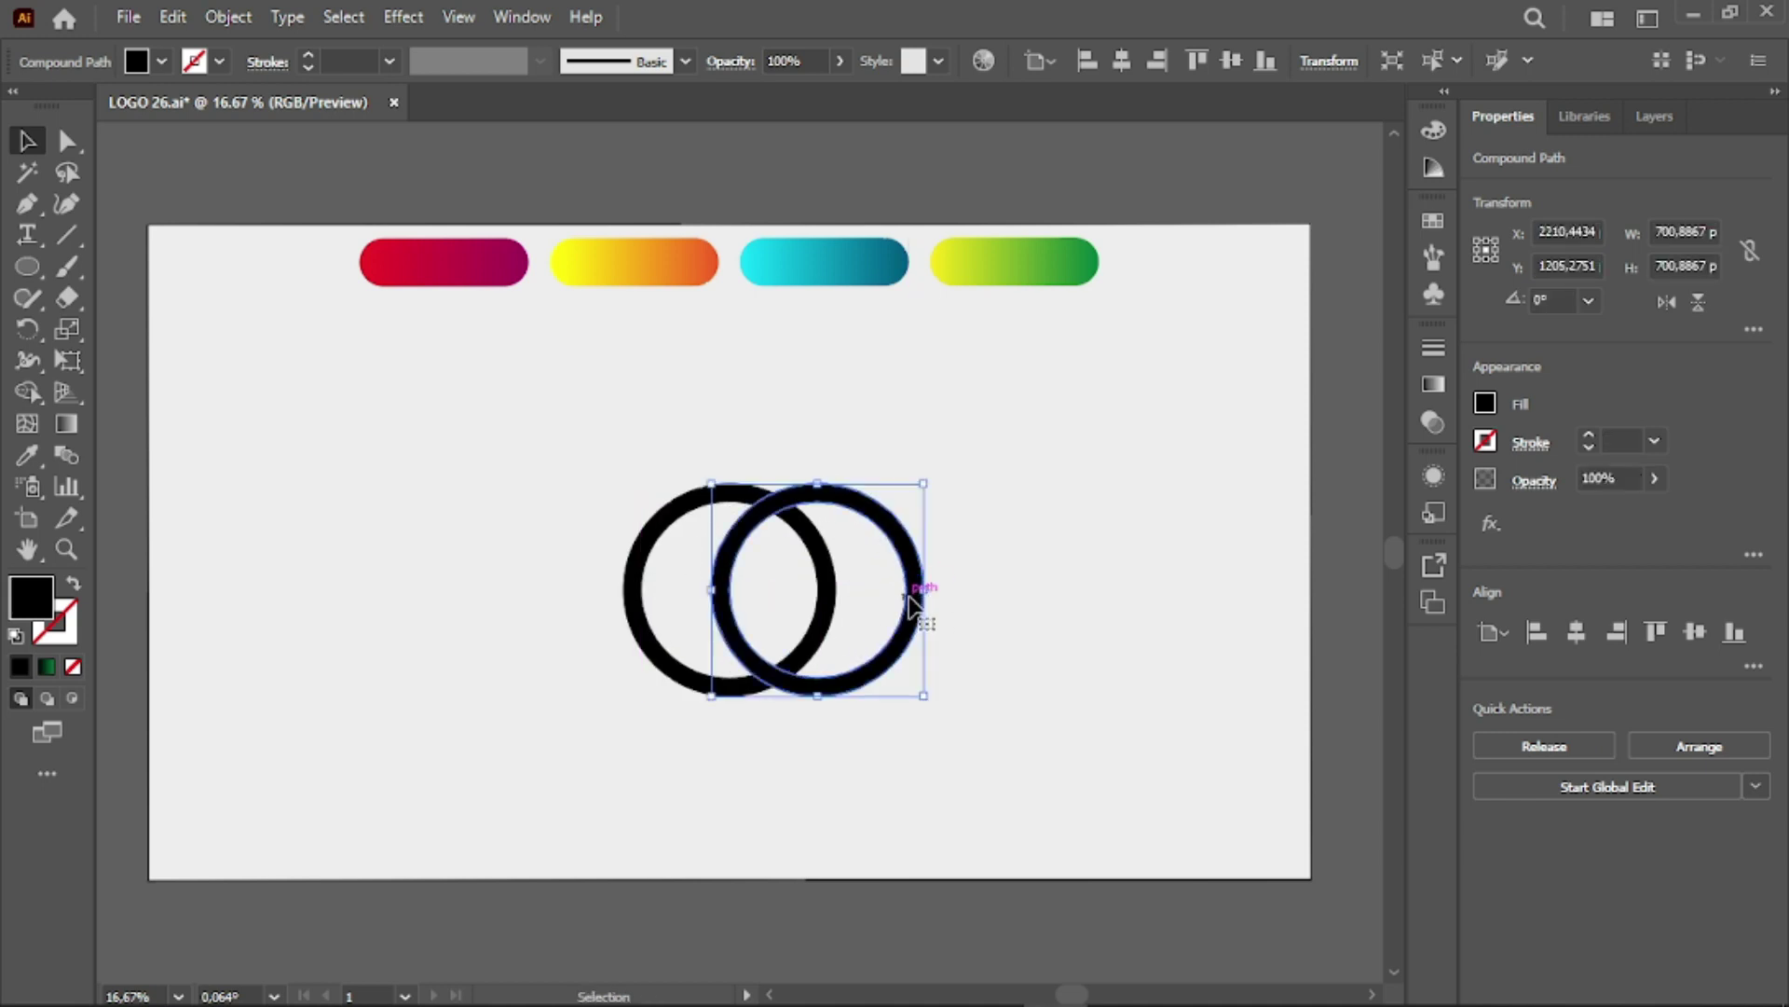
# Place an overlapping copy of the ring to its right and enlarge both rings
pyautogui.moveTo(653, 424); pyautogui.dragTo(945, 725)
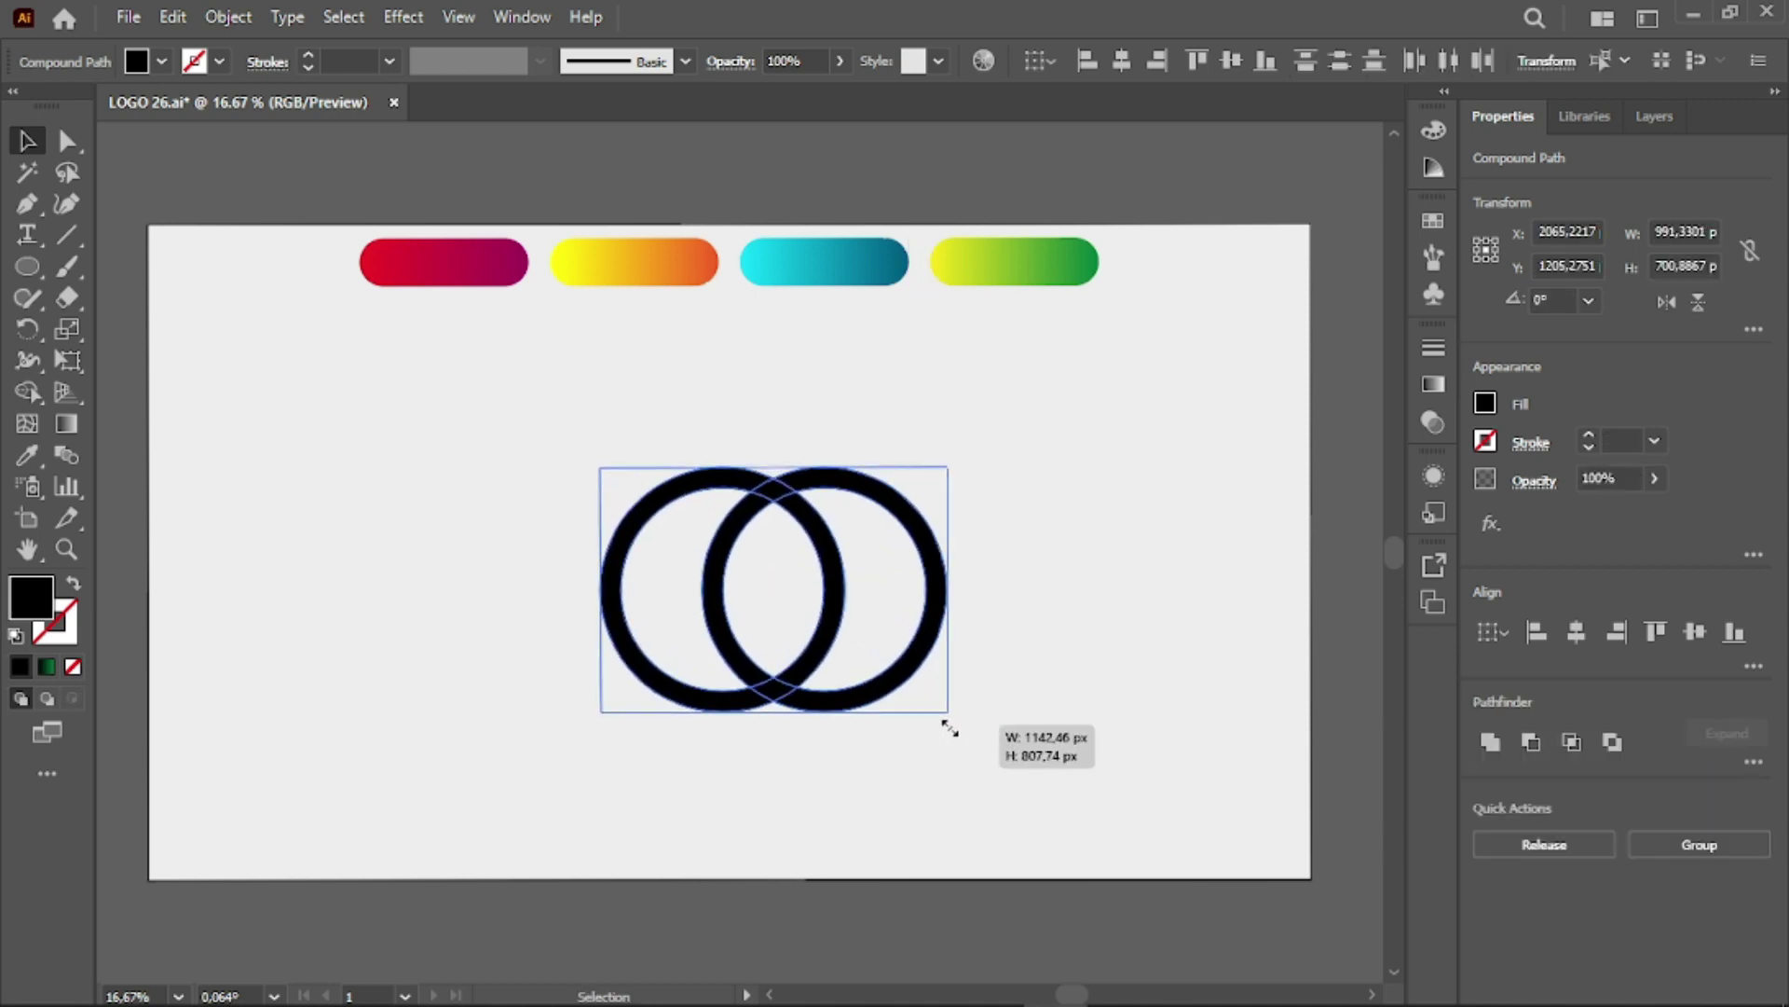
pyautogui.moveTo(841, 610); pyautogui.dragTo(803, 663)
pyautogui.rightClick(798, 601)
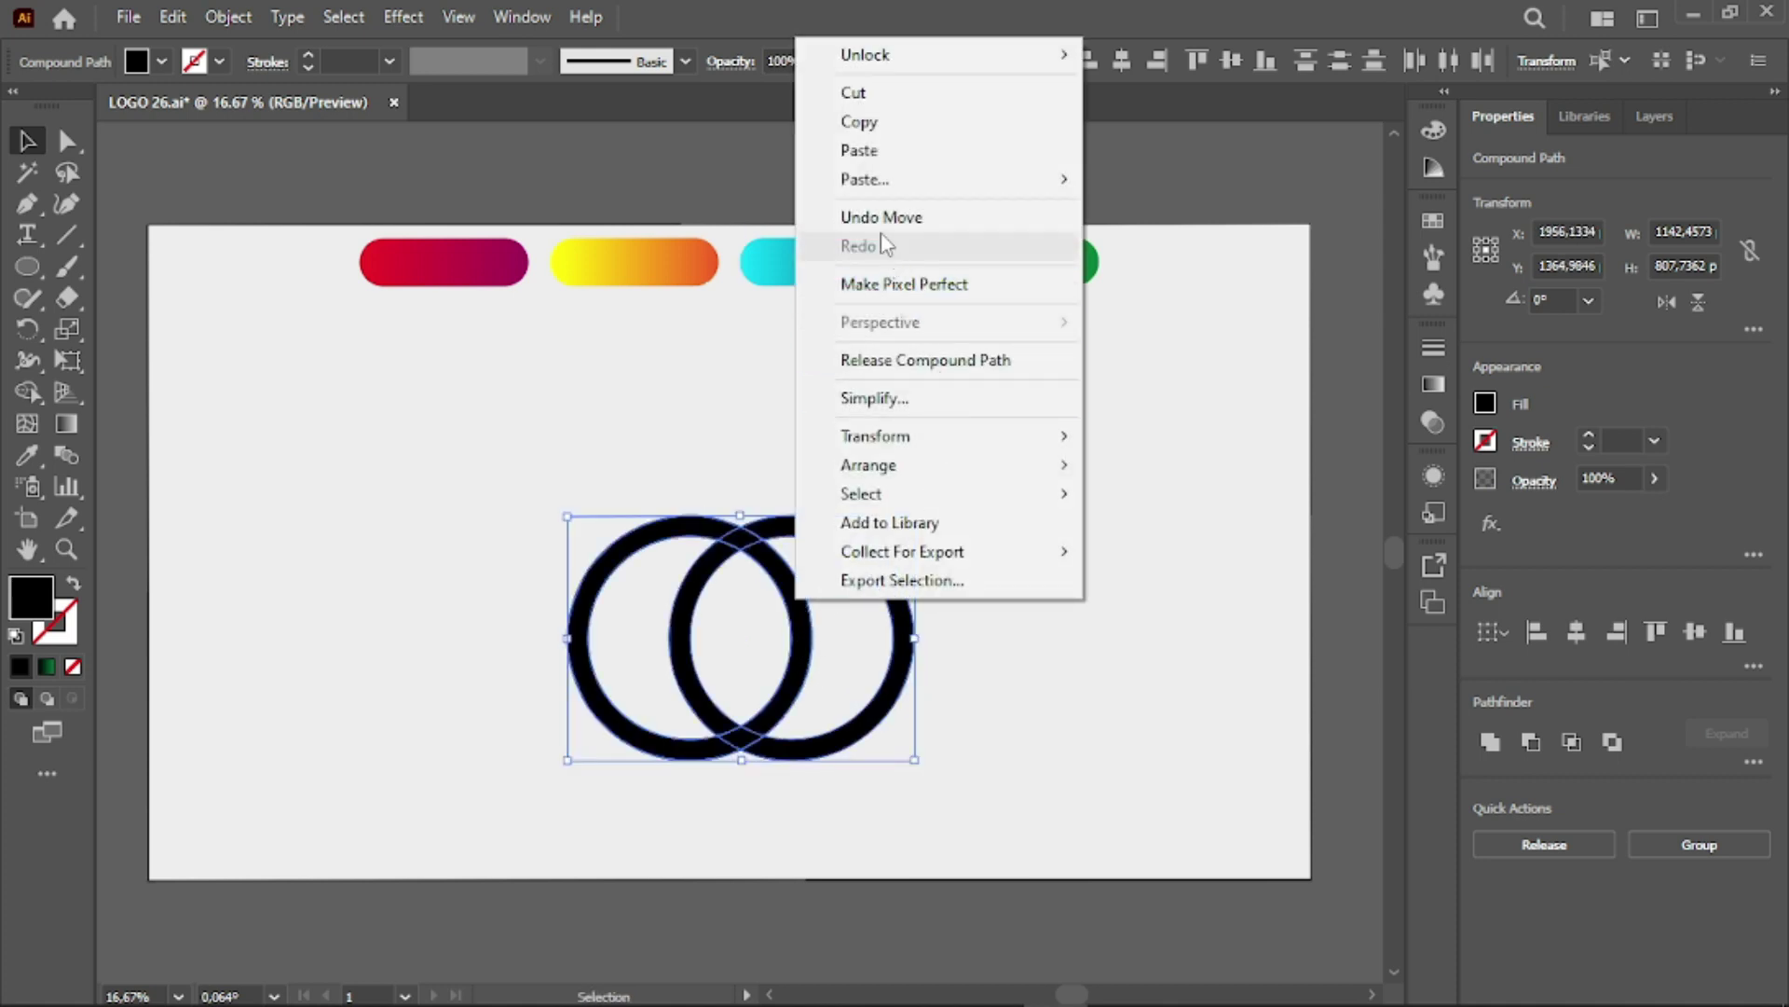
pyautogui.click(837, 593)
pyautogui.click(785, 599)
pyautogui.rightClick(784, 591)
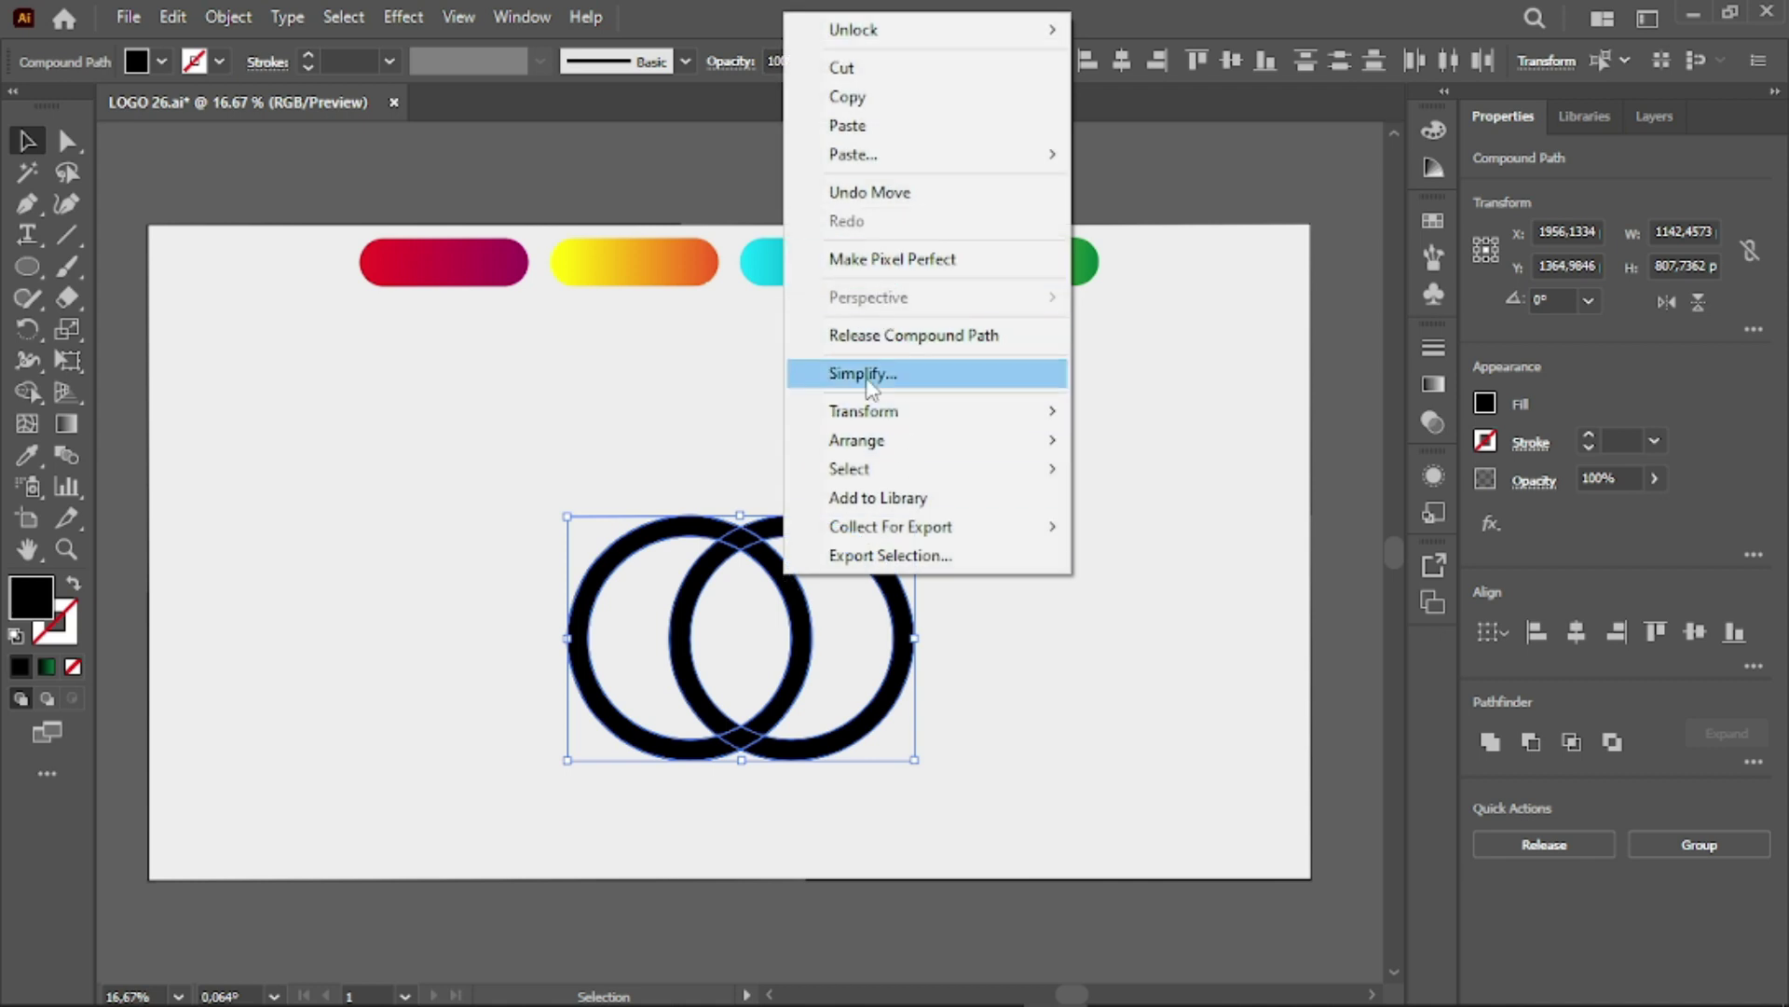
pyautogui.click(926, 615)
pyautogui.moveTo(564, 451); pyautogui.dragTo(872, 713)
# Group the two rings with Ctrl+G and move the pair lower on the artboard
pyautogui.keyDown('alt'); pyautogui.scroll(2, 803, 619); pyautogui.keyUp('alt')
pyautogui.rightClick(787, 606)
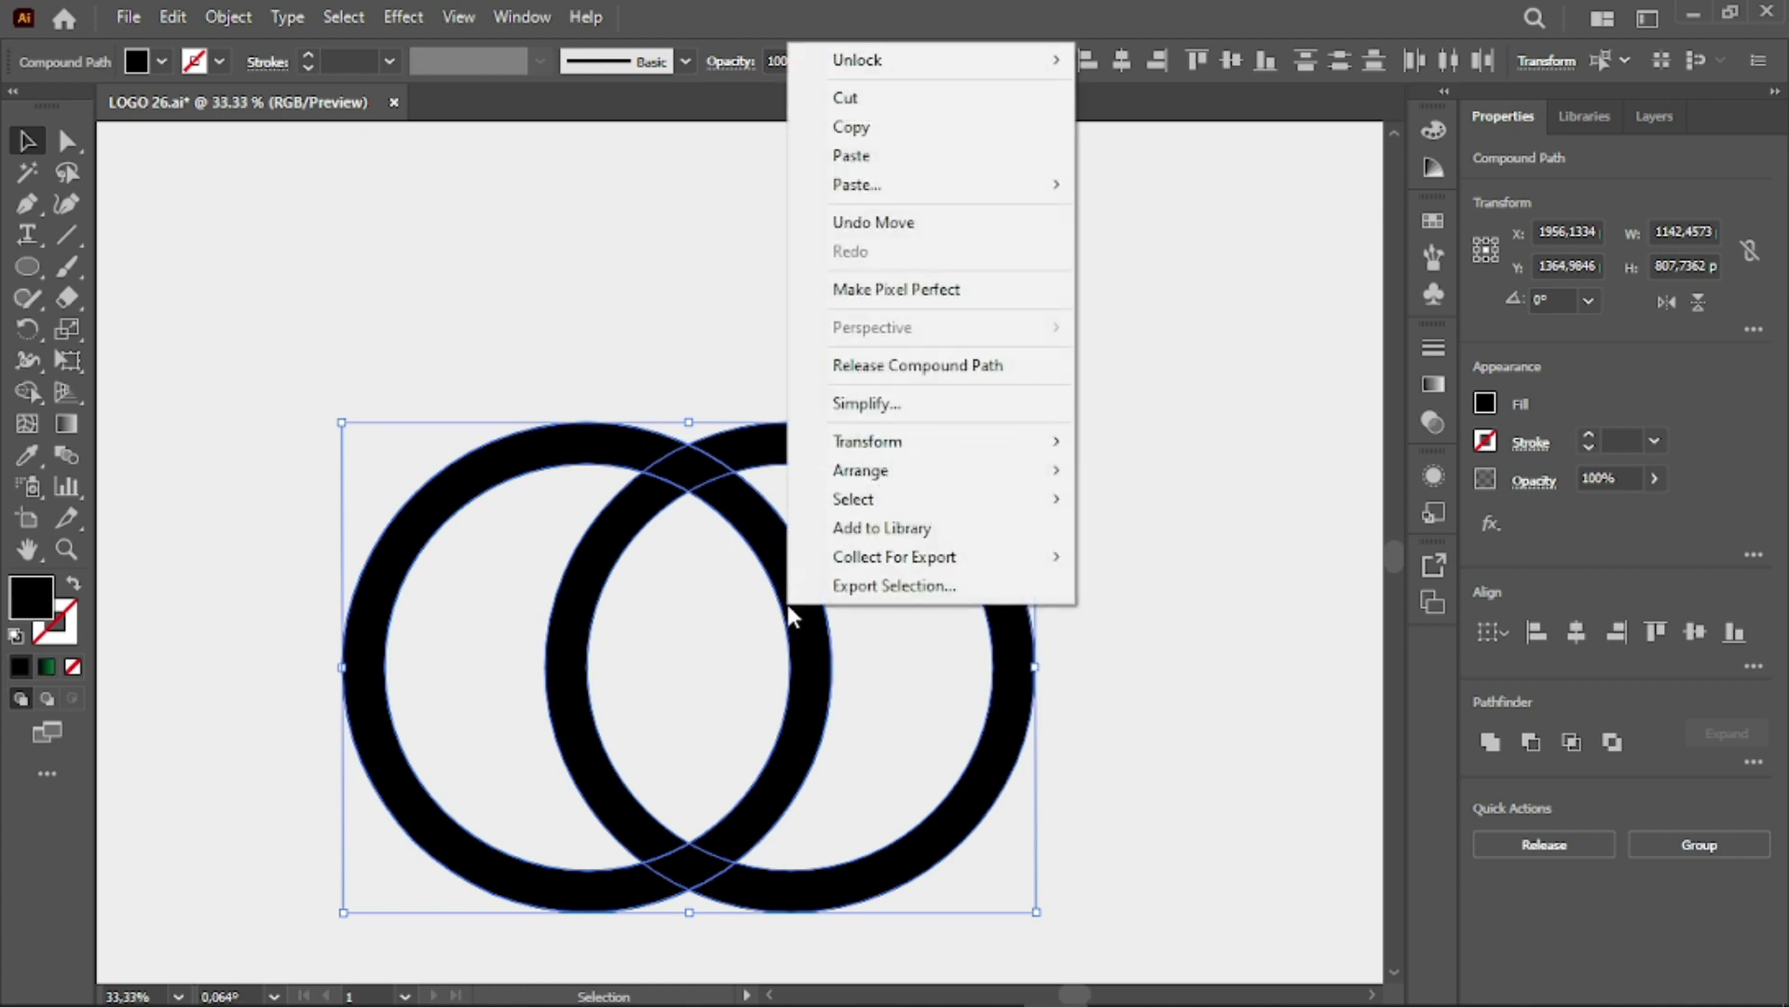
pyautogui.click(749, 538)
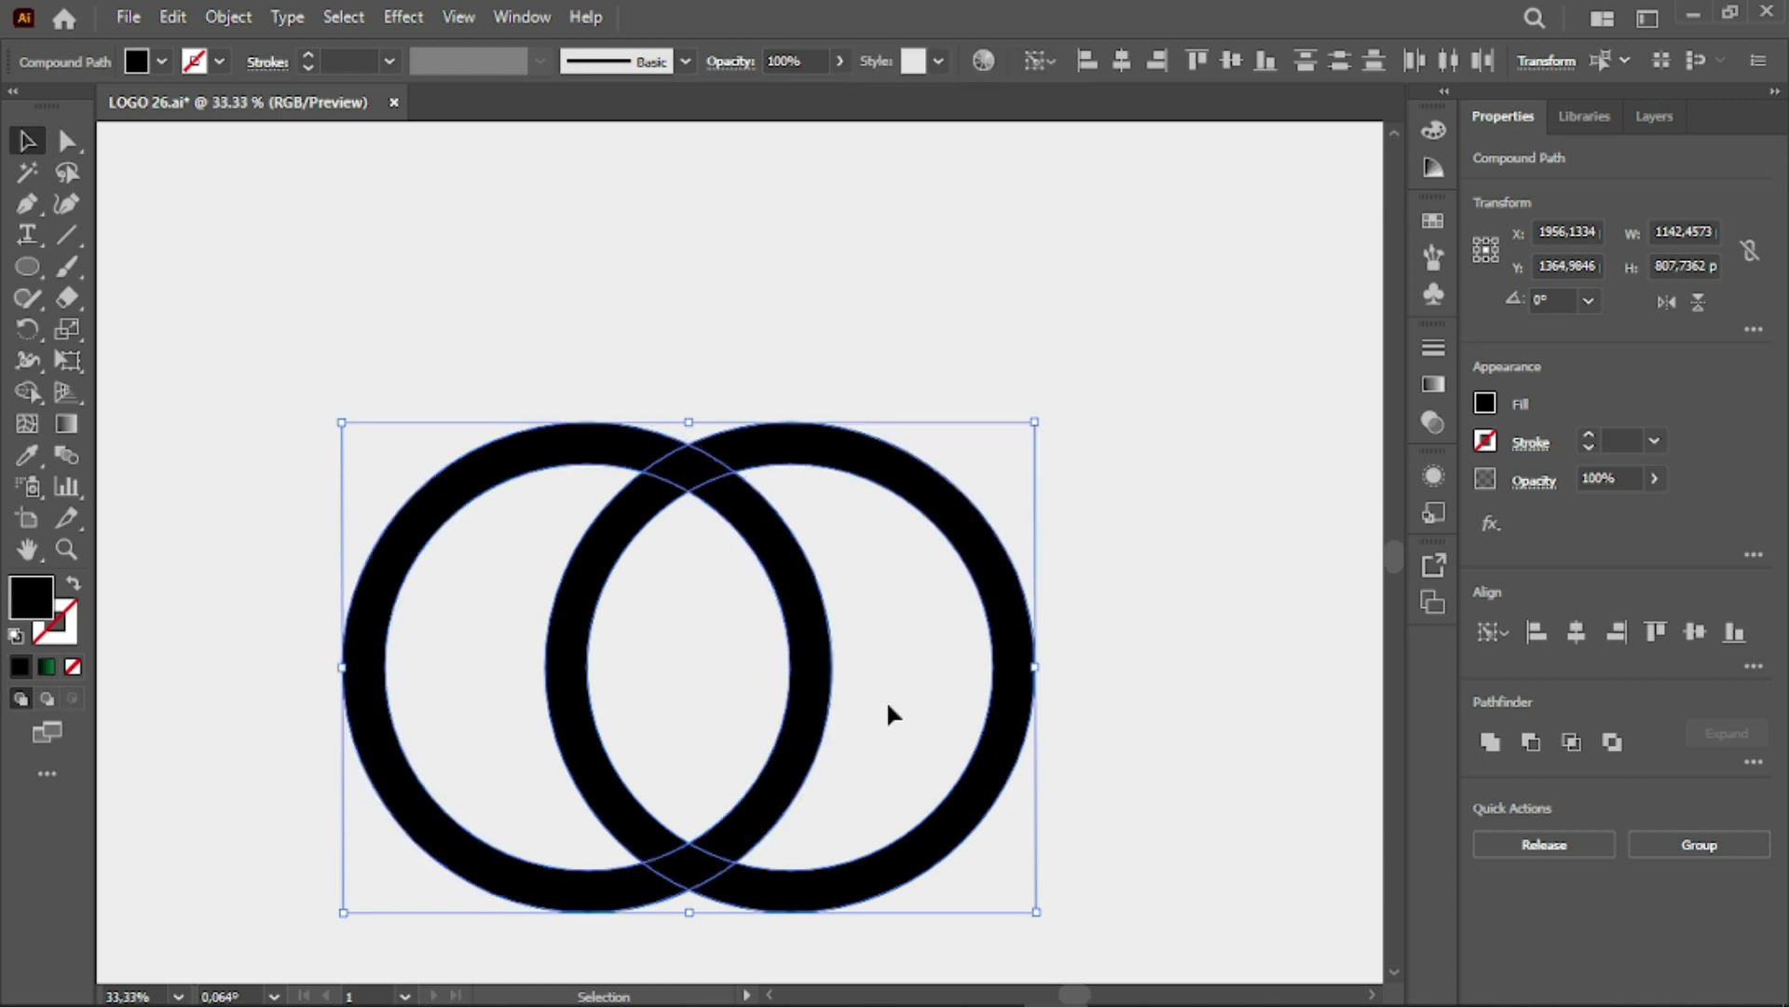
pyautogui.moveTo(520, 383); pyautogui.dragTo(863, 749)
pyautogui.hotkey('ctrl', 'g')
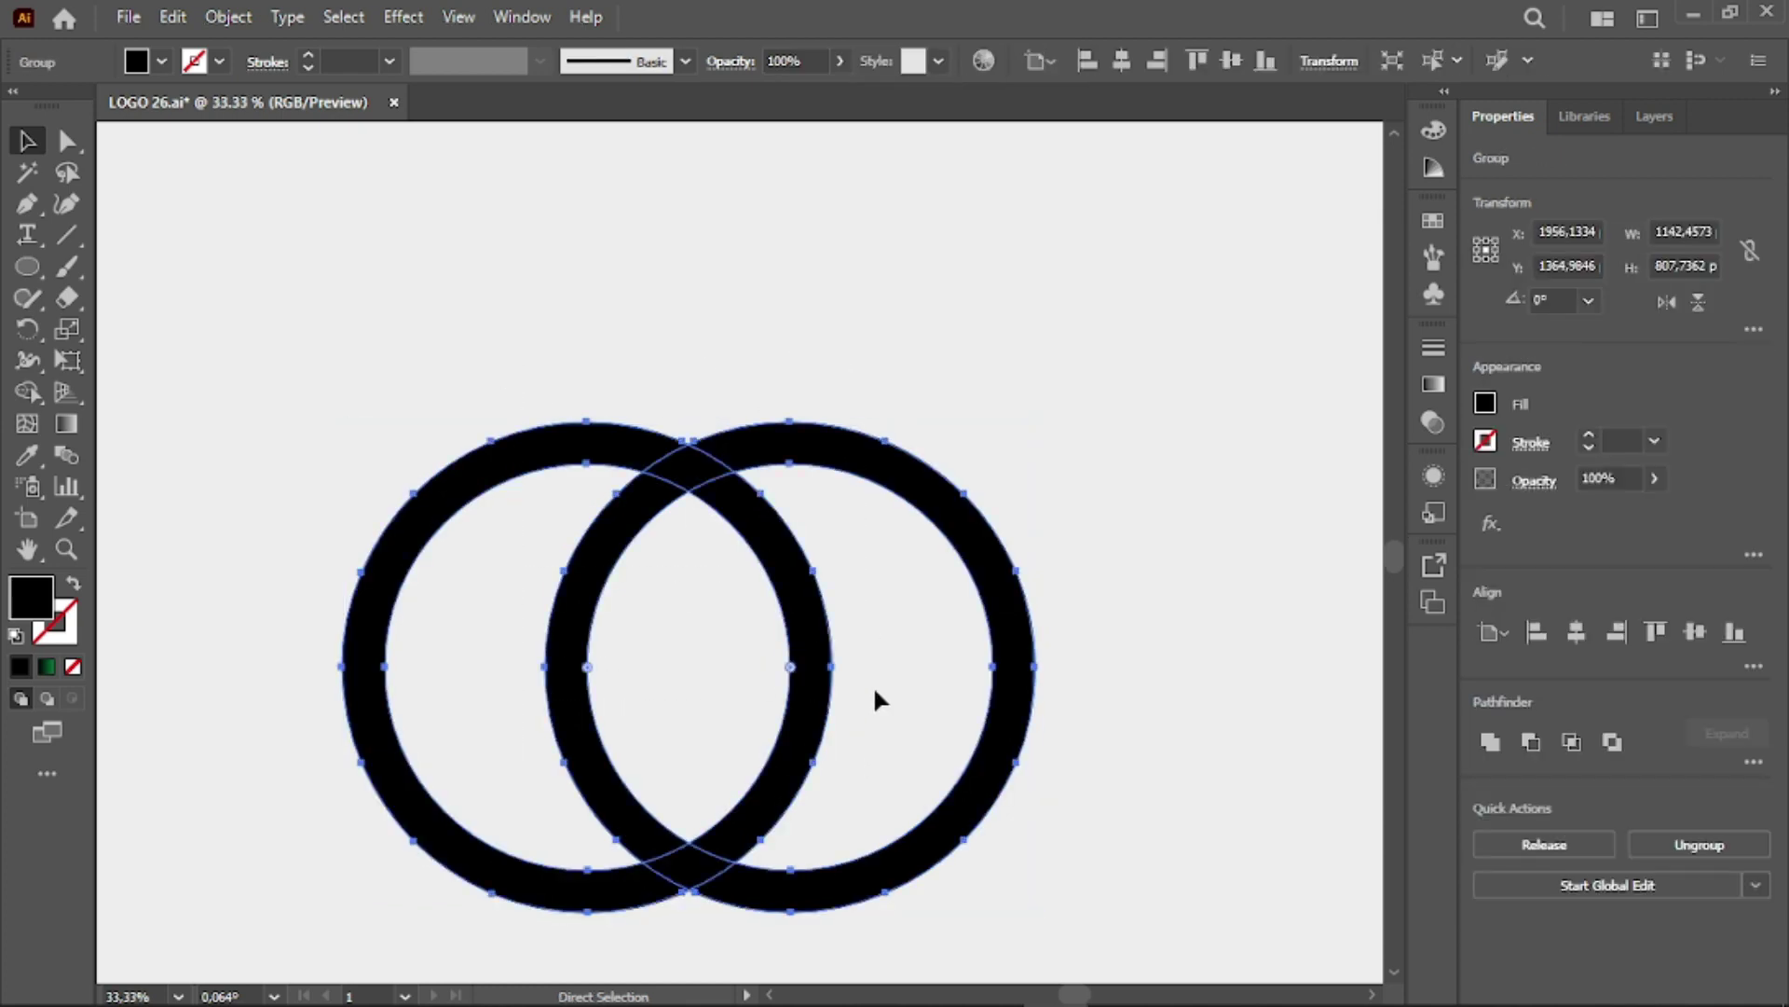
pyautogui.keyDown('alt'); pyautogui.scroll(-2, 853, 488); pyautogui.keyUp('alt')
pyautogui.click(856, 504)
pyautogui.moveTo(930, 587)
pyautogui.mouseDown()
pyautogui.moveTo(916, 622)
pyautogui.moveTo(1131, 417)
pyautogui.mouseUp()
pyautogui.hotkey('ctrl', 'shift', 'a')
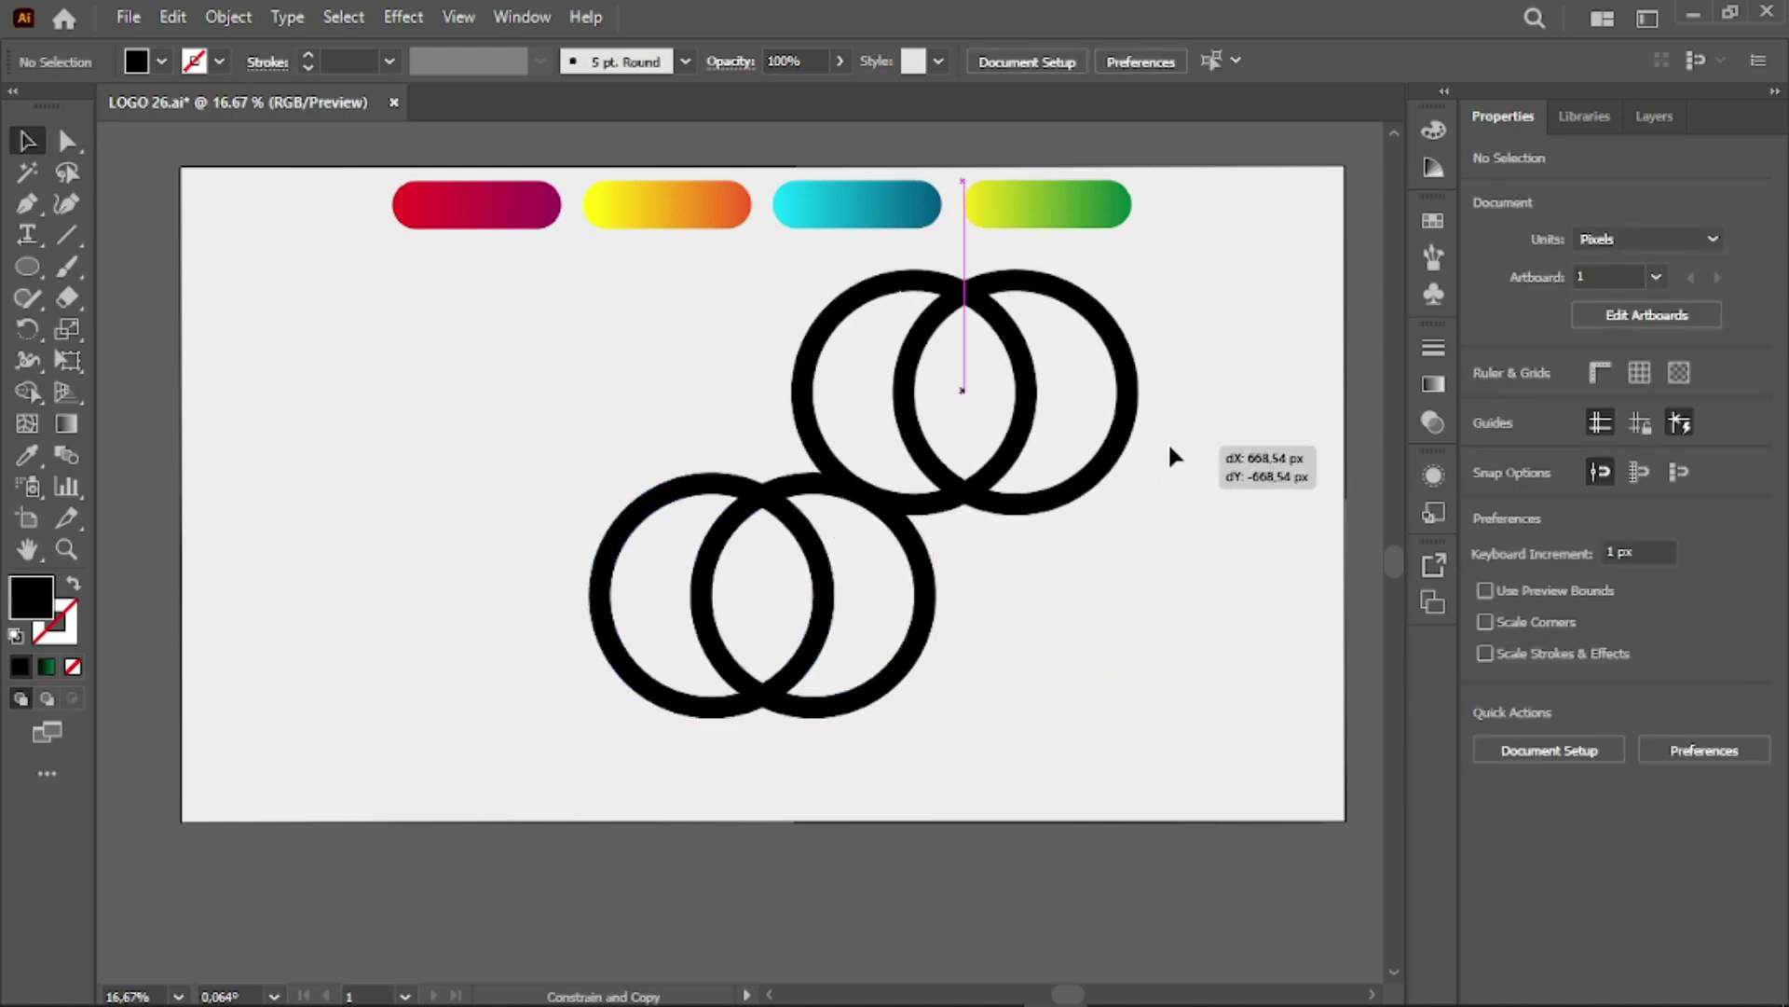
# Ungroup the copied pair, delete its left ring, and move the remaining ring above the lower pair
pyautogui.rightClick(1027, 410)
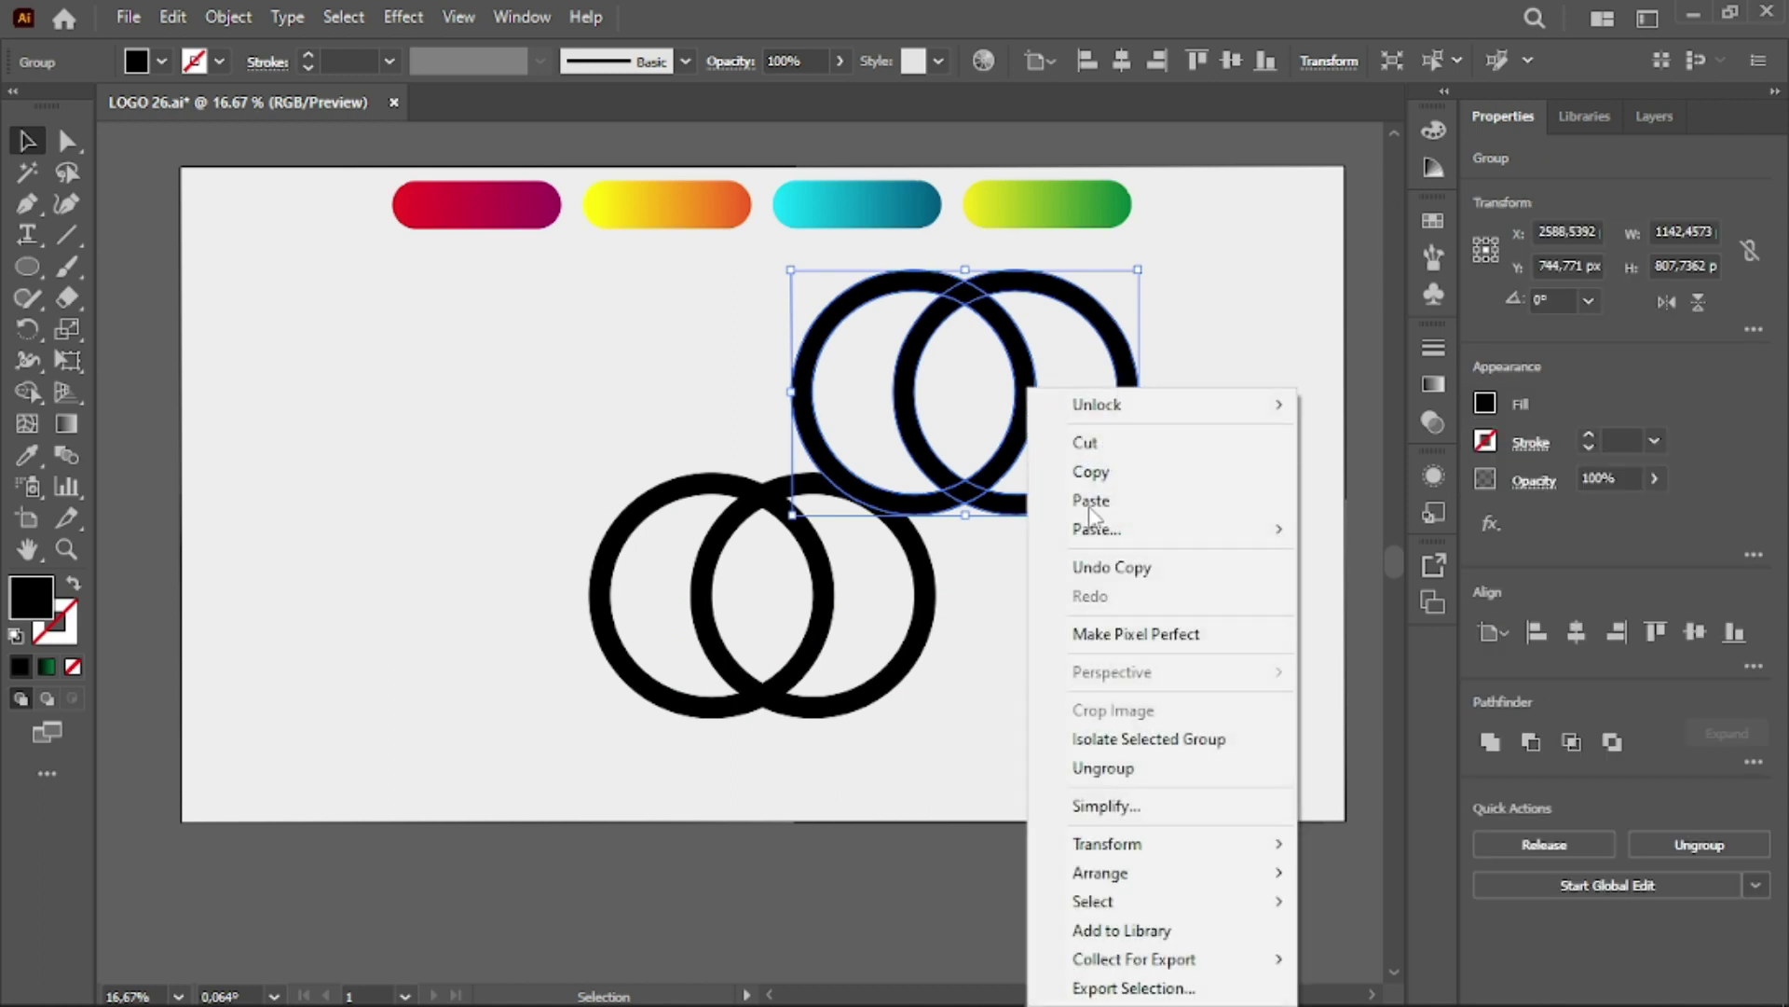
pyautogui.click(1119, 766)
pyautogui.click(795, 368)
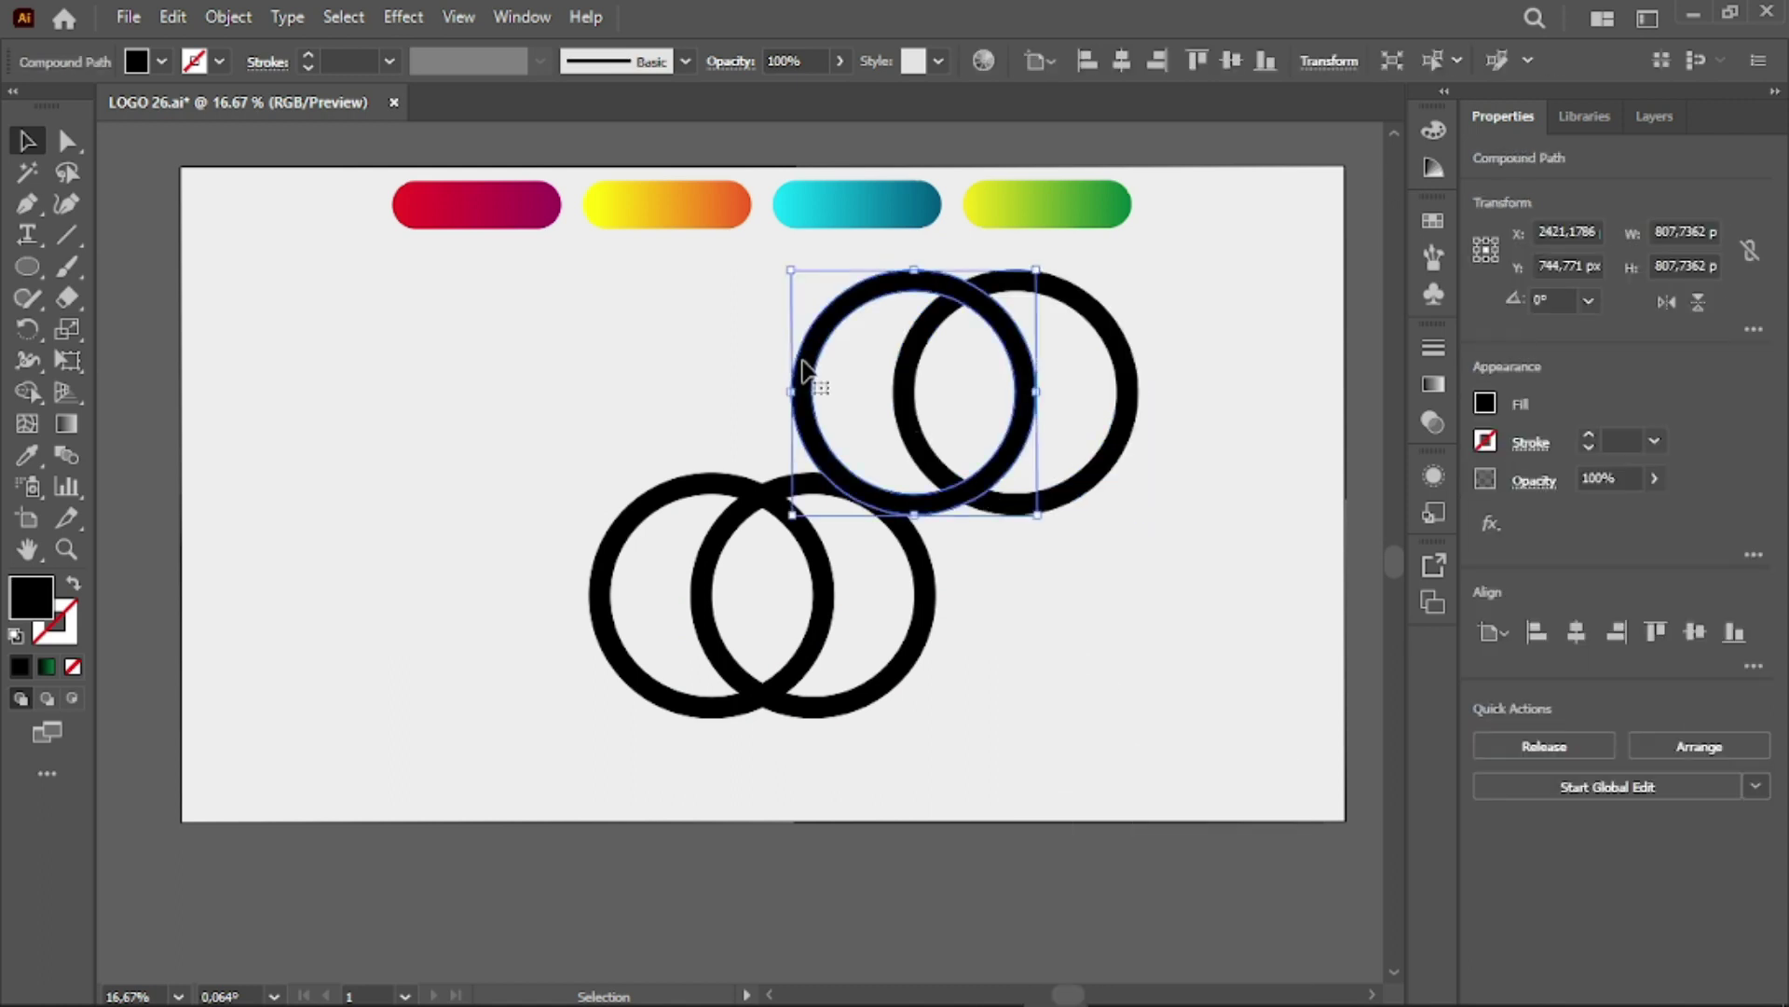
pyautogui.press('Delete')
pyautogui.moveTo(909, 353); pyautogui.dragTo(645, 346)
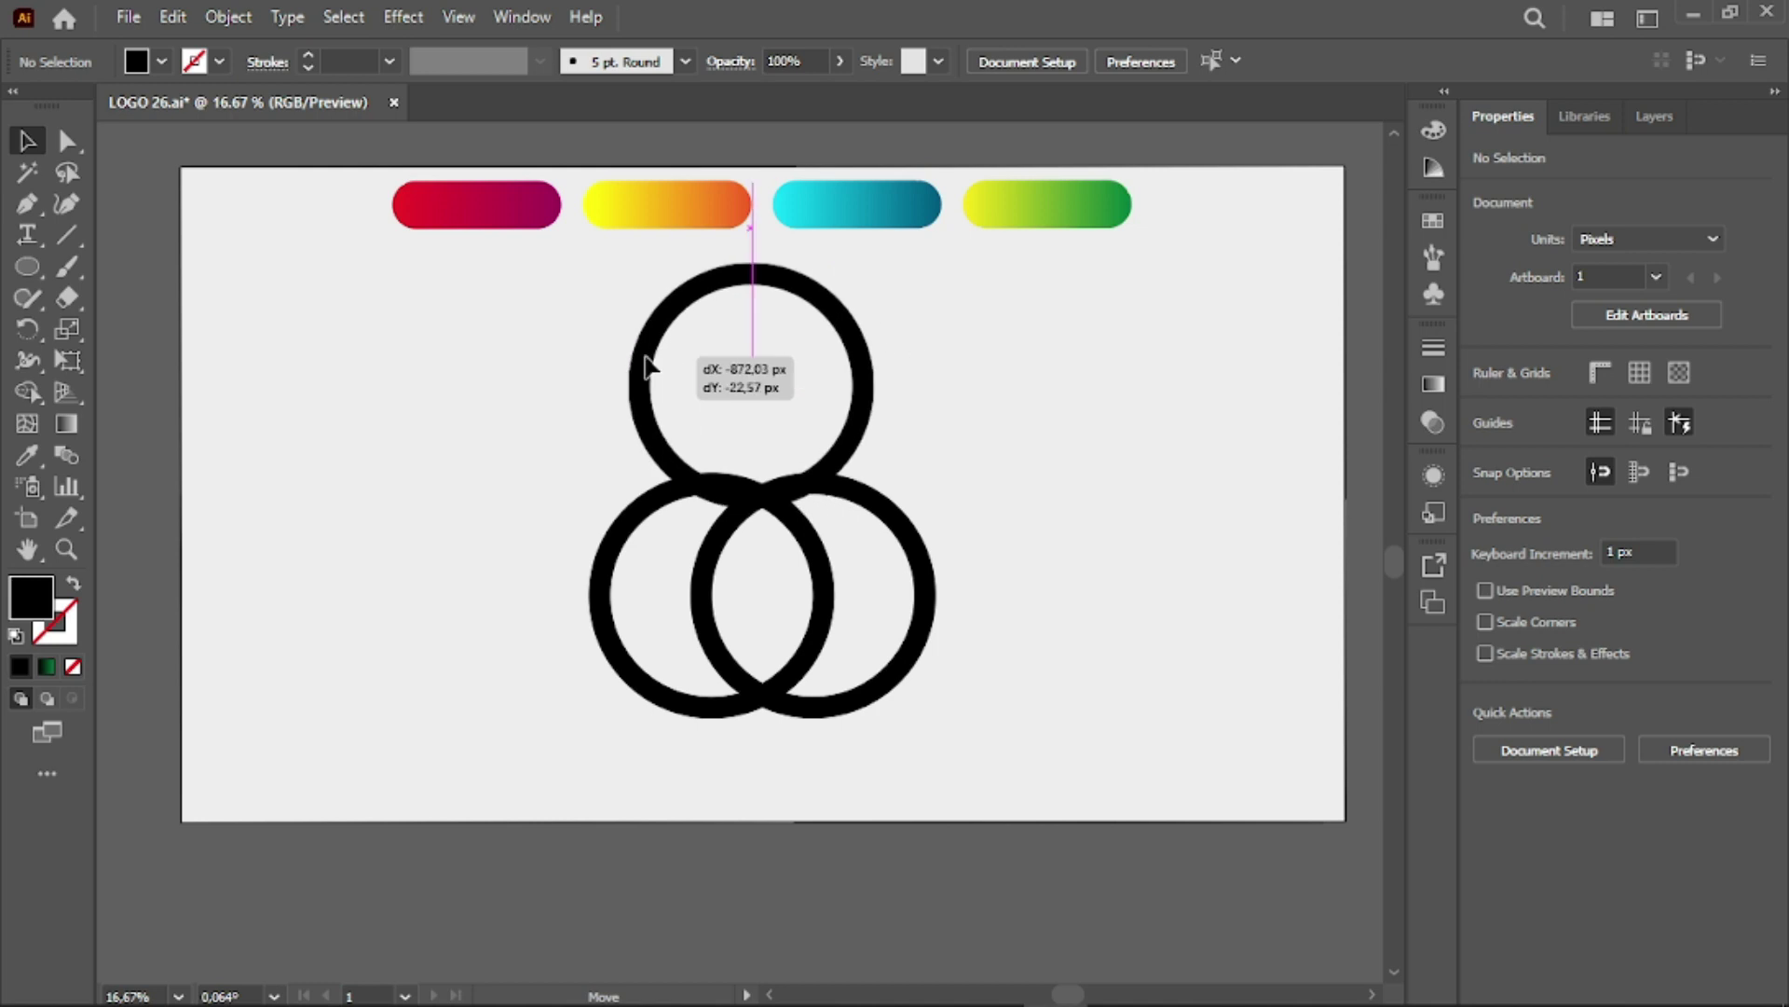
# Align the three rings horizontally, raise the middle ring straight up, and select all three
pyautogui.moveTo(556, 392); pyautogui.dragTo(727, 540)
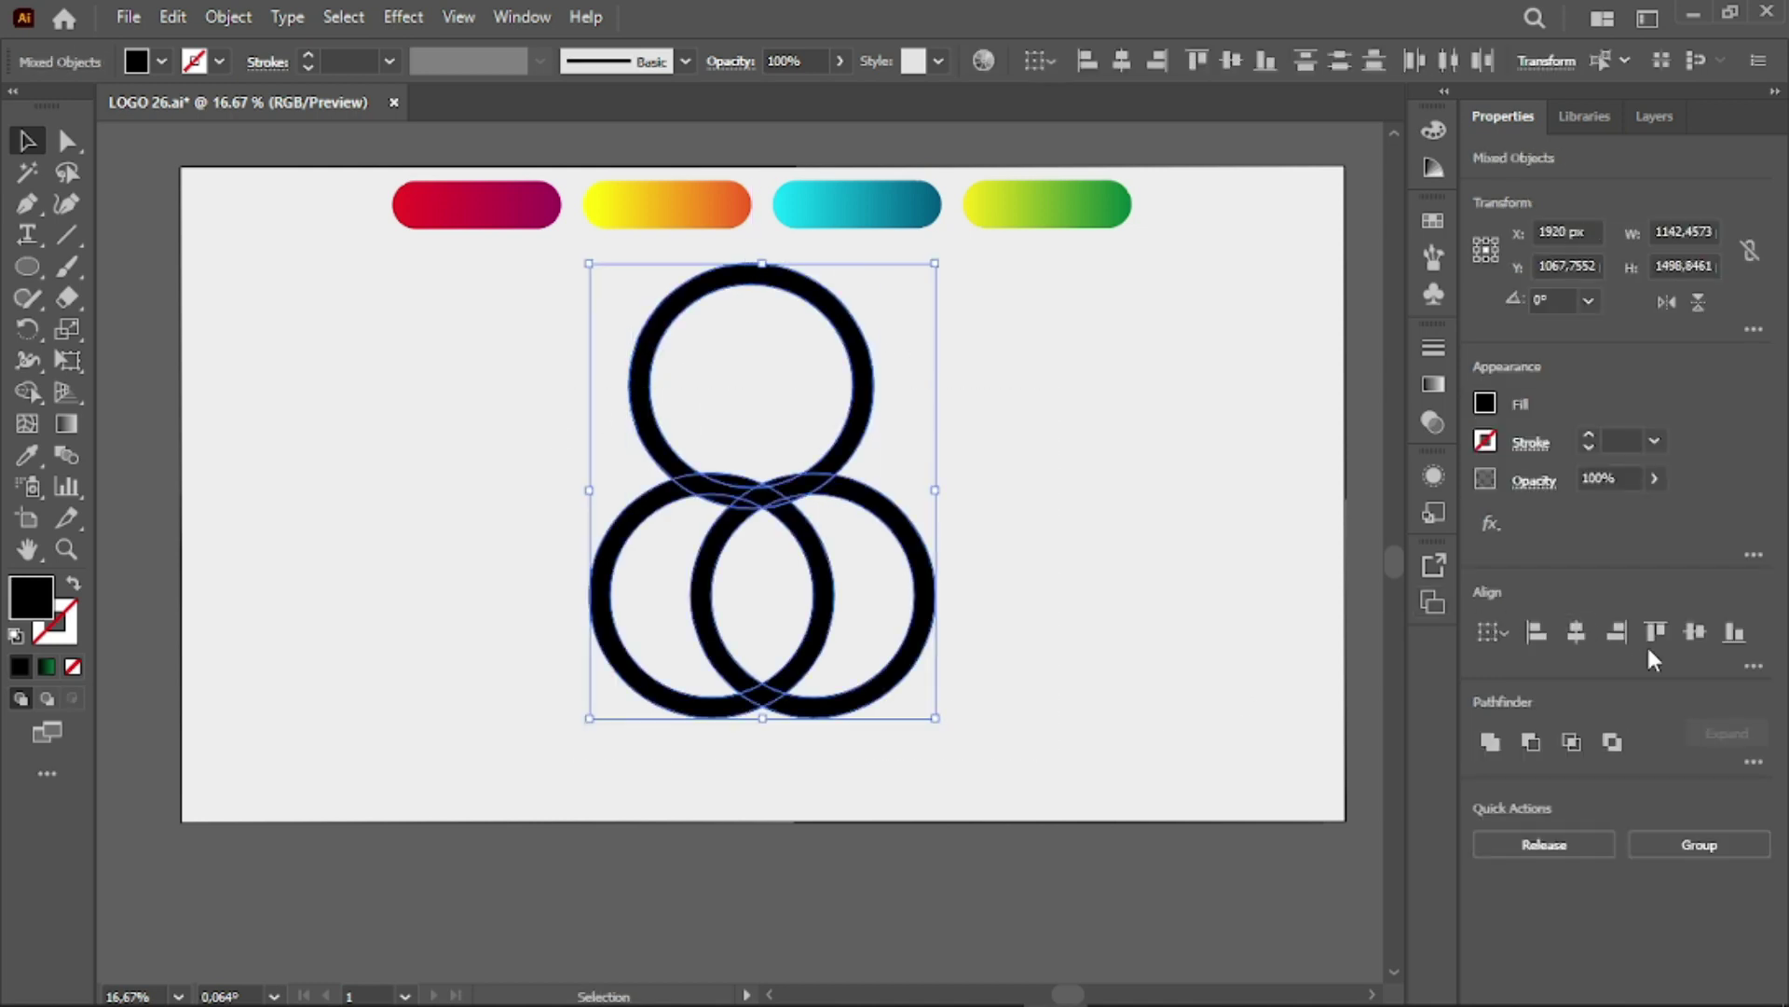
pyautogui.click(1694, 633)
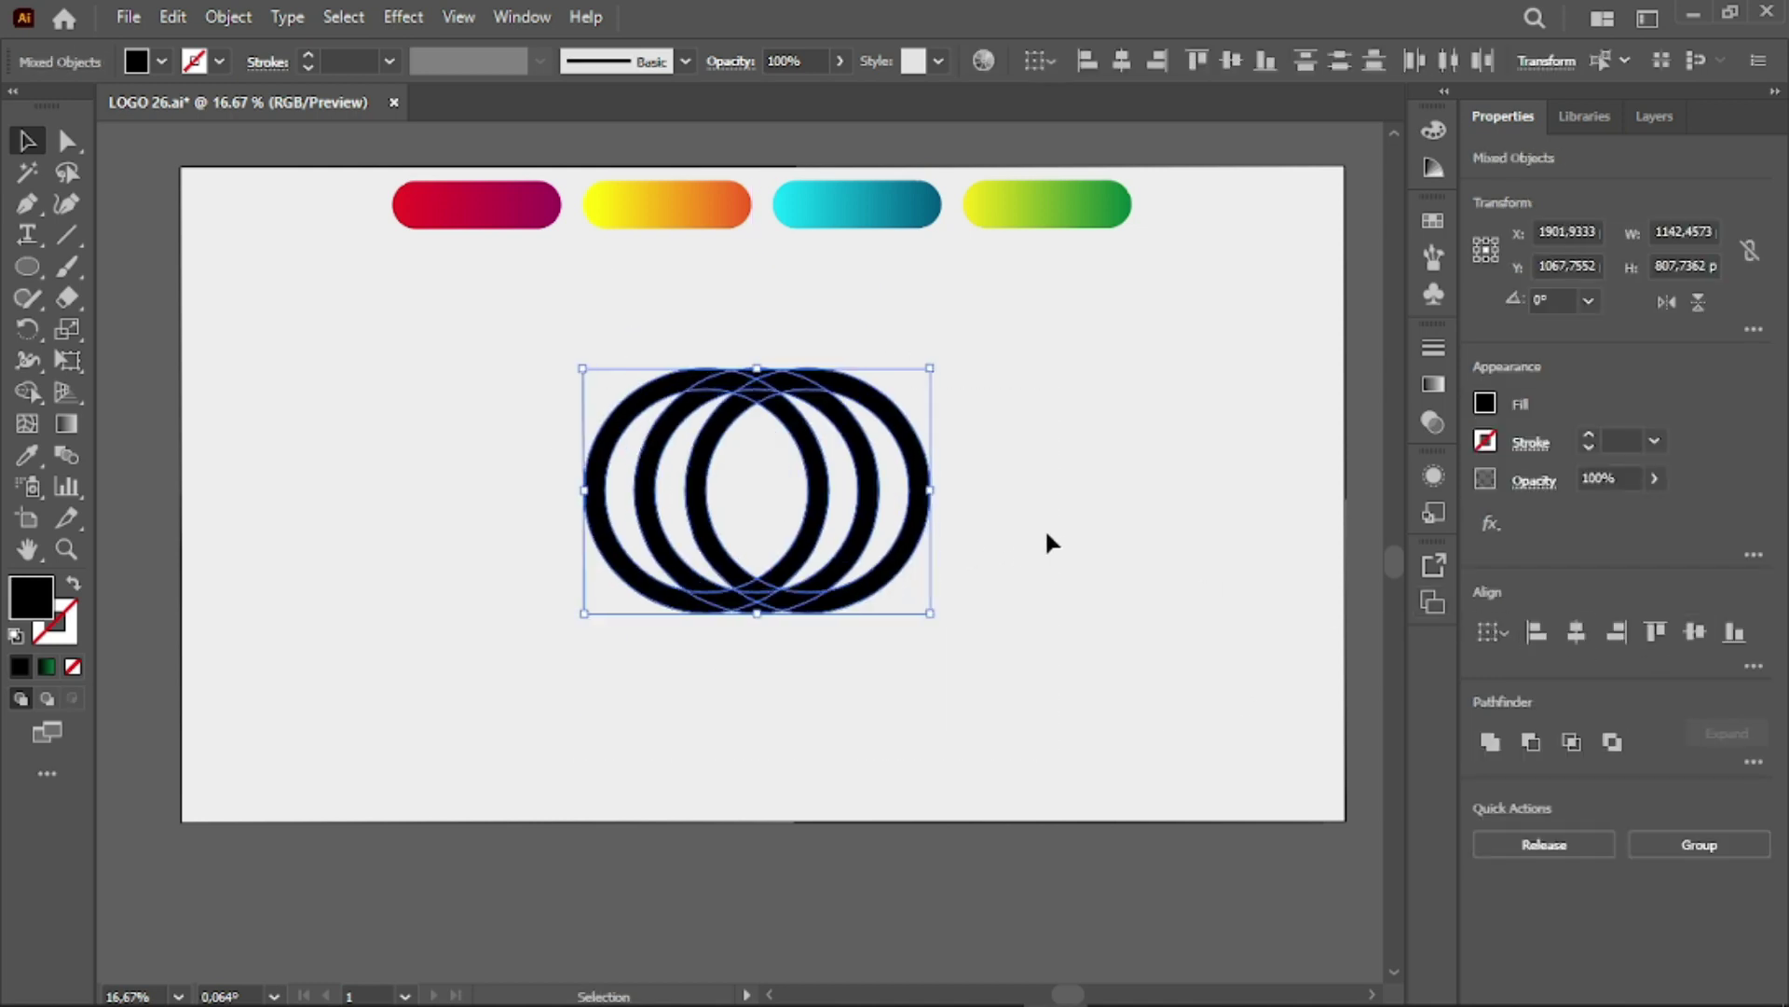
pyautogui.moveTo(813, 487); pyautogui.dragTo(818, 582)
pyautogui.click(1066, 559)
pyautogui.moveTo(873, 582); pyautogui.dragTo(873, 489)
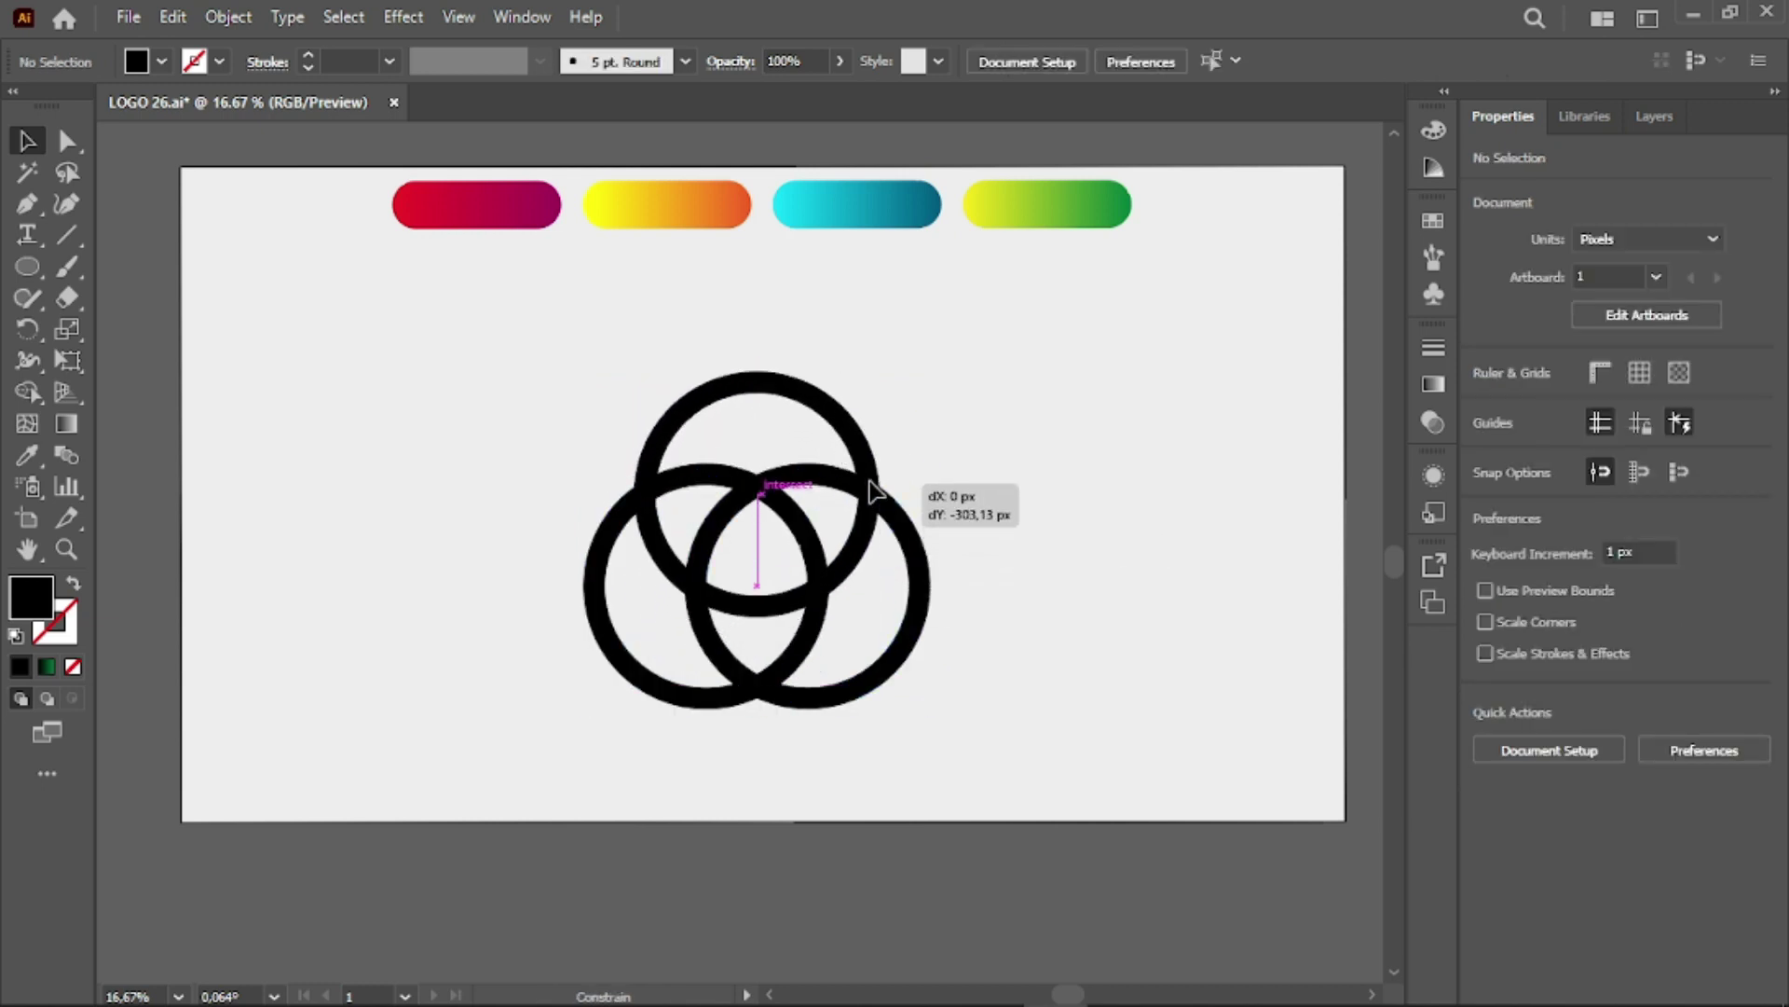
pyautogui.moveTo(874, 490); pyautogui.dragTo(874, 489)
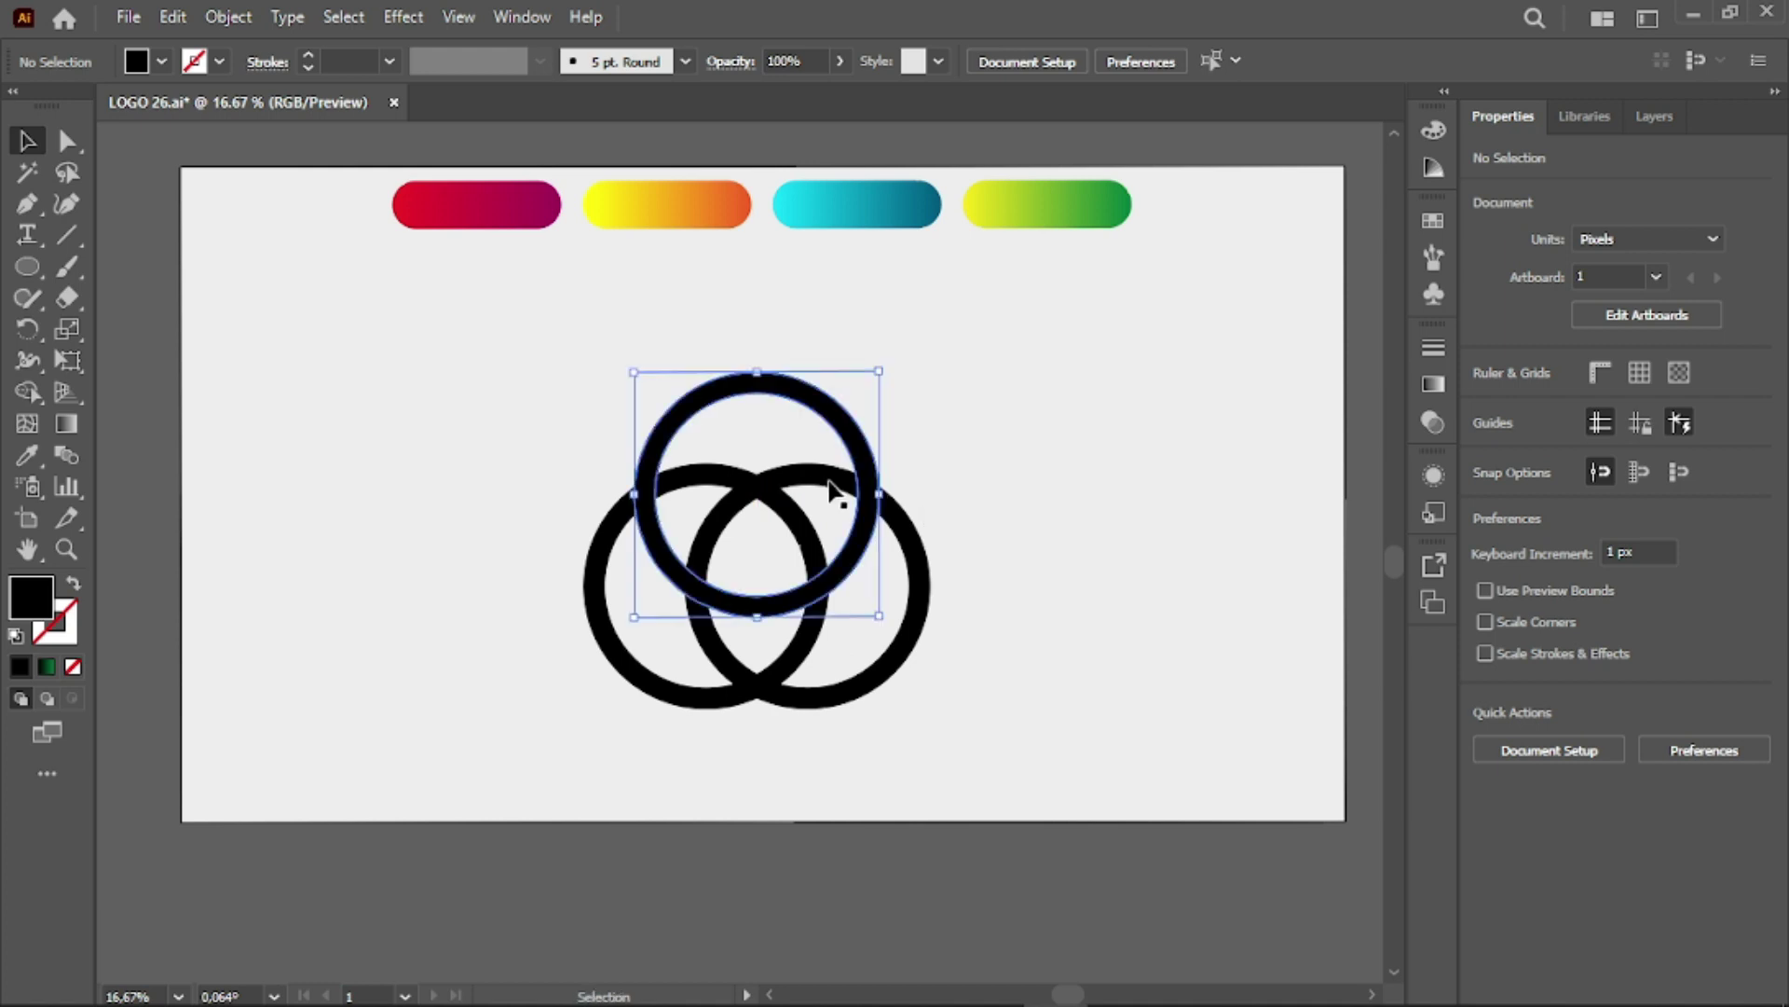
pyautogui.moveTo(559, 345); pyautogui.dragTo(941, 718)
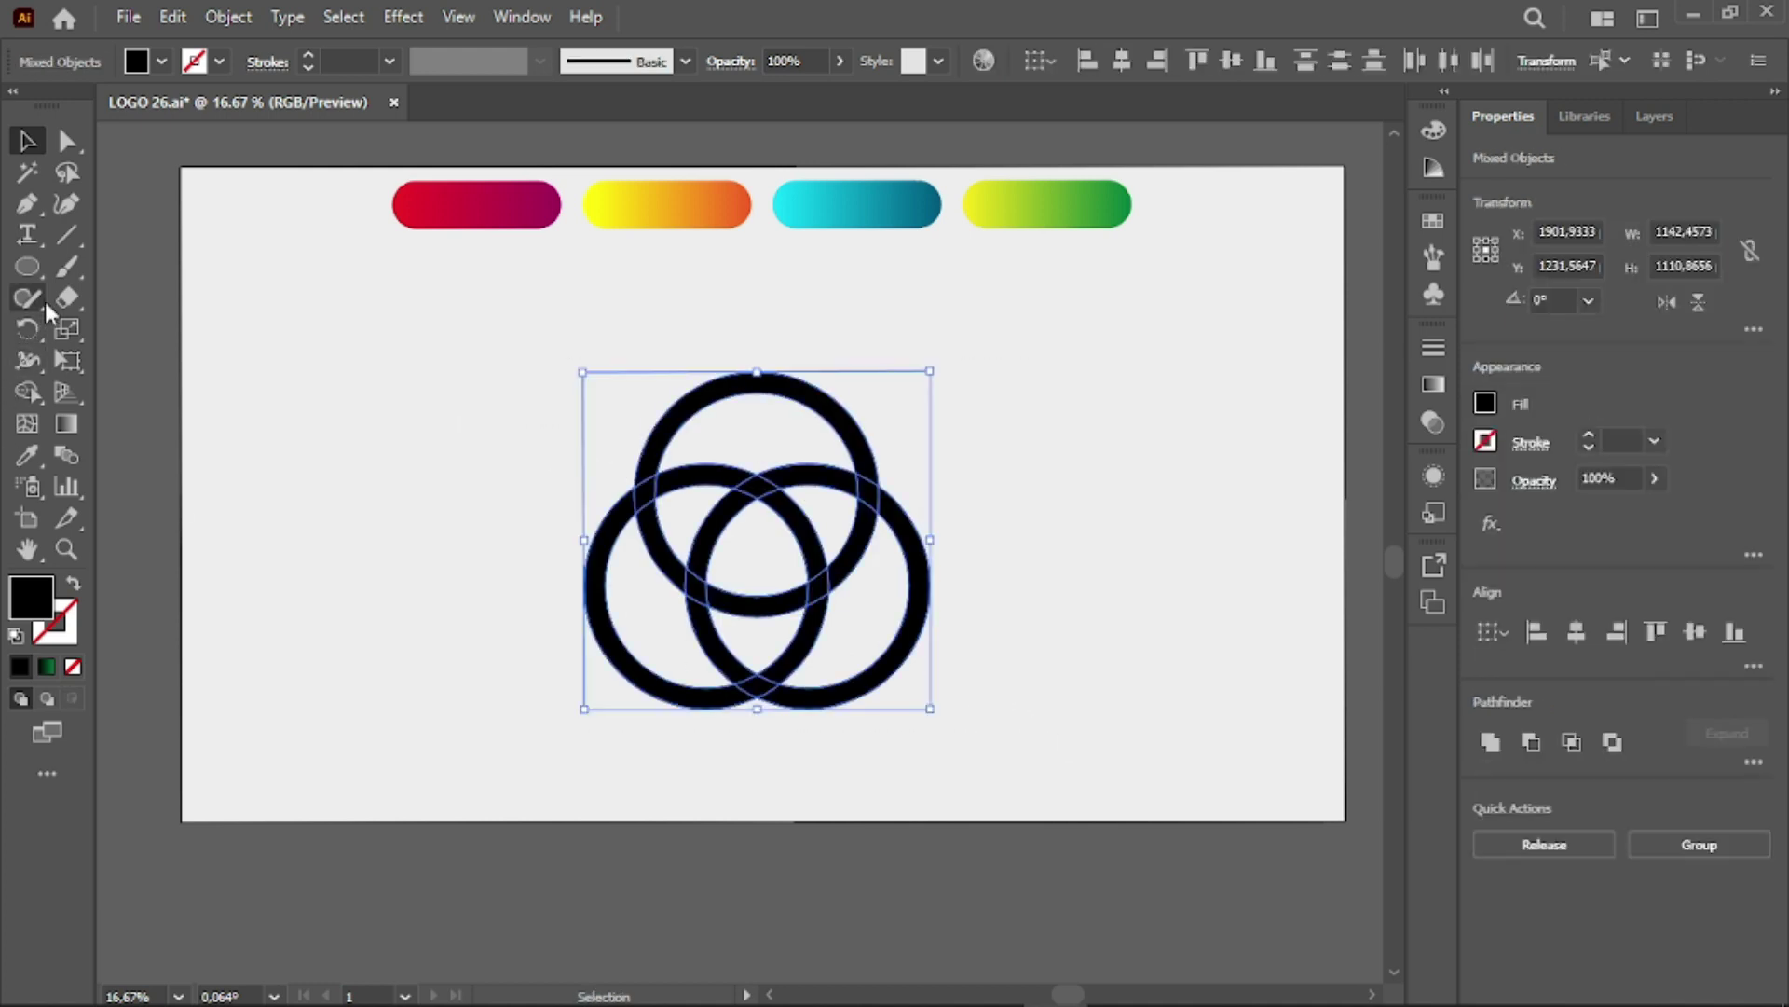
pyautogui.click(28, 391)
# Select all three rings and remove the outer arcs and the inner lower band segment
pyautogui.press('v')
pyautogui.click(759, 411)
pyautogui.click(33, 399)
pyautogui.hotkey('ctrl', 'shift', 'a')
pyautogui.hotkey('ctrl', 'a')
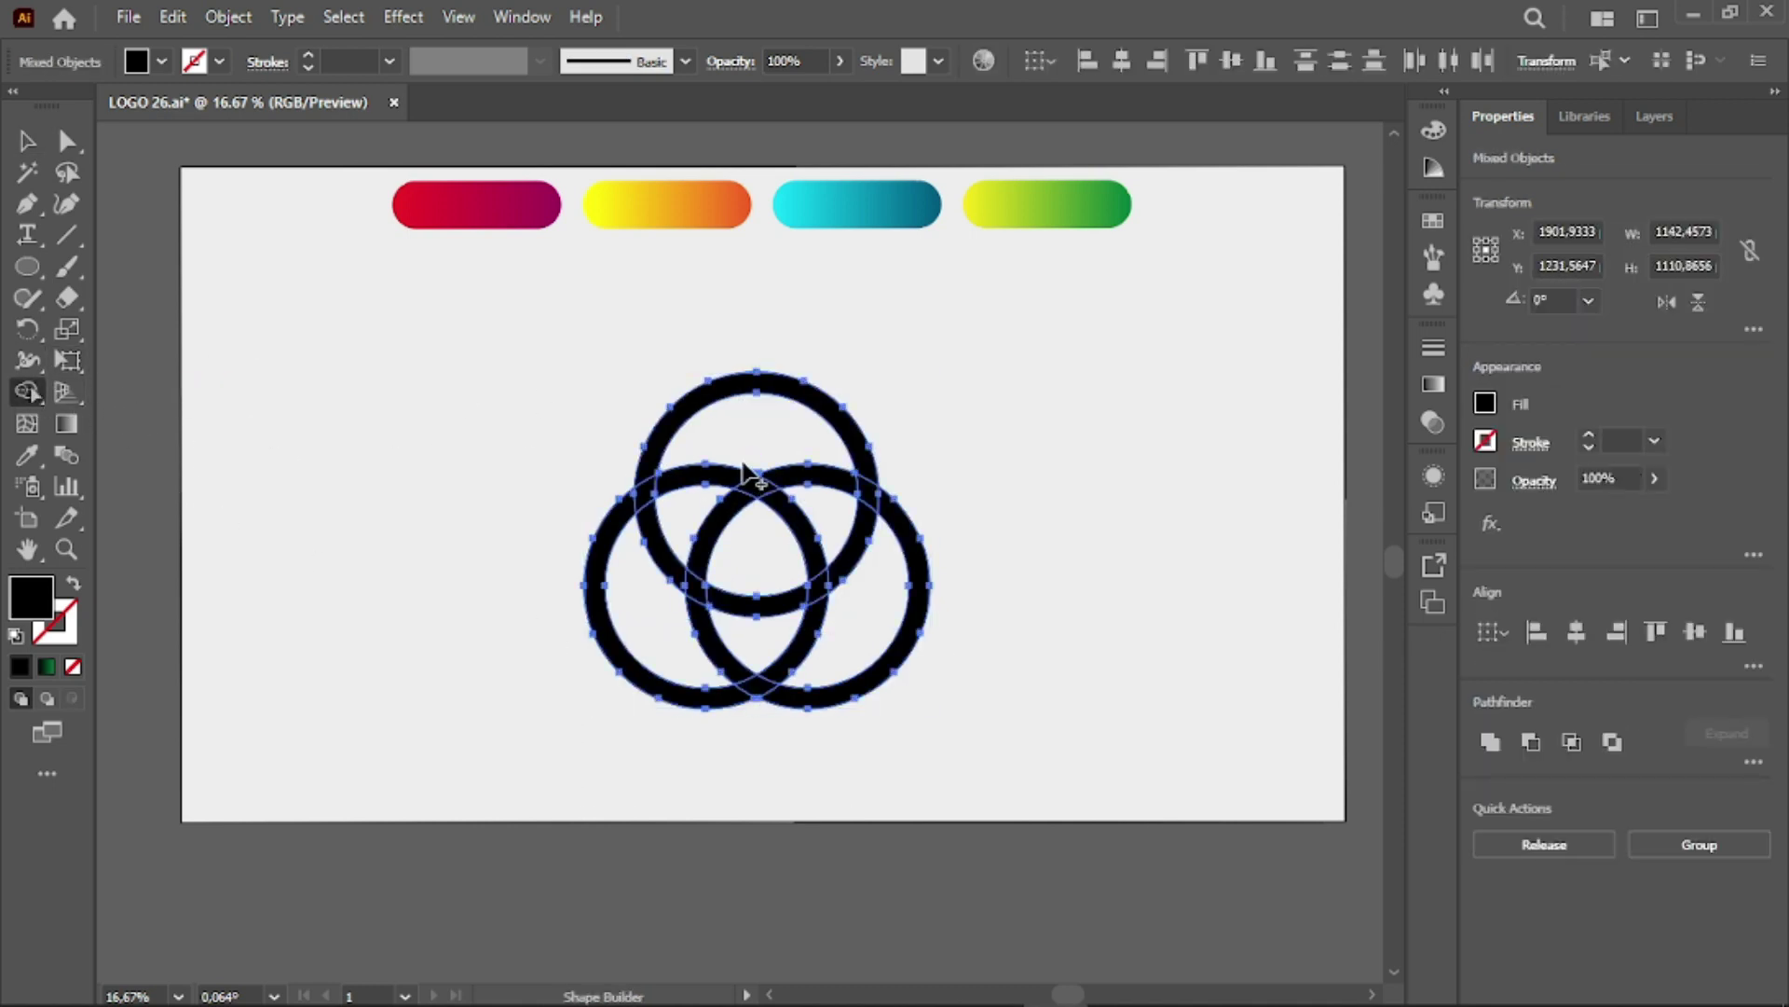
pyautogui.keyDown('alt'); pyautogui.click(751, 383); pyautogui.keyUp('alt')
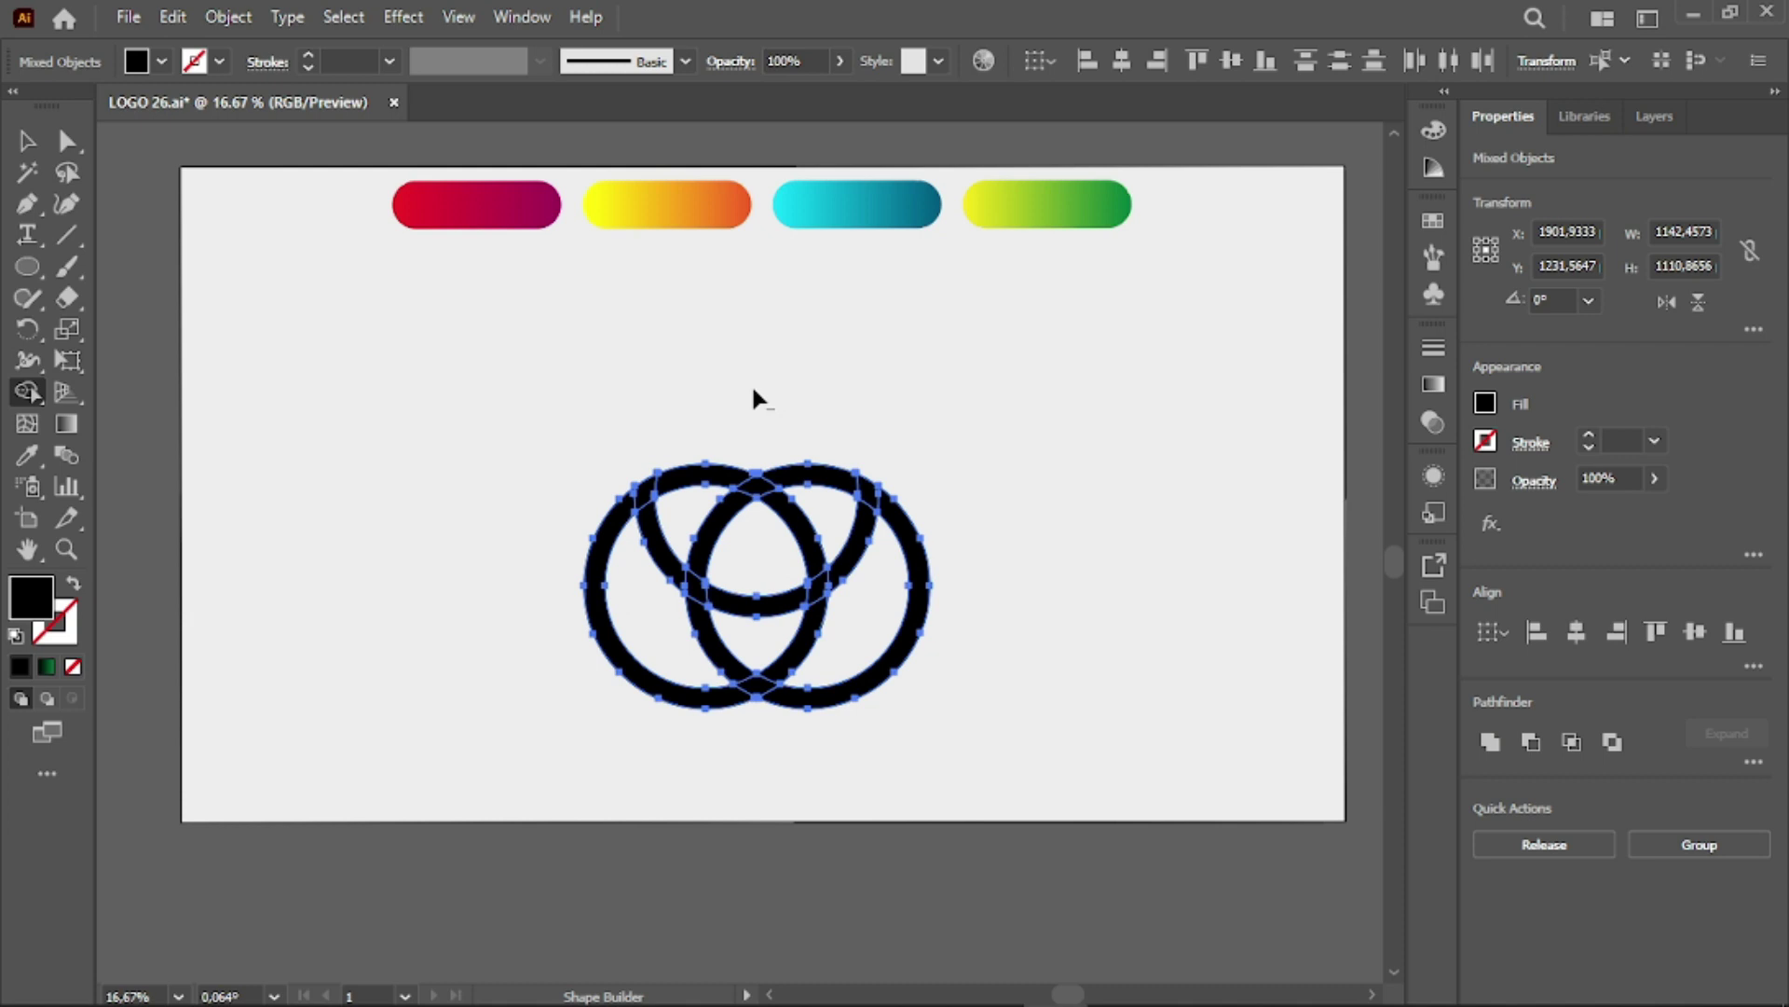
pyautogui.keyDown('alt'); pyautogui.click(604, 596); pyautogui.keyUp('alt')
pyautogui.keyDown('alt'); pyautogui.click(916, 636); pyautogui.keyUp('alt')
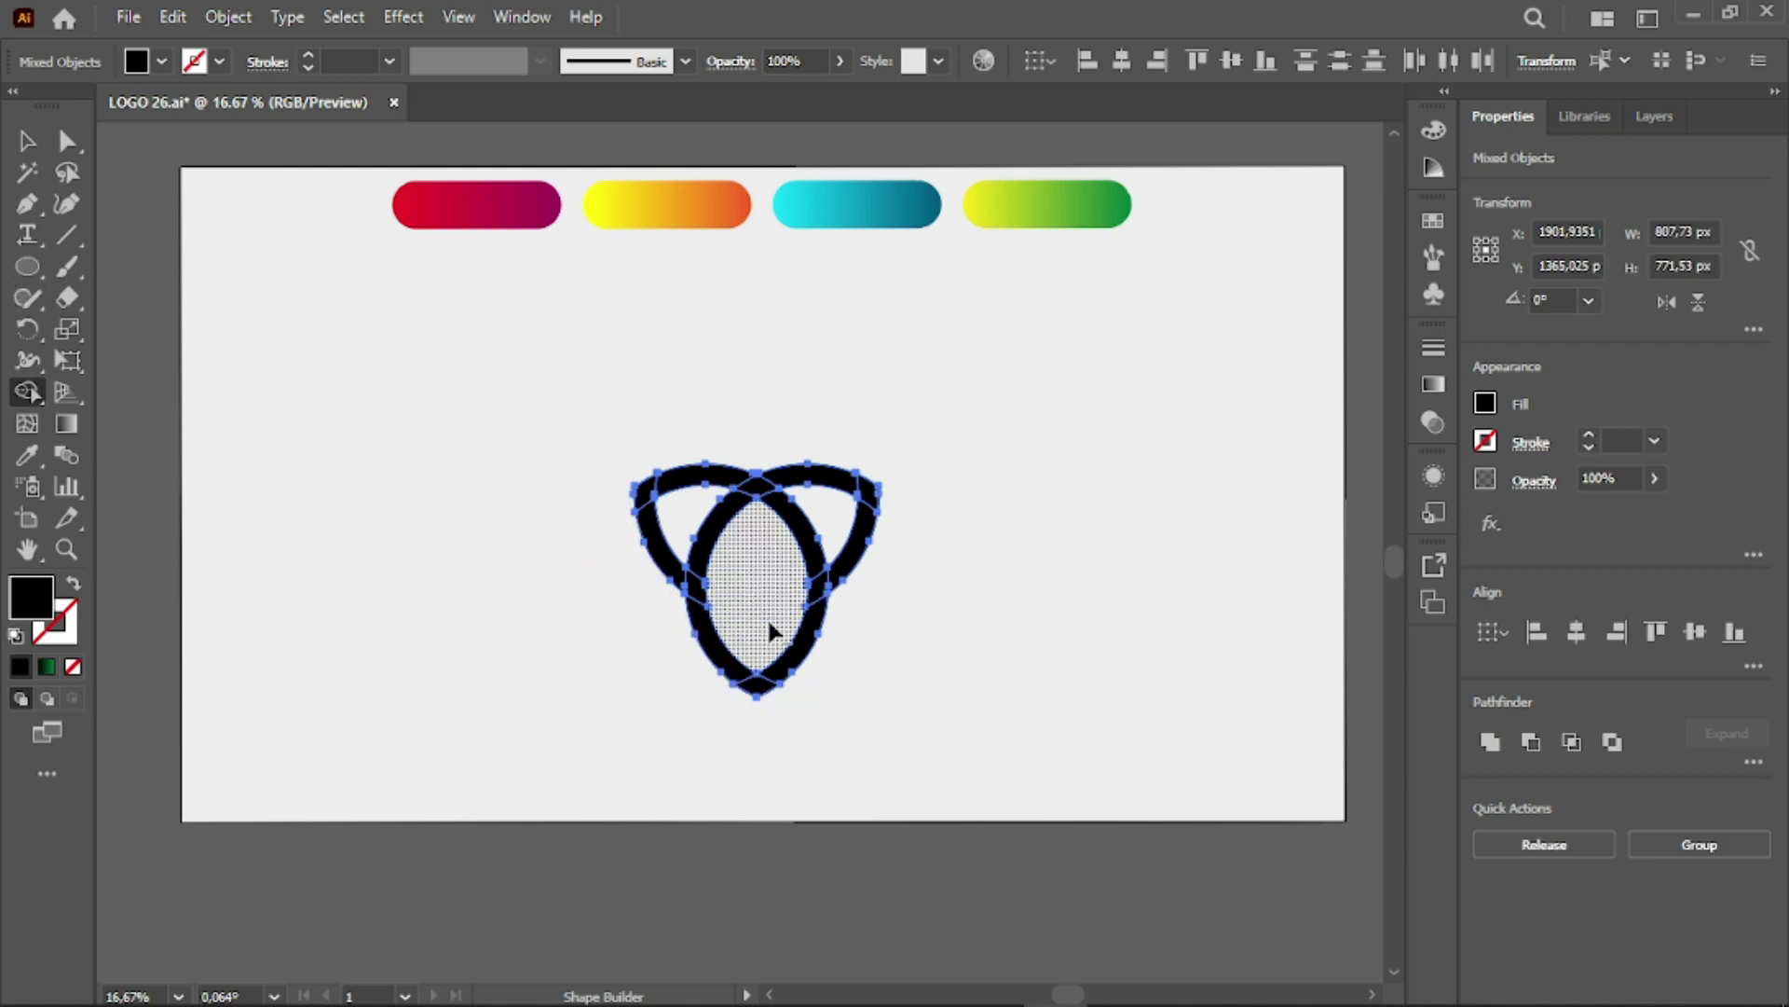
pyautogui.keyDown('alt'); pyautogui.click(768, 617); pyautogui.keyUp('alt')
# Merge the remaining arc pieces into continuous interlaced ring bands with Shape Builder
pyautogui.hotkey('ctrl', '+')
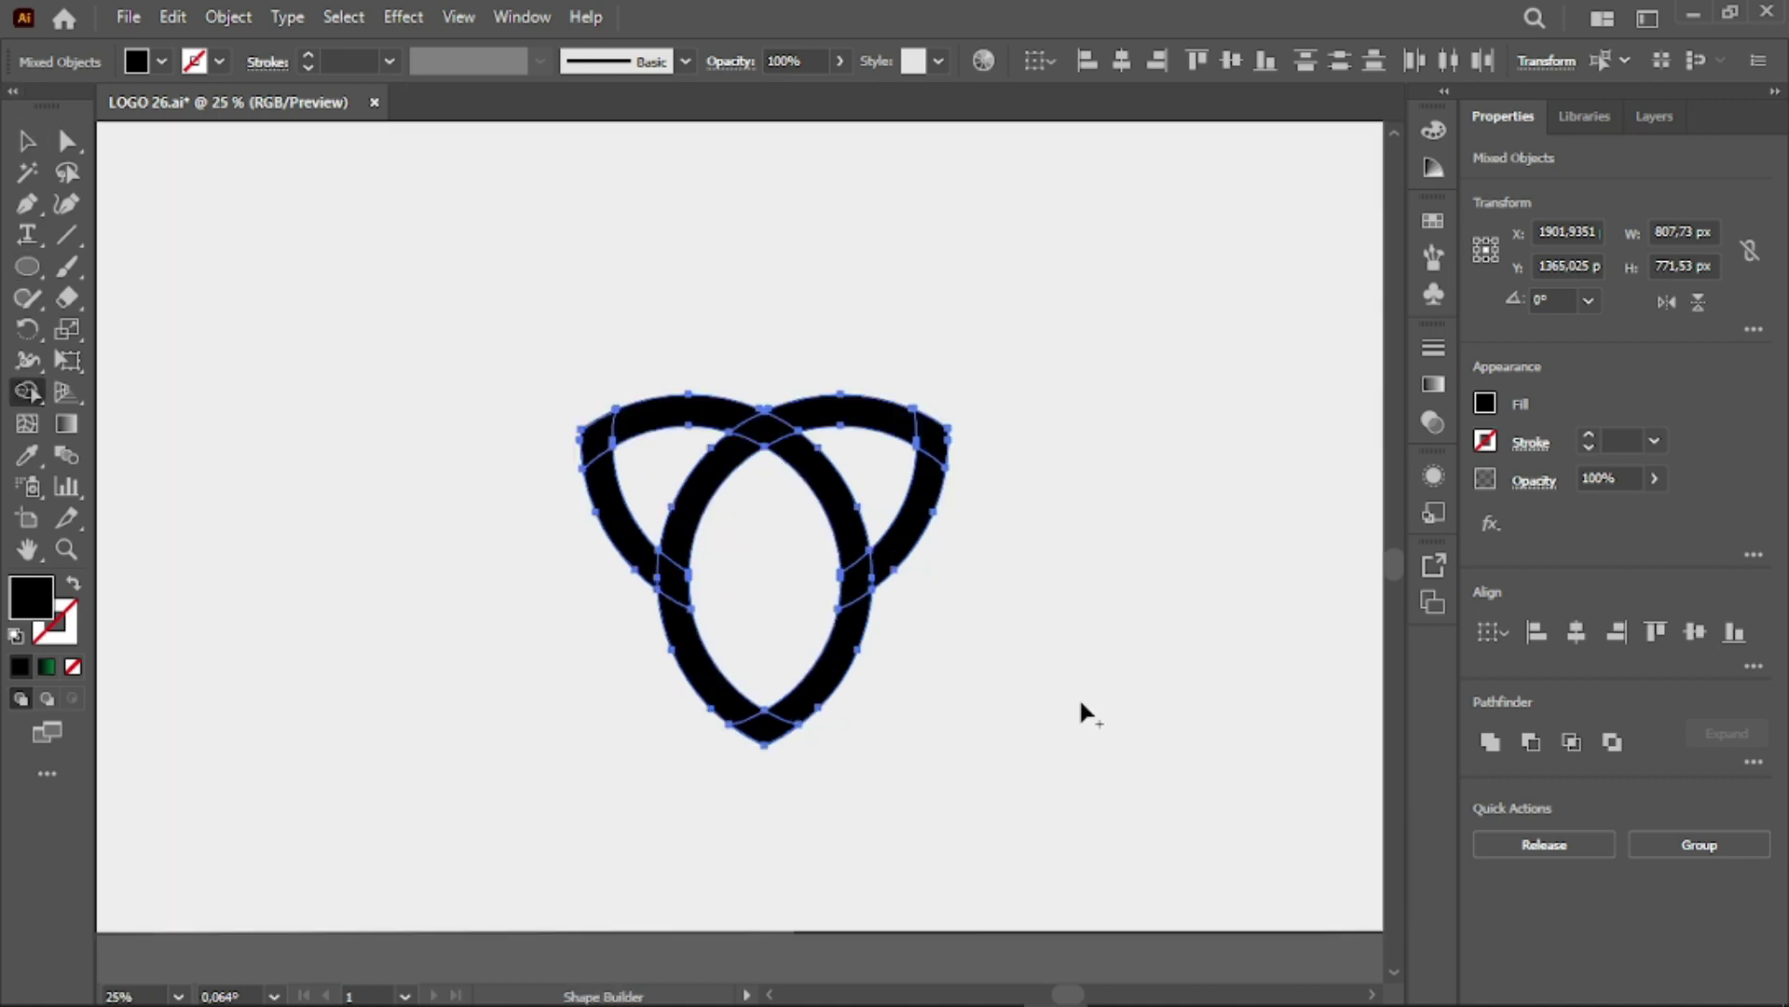
pyautogui.moveTo(932, 445)
pyautogui.mouseDown()
pyautogui.moveTo(890, 431)
pyautogui.moveTo(716, 484)
pyautogui.mouseUp()
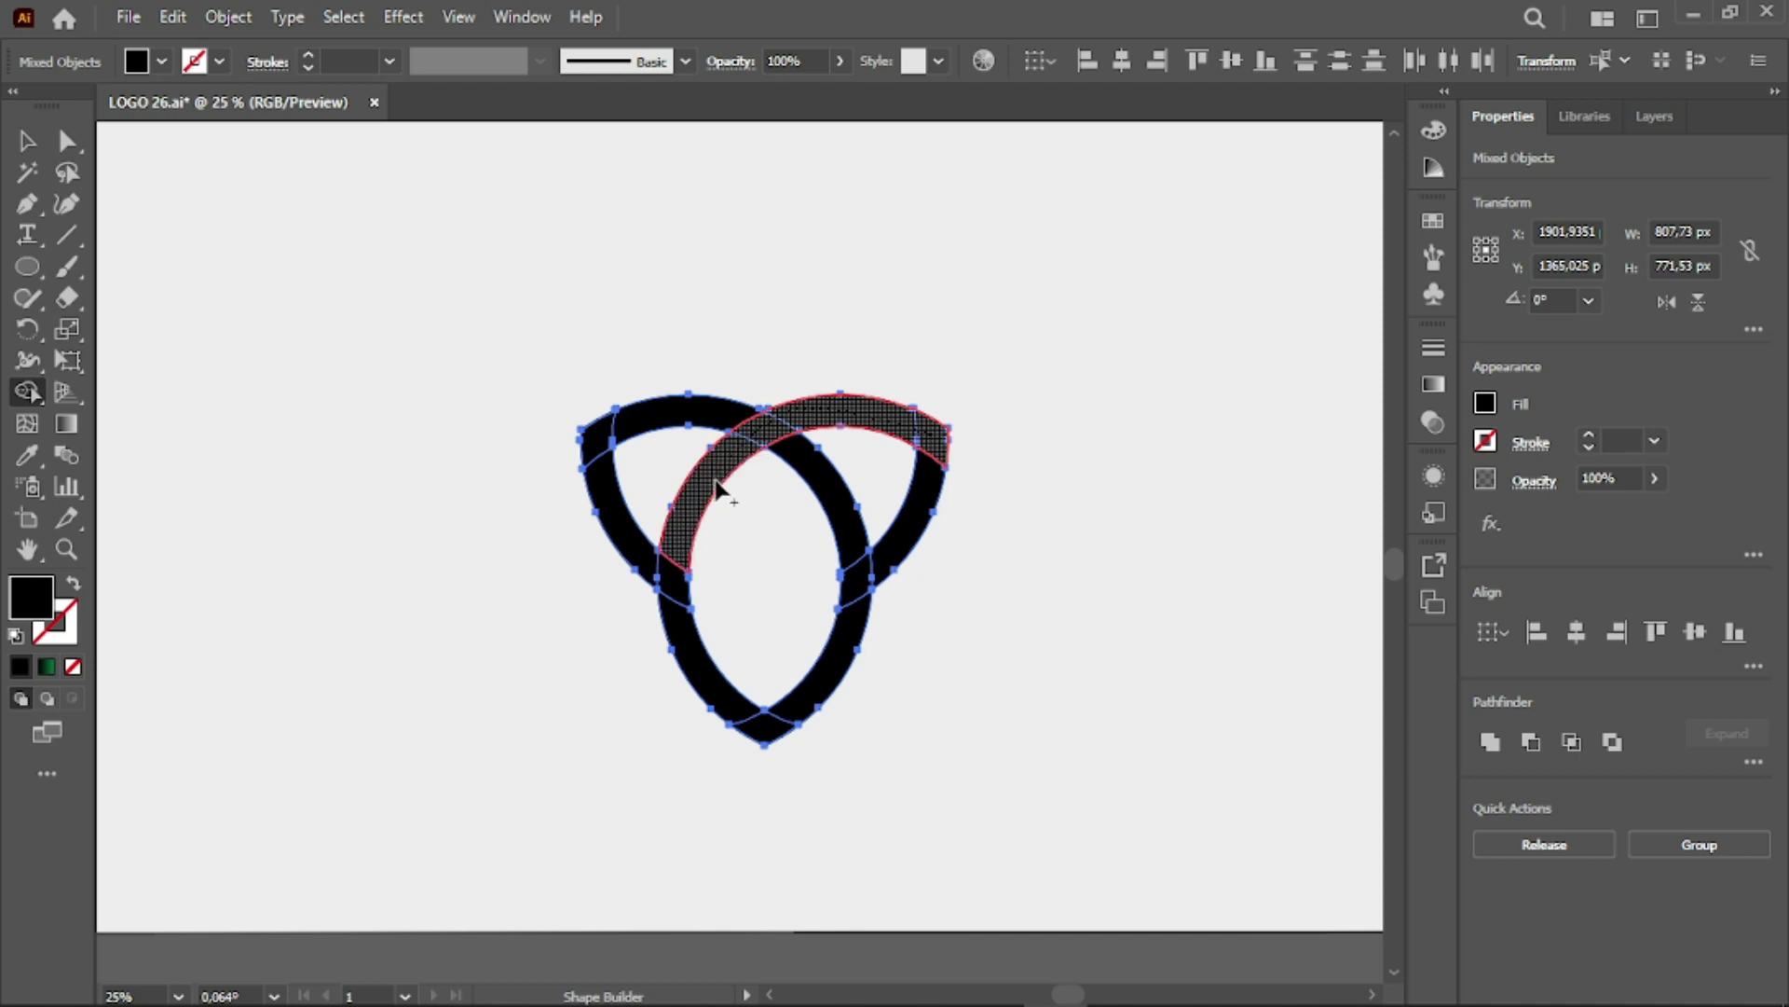
pyautogui.moveTo(681, 562); pyautogui.dragTo(695, 631)
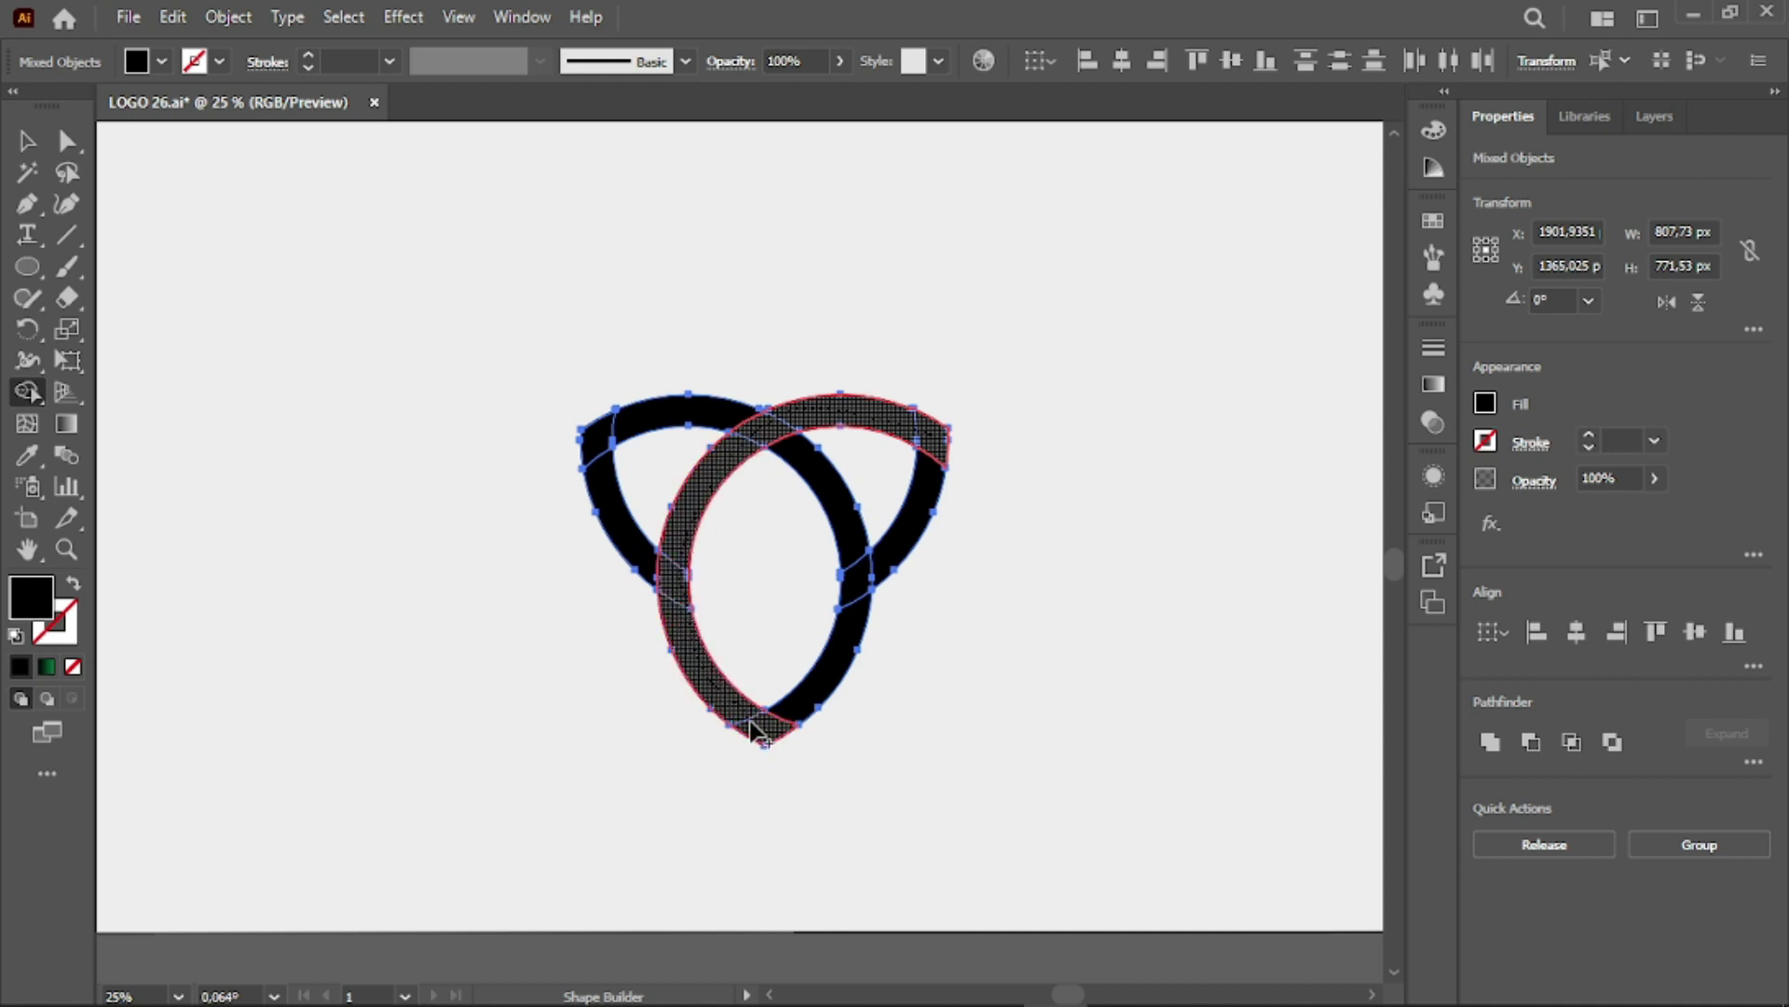
pyautogui.moveTo(716, 695); pyautogui.dragTo(759, 731)
pyautogui.moveTo(849, 645); pyautogui.dragTo(854, 524)
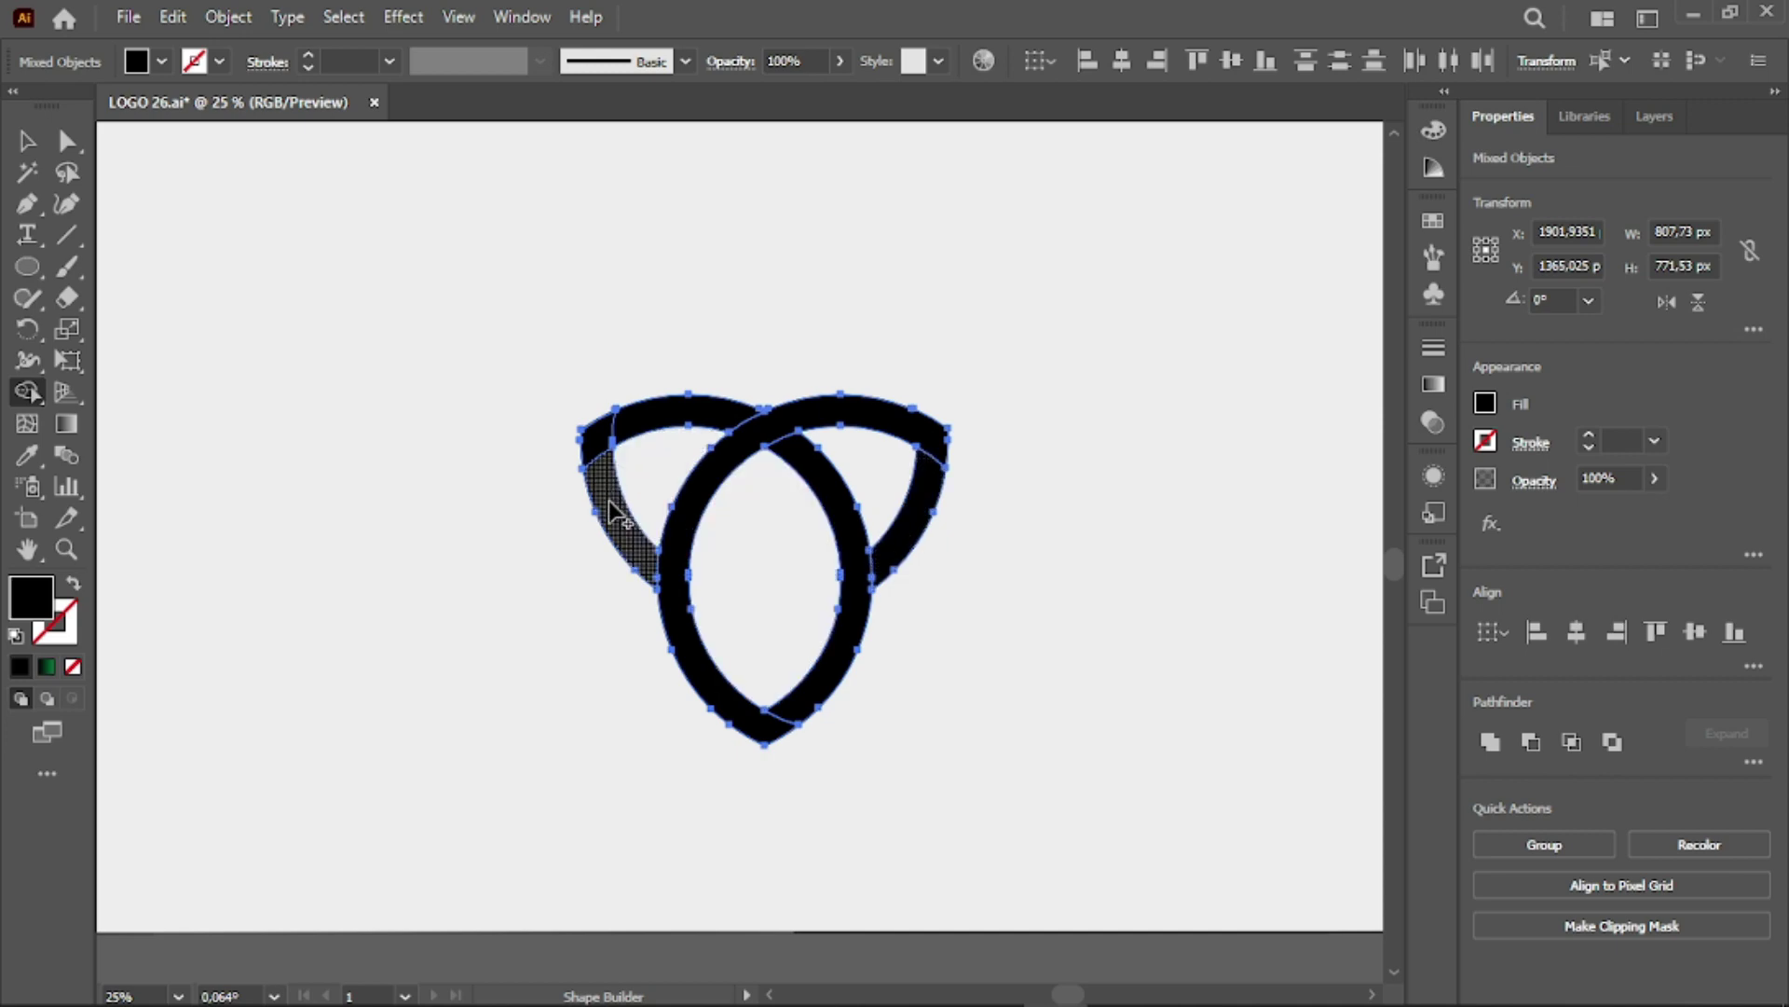
pyautogui.moveTo(615, 522); pyautogui.dragTo(658, 434)
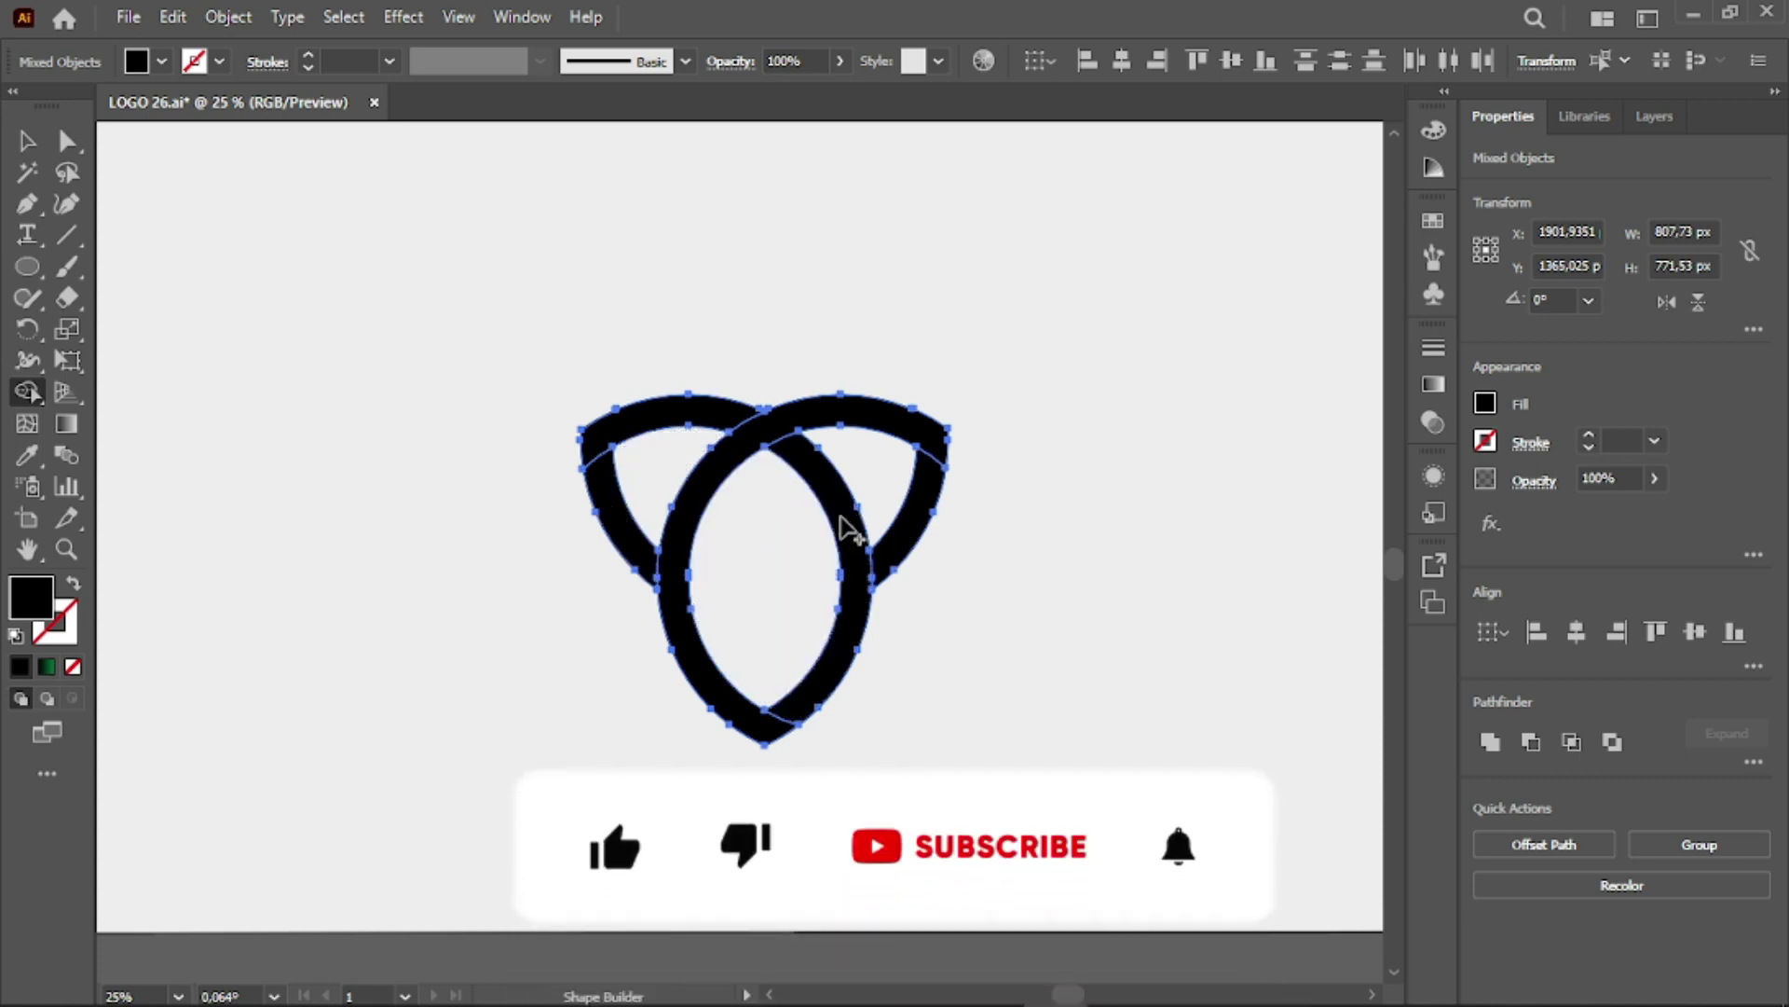
pyautogui.click(685, 550)
# Enlarge the whole logo and move it up on the page
pyautogui.press('v')
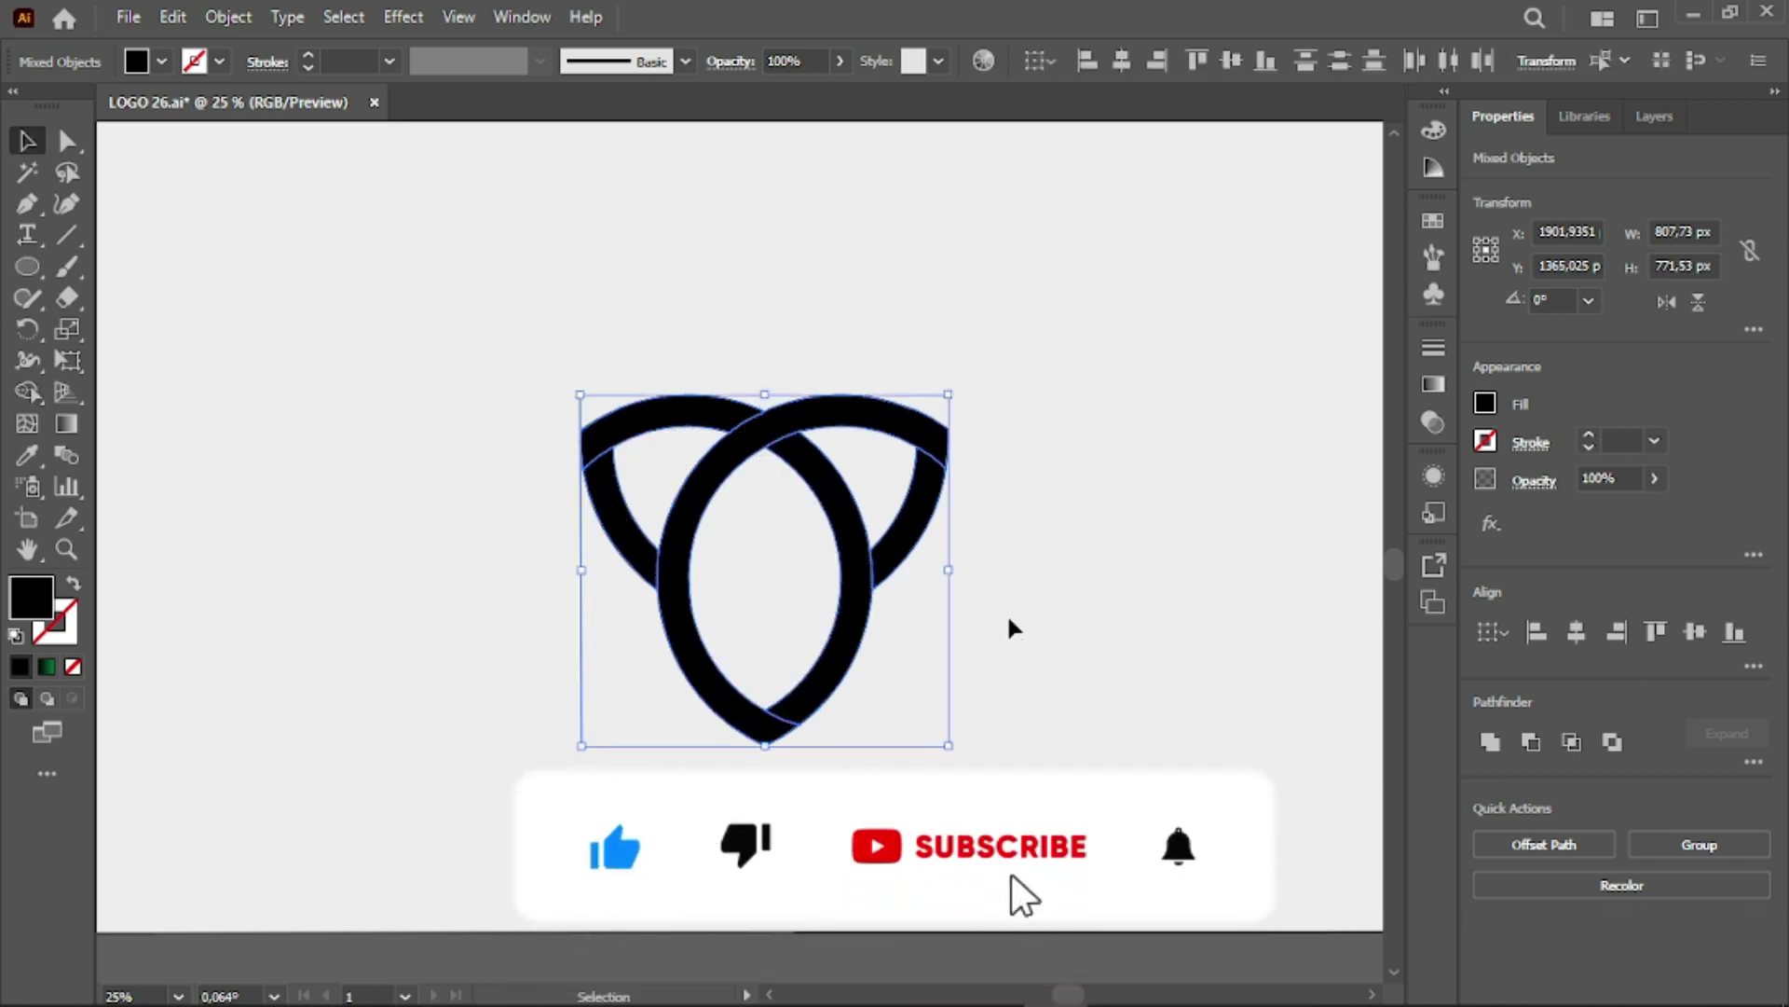
pyautogui.click(1016, 535)
pyautogui.scroll(3, 1010, 536)
pyautogui.scroll(-1, 986, 559)
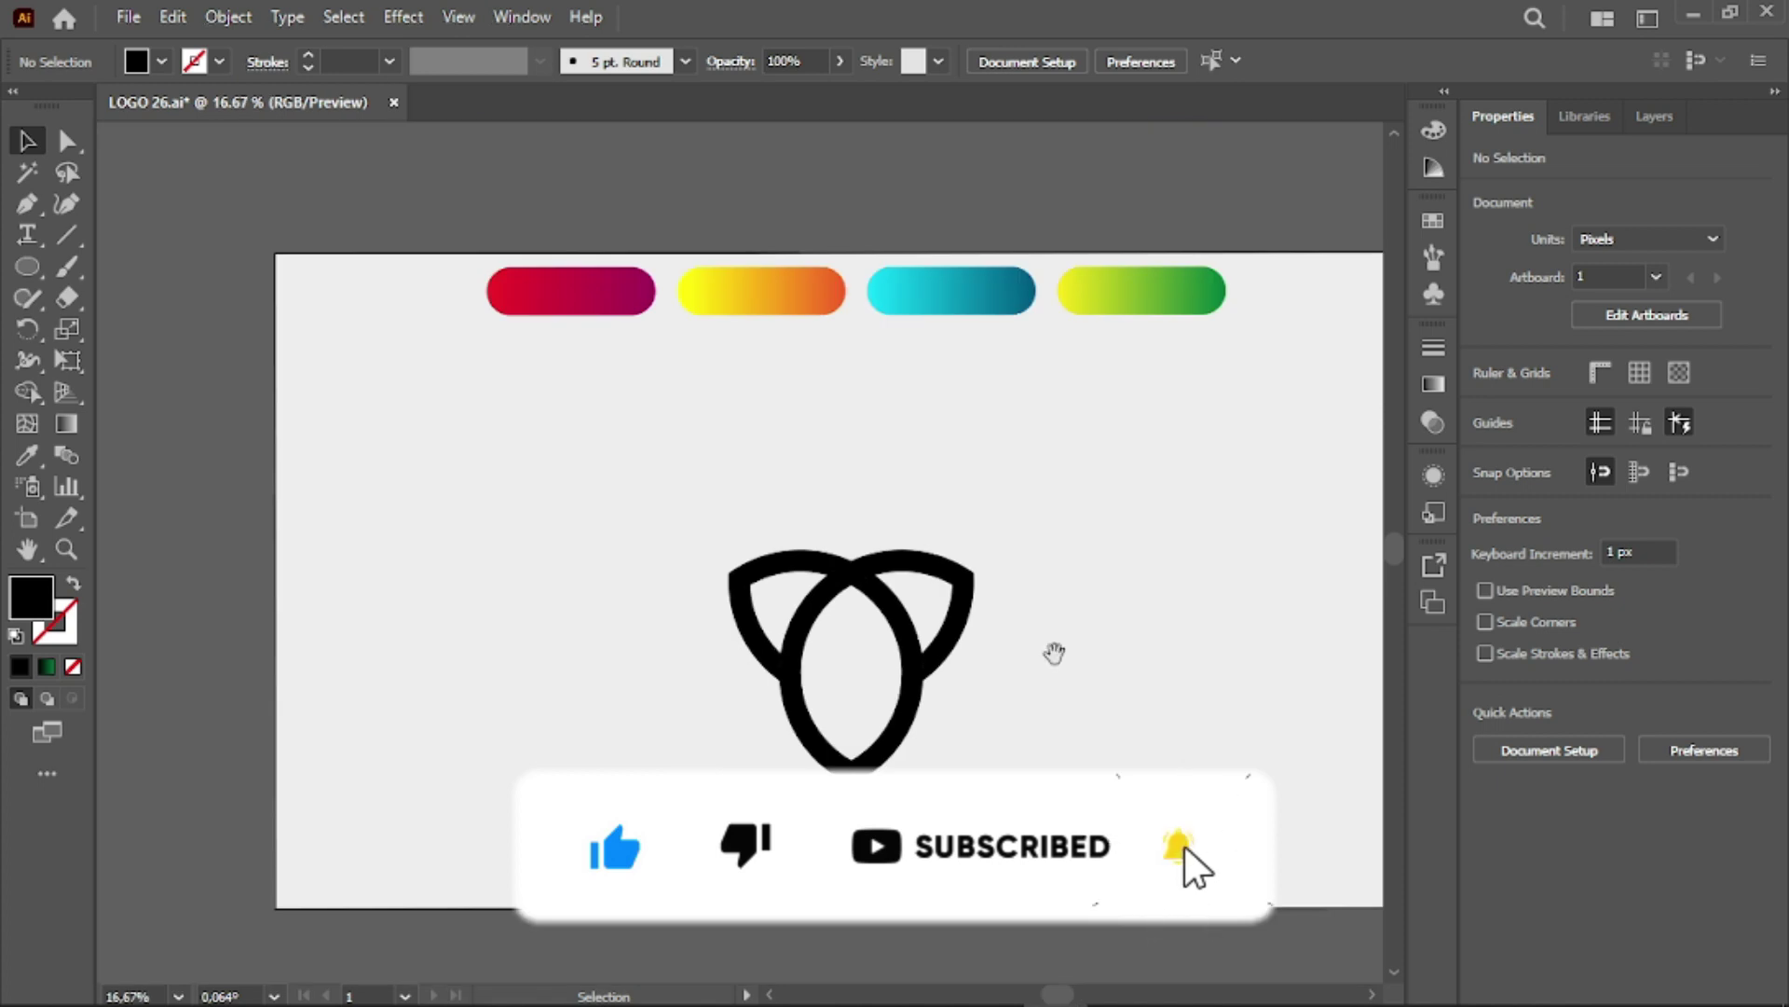
pyautogui.moveTo(541, 449); pyautogui.dragTo(923, 783)
pyautogui.moveTo(830, 564)
pyautogui.mouseDown()
pyautogui.moveTo(829, 517)
pyautogui.moveTo(855, 510)
pyautogui.mouseUp()
pyautogui.click(803, 451)
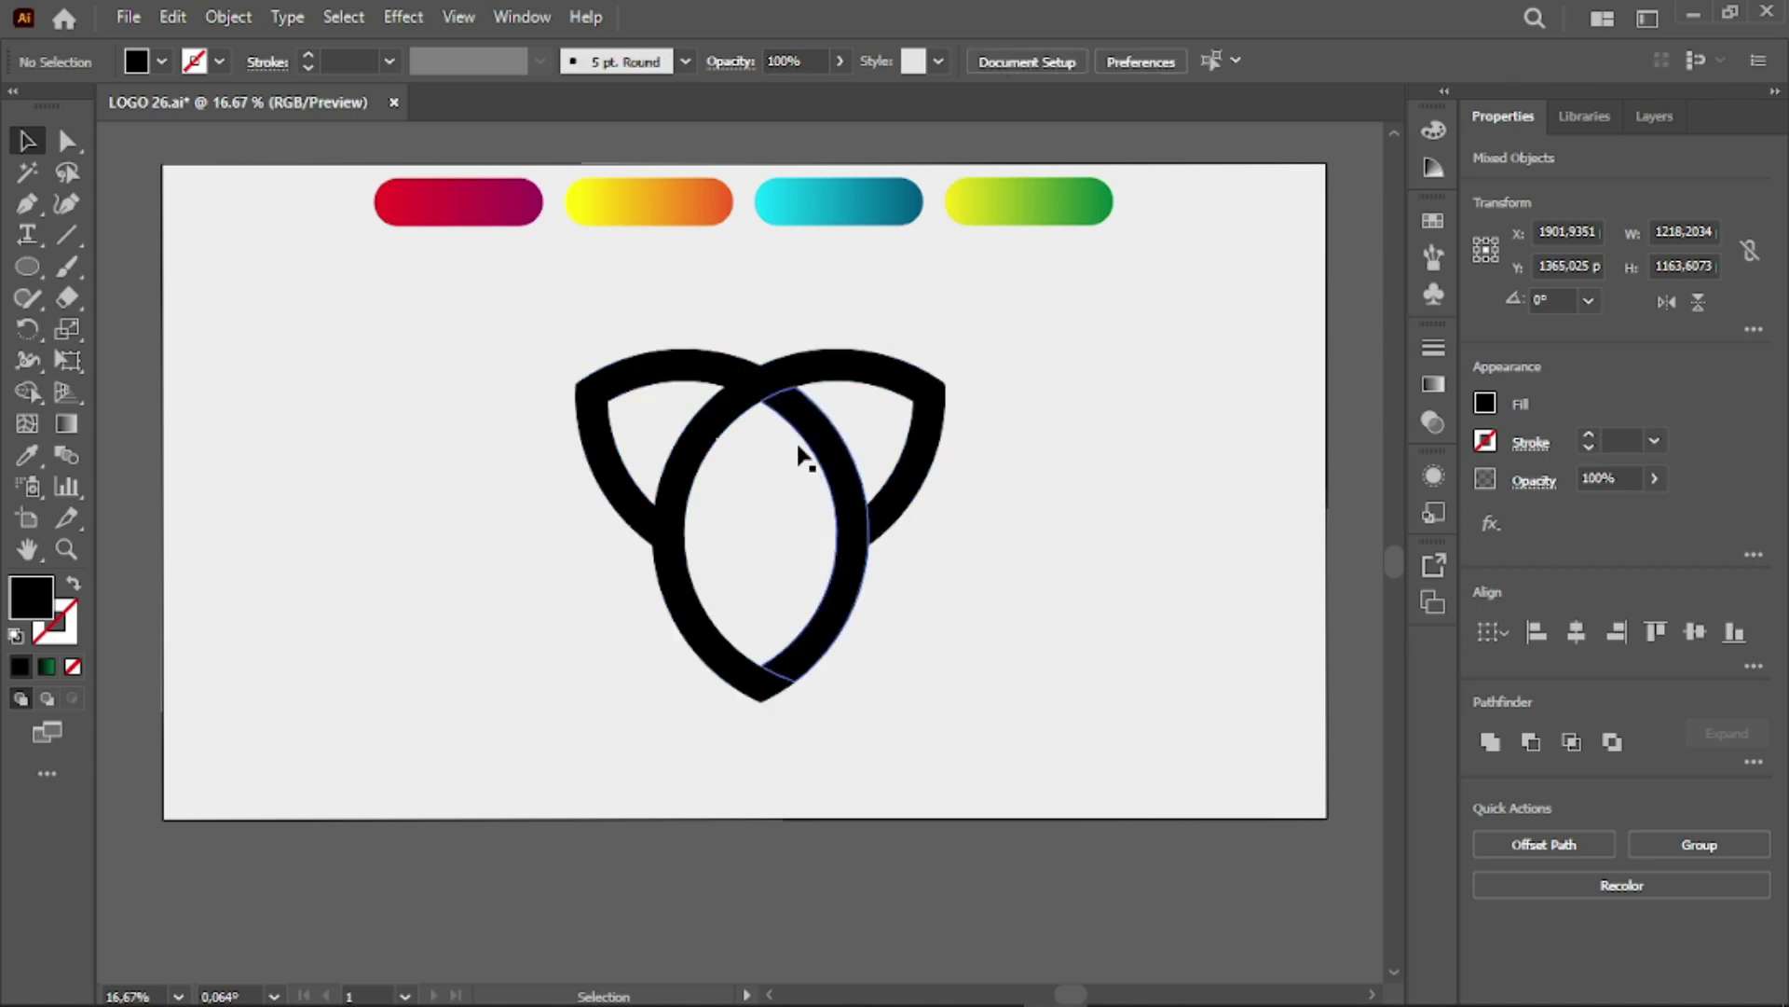
# Sample the green bar's gradient onto the central ring and the yellow-orange bar's onto its inner right segment
pyautogui.click(813, 373)
pyautogui.press('i')
pyautogui.click(1030, 209)
pyautogui.press('v')
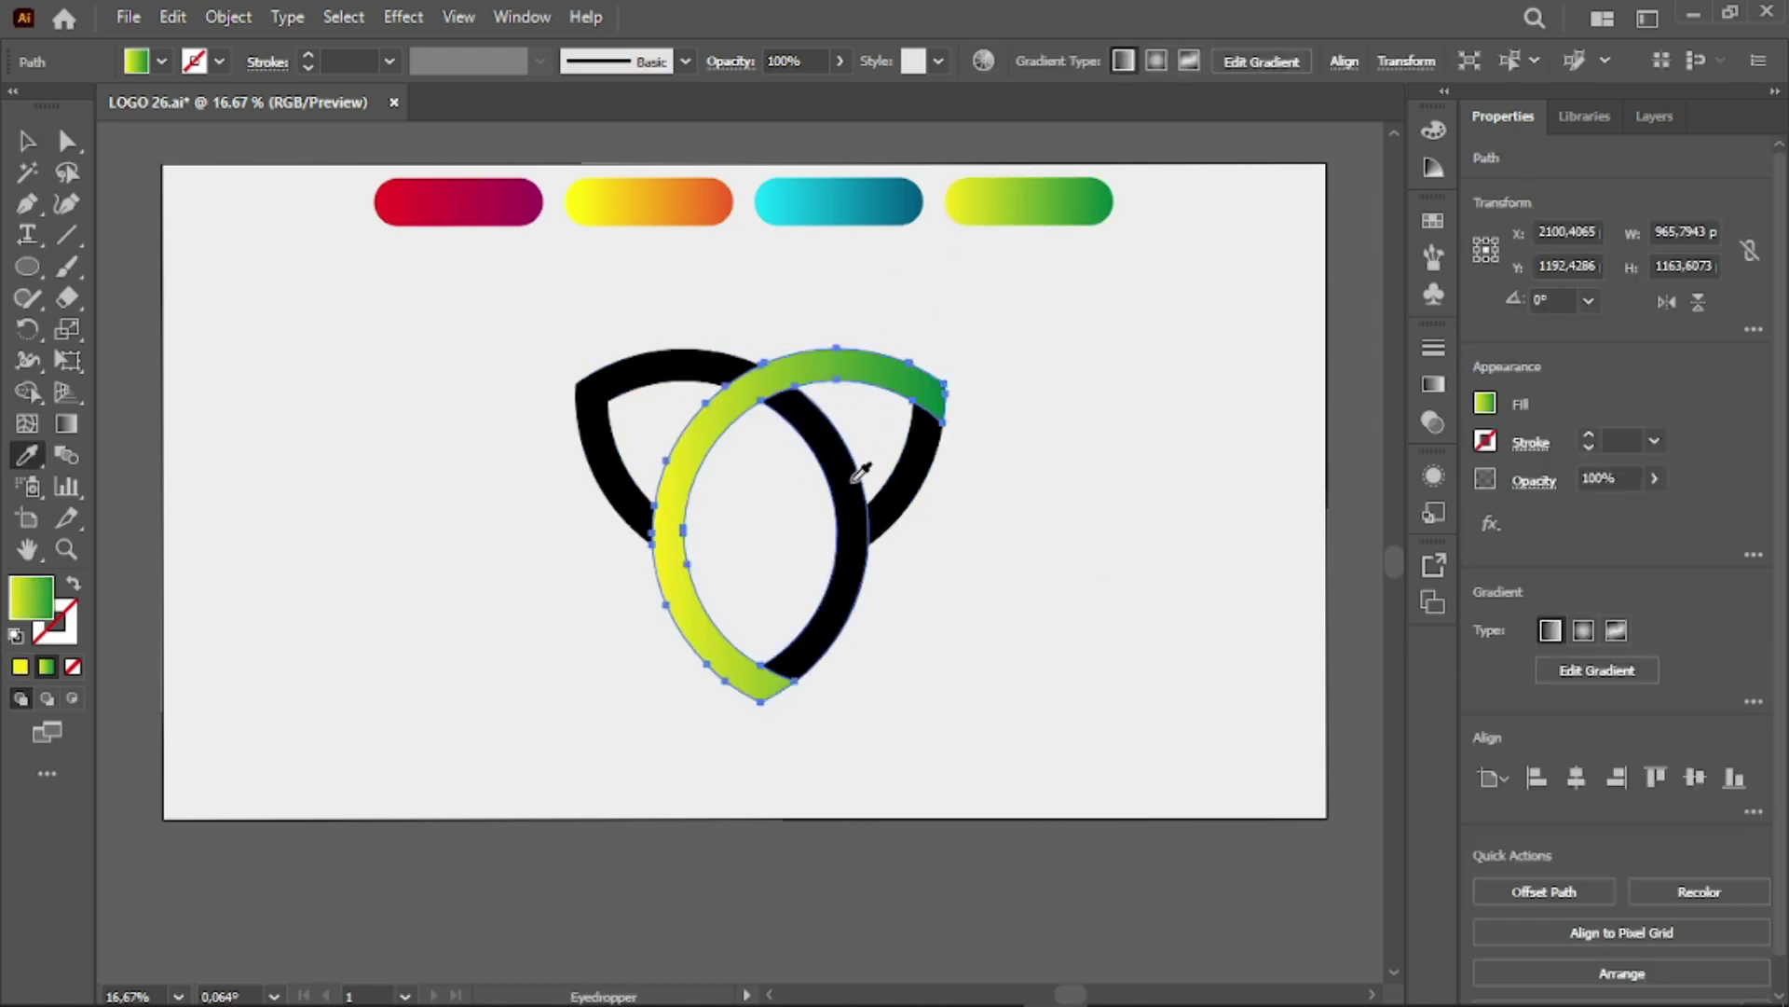
pyautogui.click(853, 503)
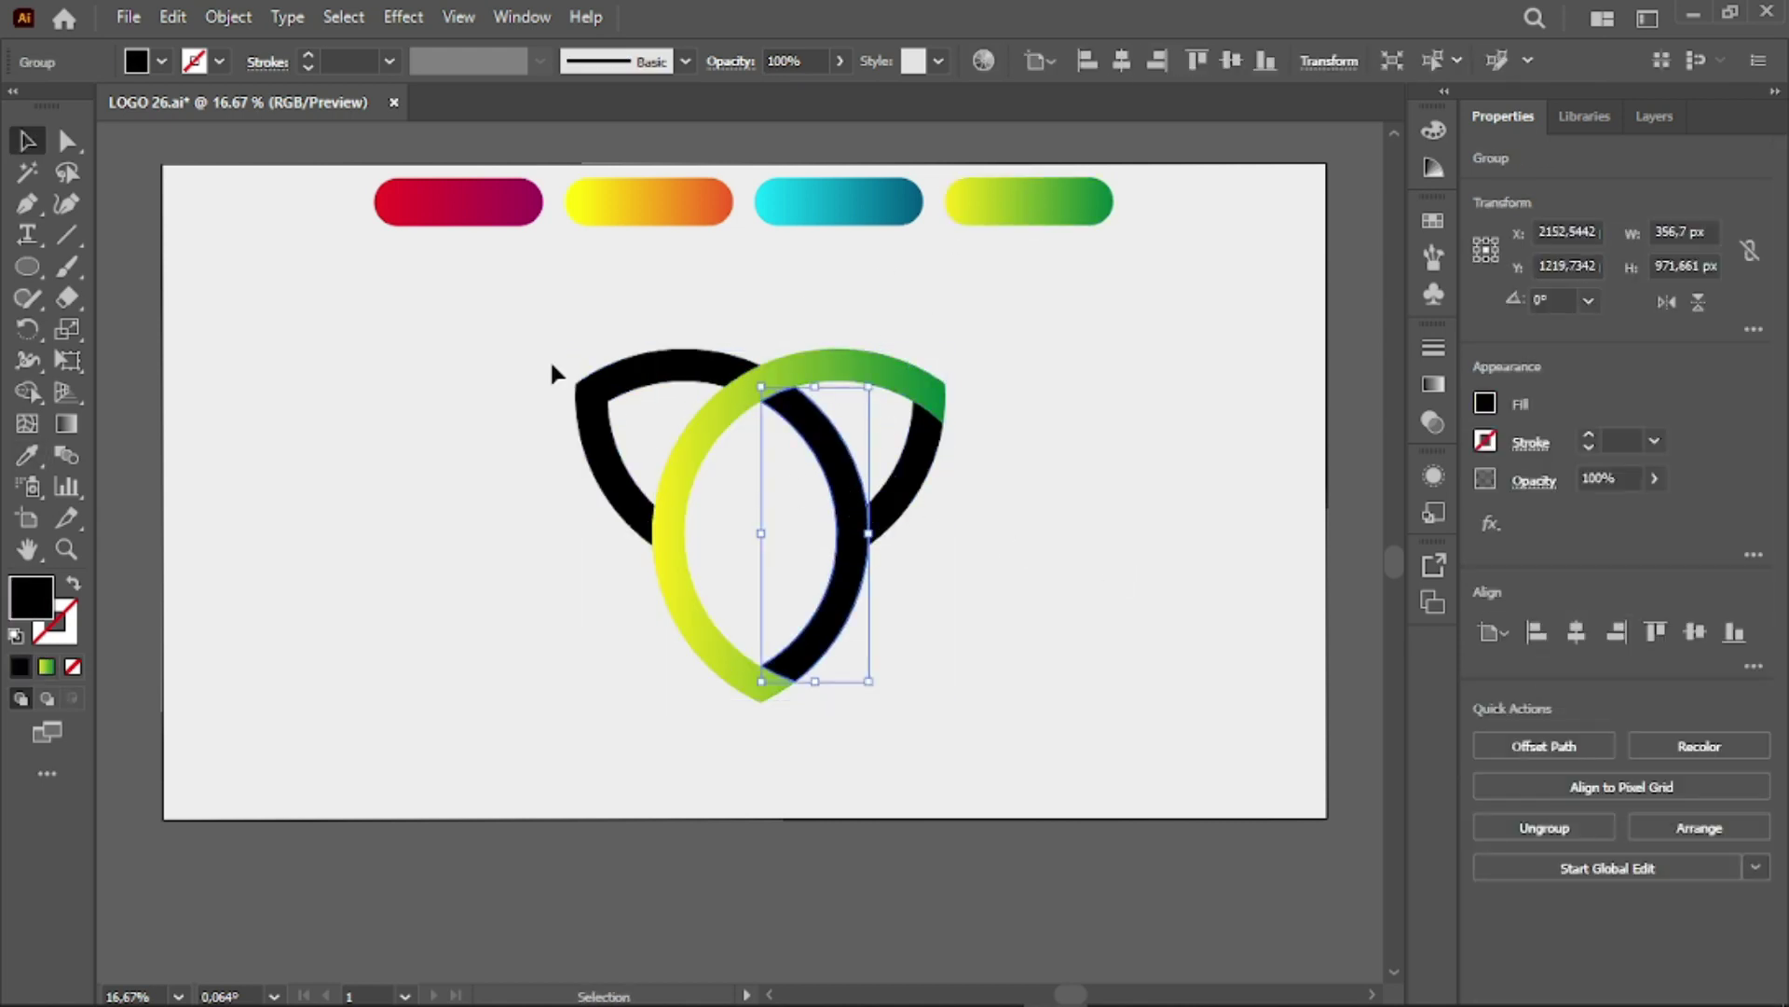
pyautogui.press('i')
pyautogui.click(653, 201)
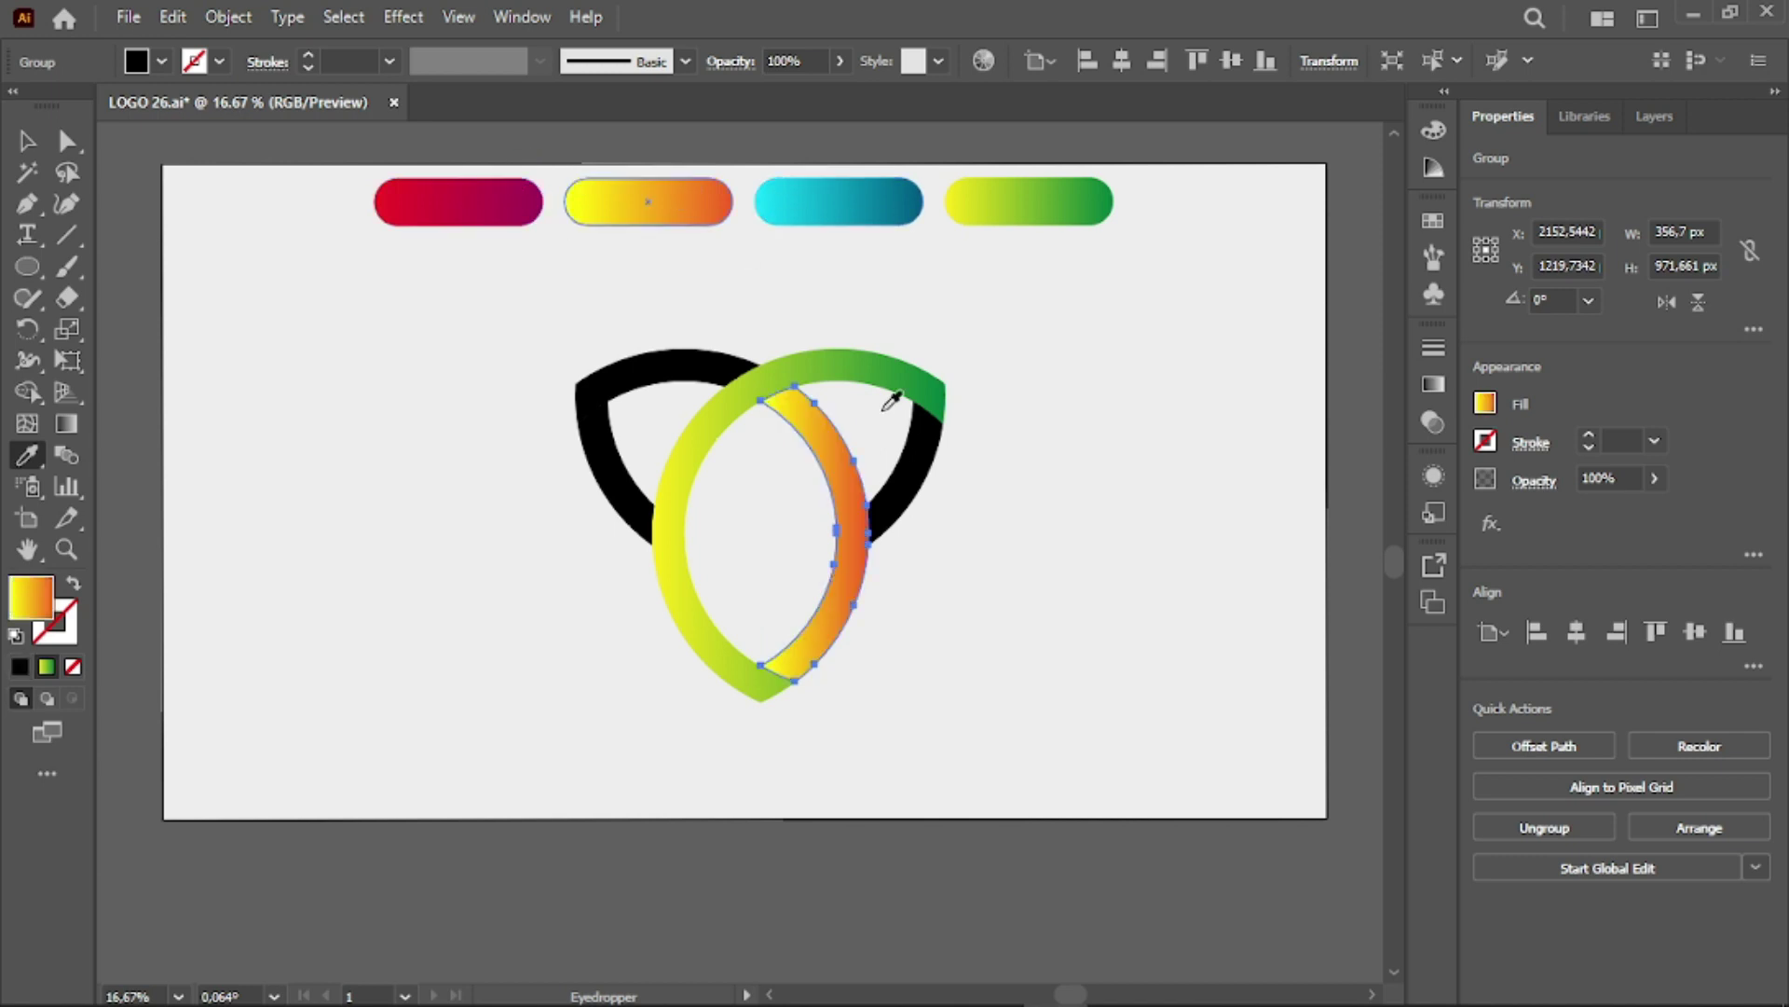
pyautogui.press('v')
# Apply the cyan bar's gradient to the right segment and the red bar's to the left segment and top arc
pyautogui.keyDown('ctrl'); pyautogui.click(913, 486); pyautogui.keyUp('ctrl')
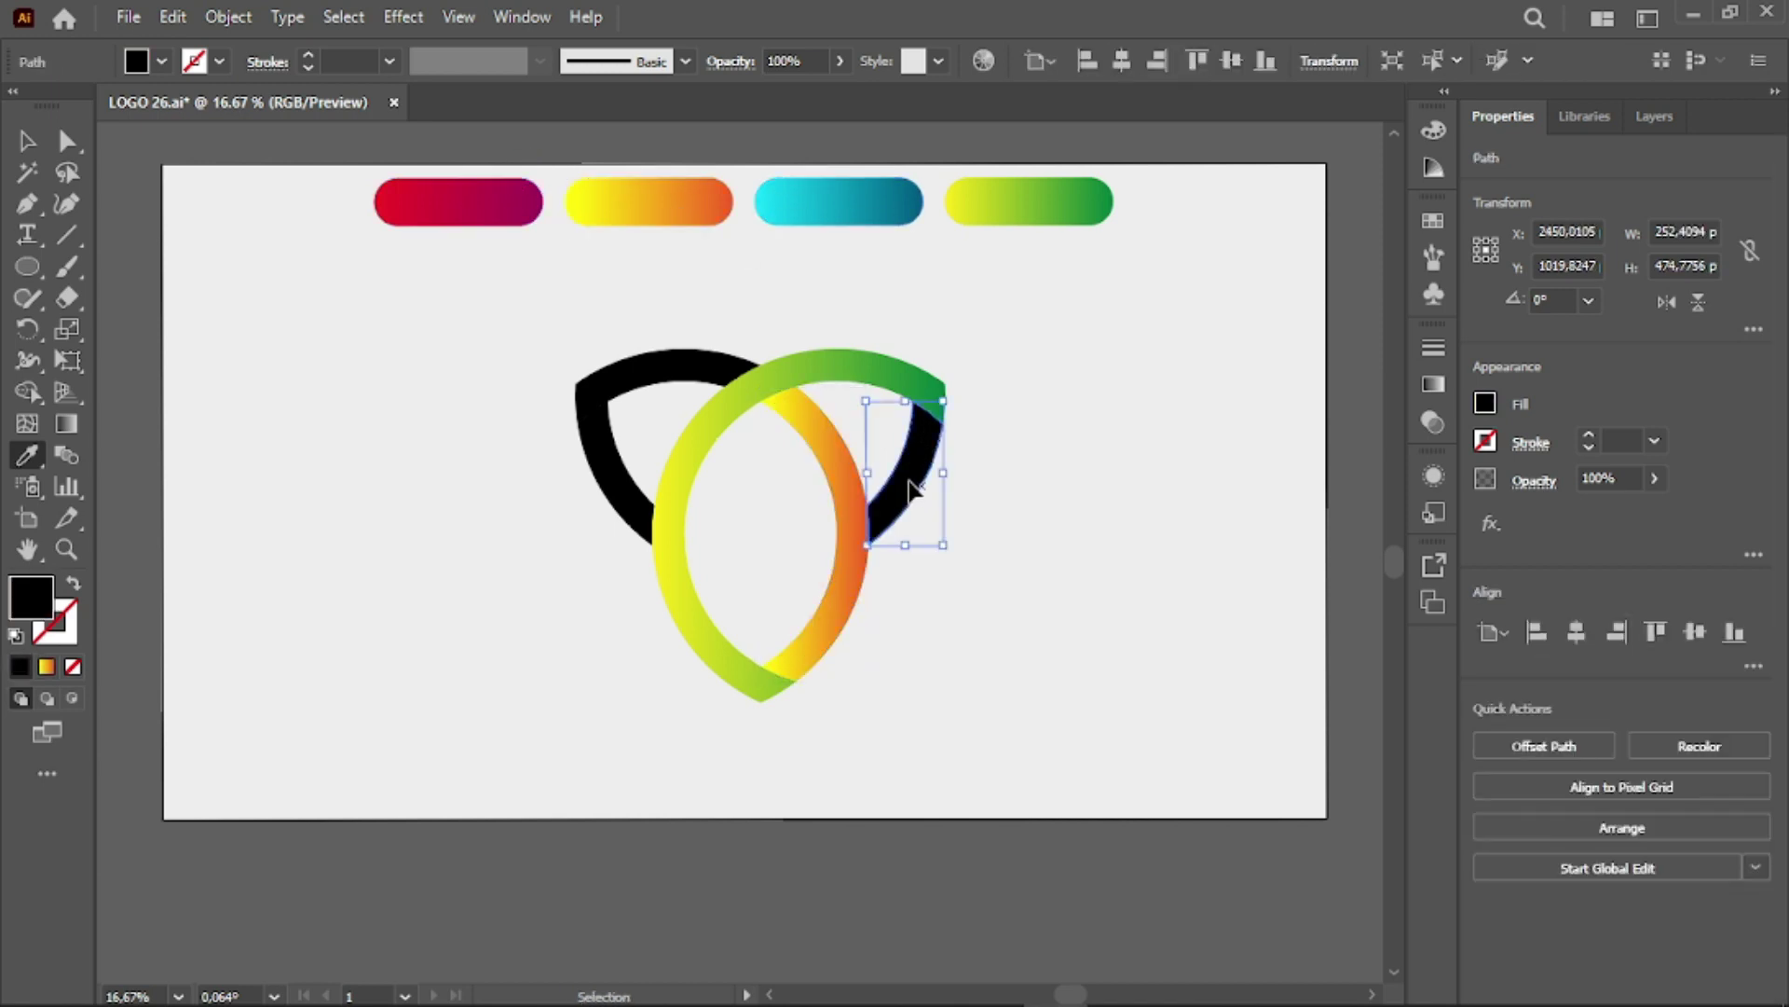
pyautogui.click(881, 197)
pyautogui.keyDown('ctrl'); pyautogui.click(601, 438); pyautogui.keyUp('ctrl')
pyautogui.click(458, 202)
pyautogui.keyDown('ctrl'); pyautogui.click(671, 371); pyautogui.keyUp('ctrl')
pyautogui.click(459, 206)
pyautogui.press('v')
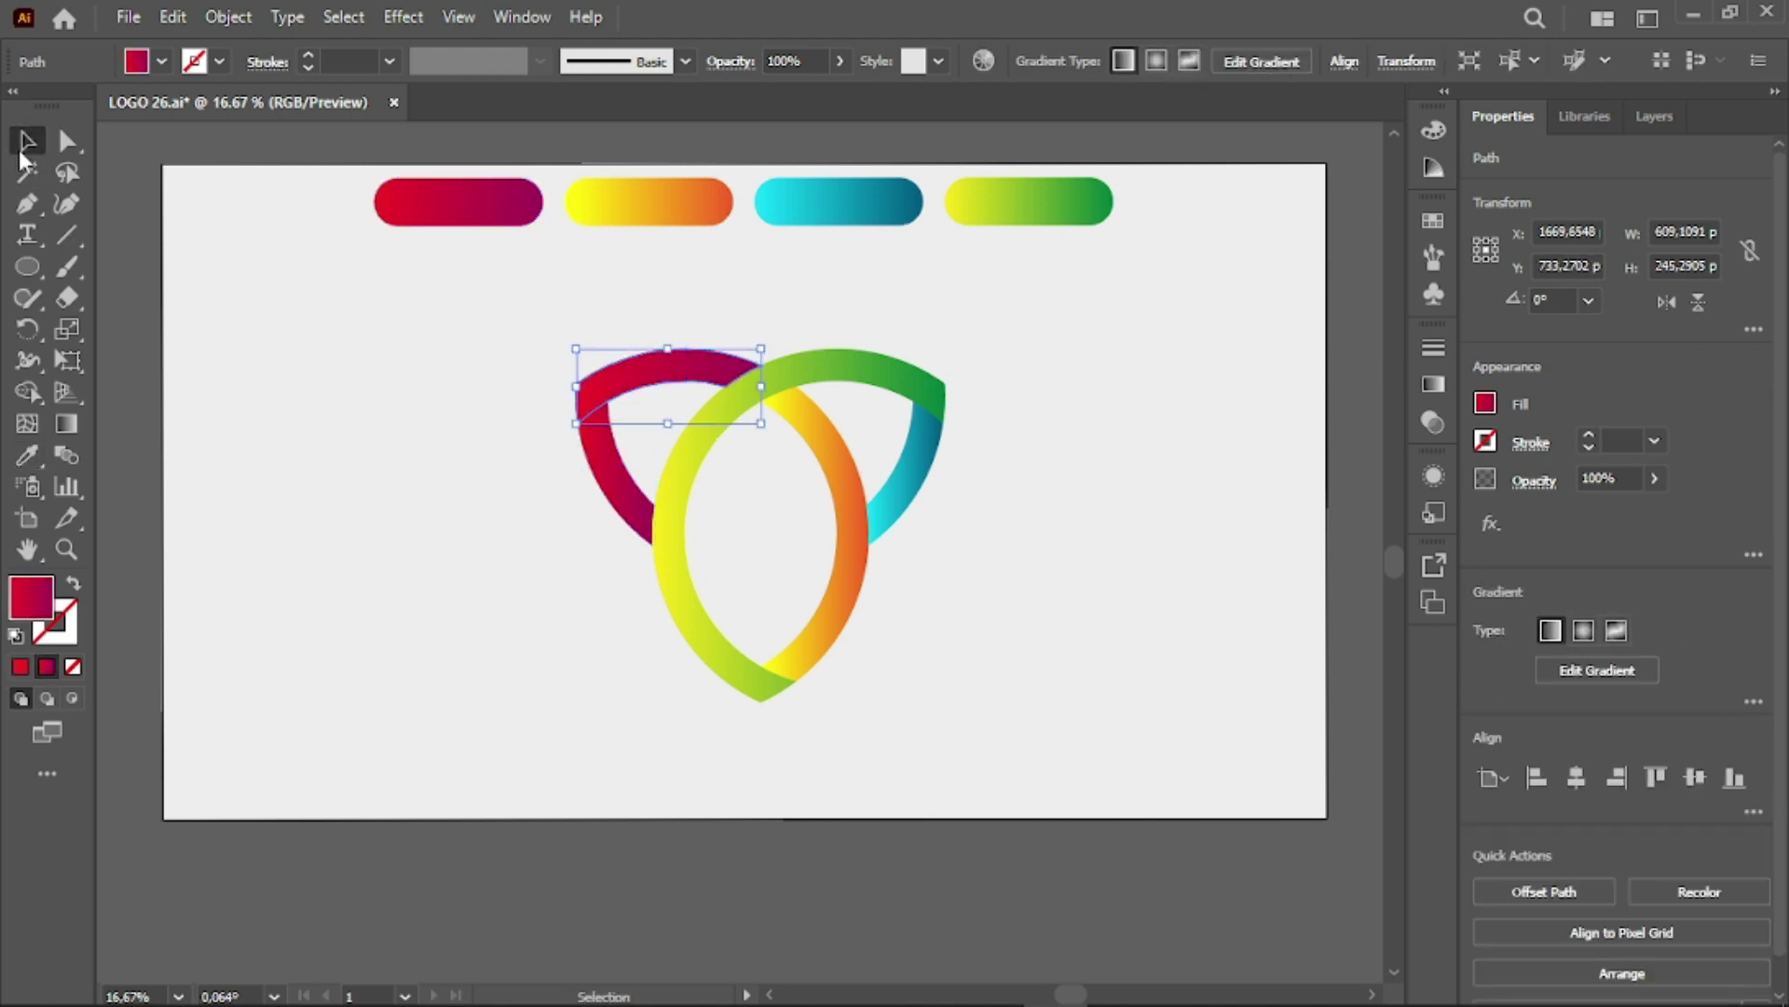
pyautogui.click(650, 451)
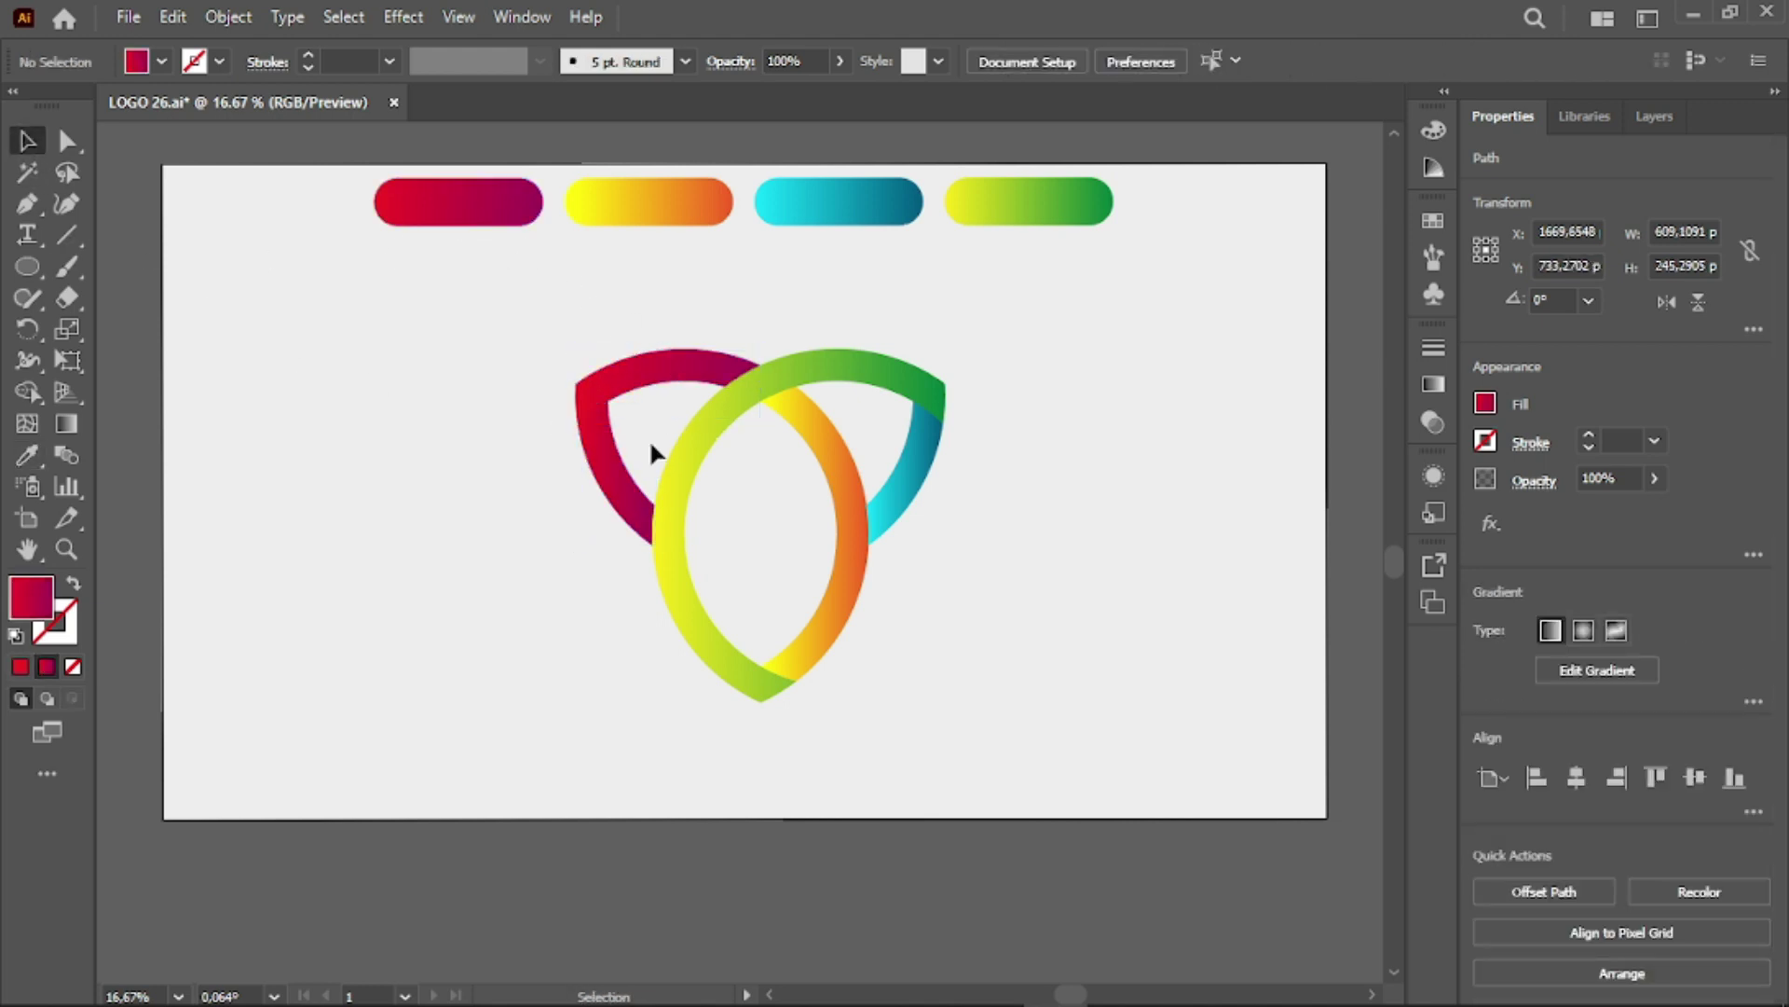
pyautogui.click(861, 571)
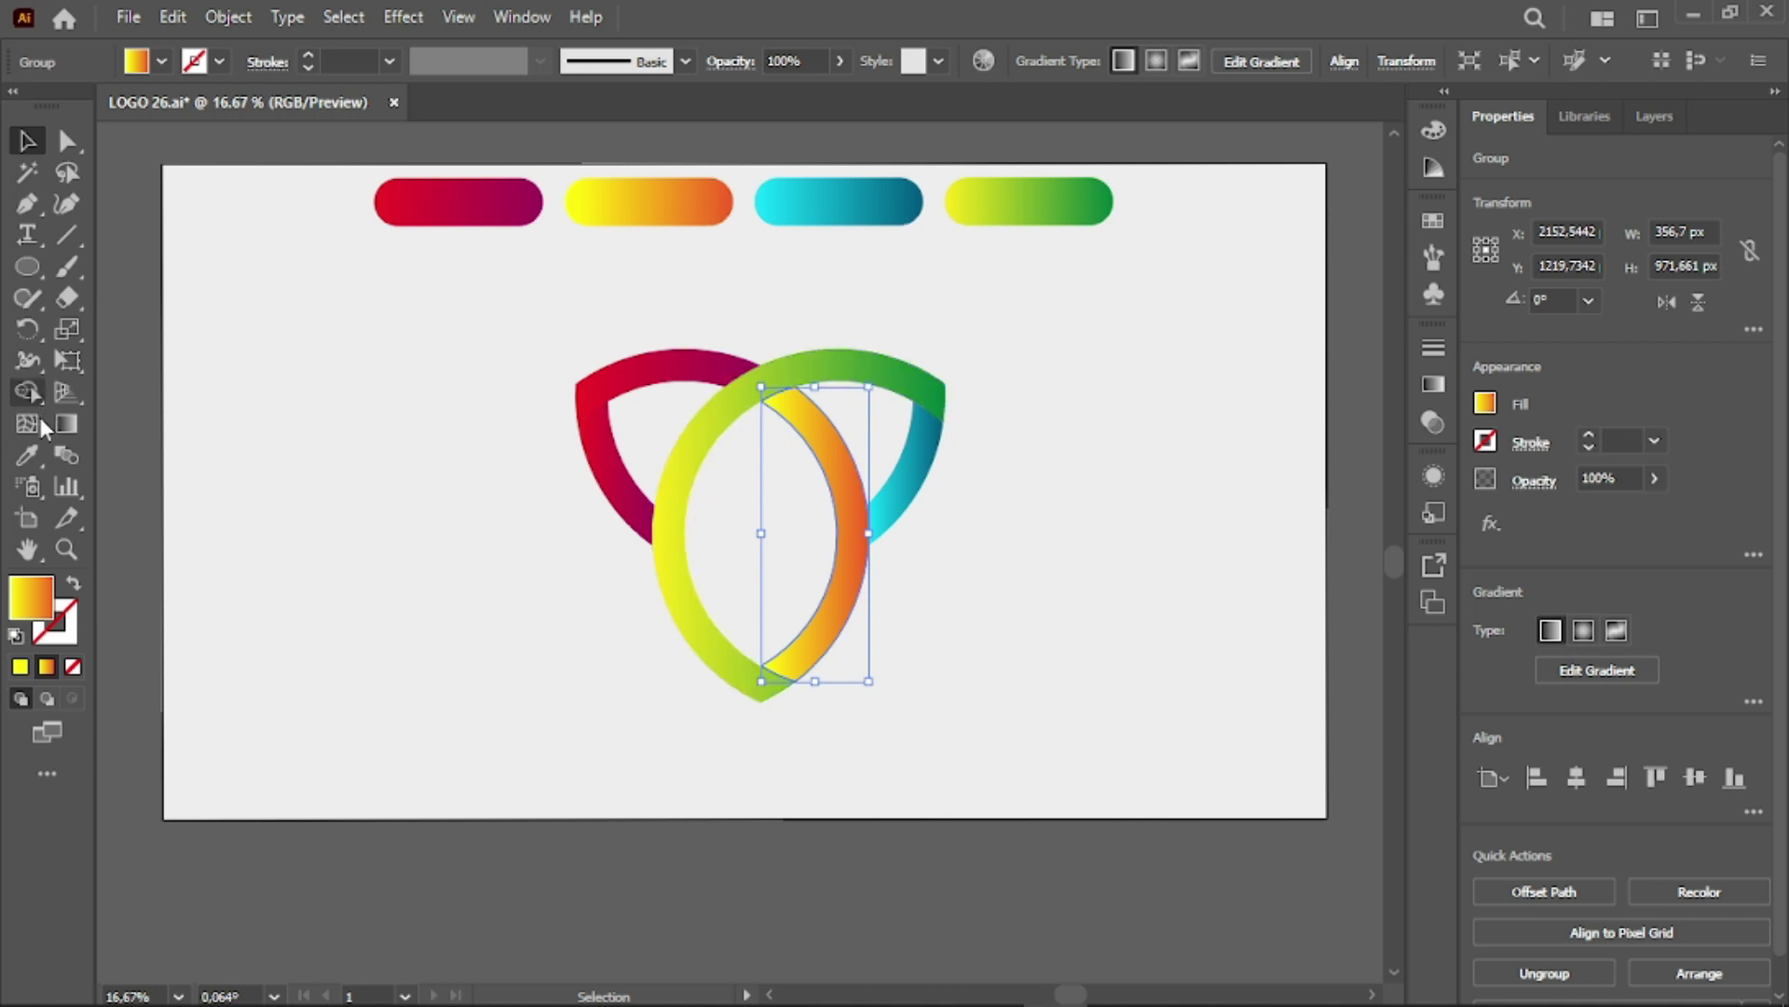
# Run the orange arc's gradient from yellow at the bottom to orange at the top
pyautogui.click(76, 424)
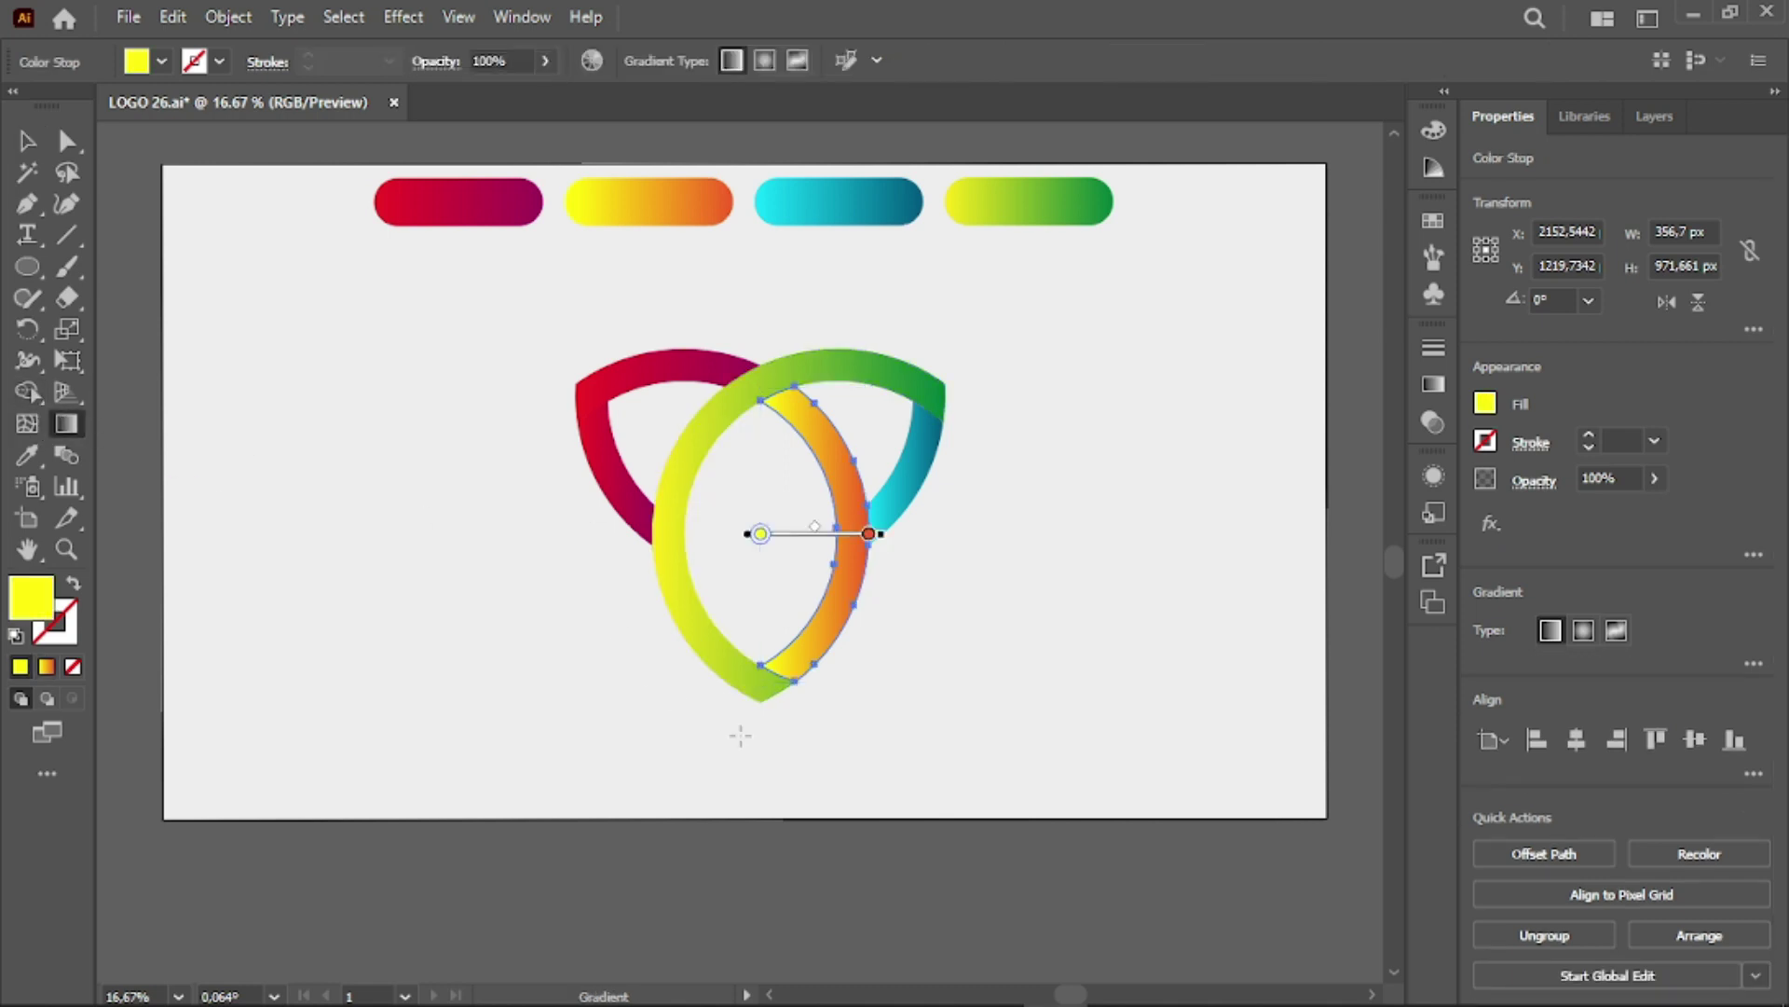
pyautogui.moveTo(809, 678); pyautogui.dragTo(761, 382)
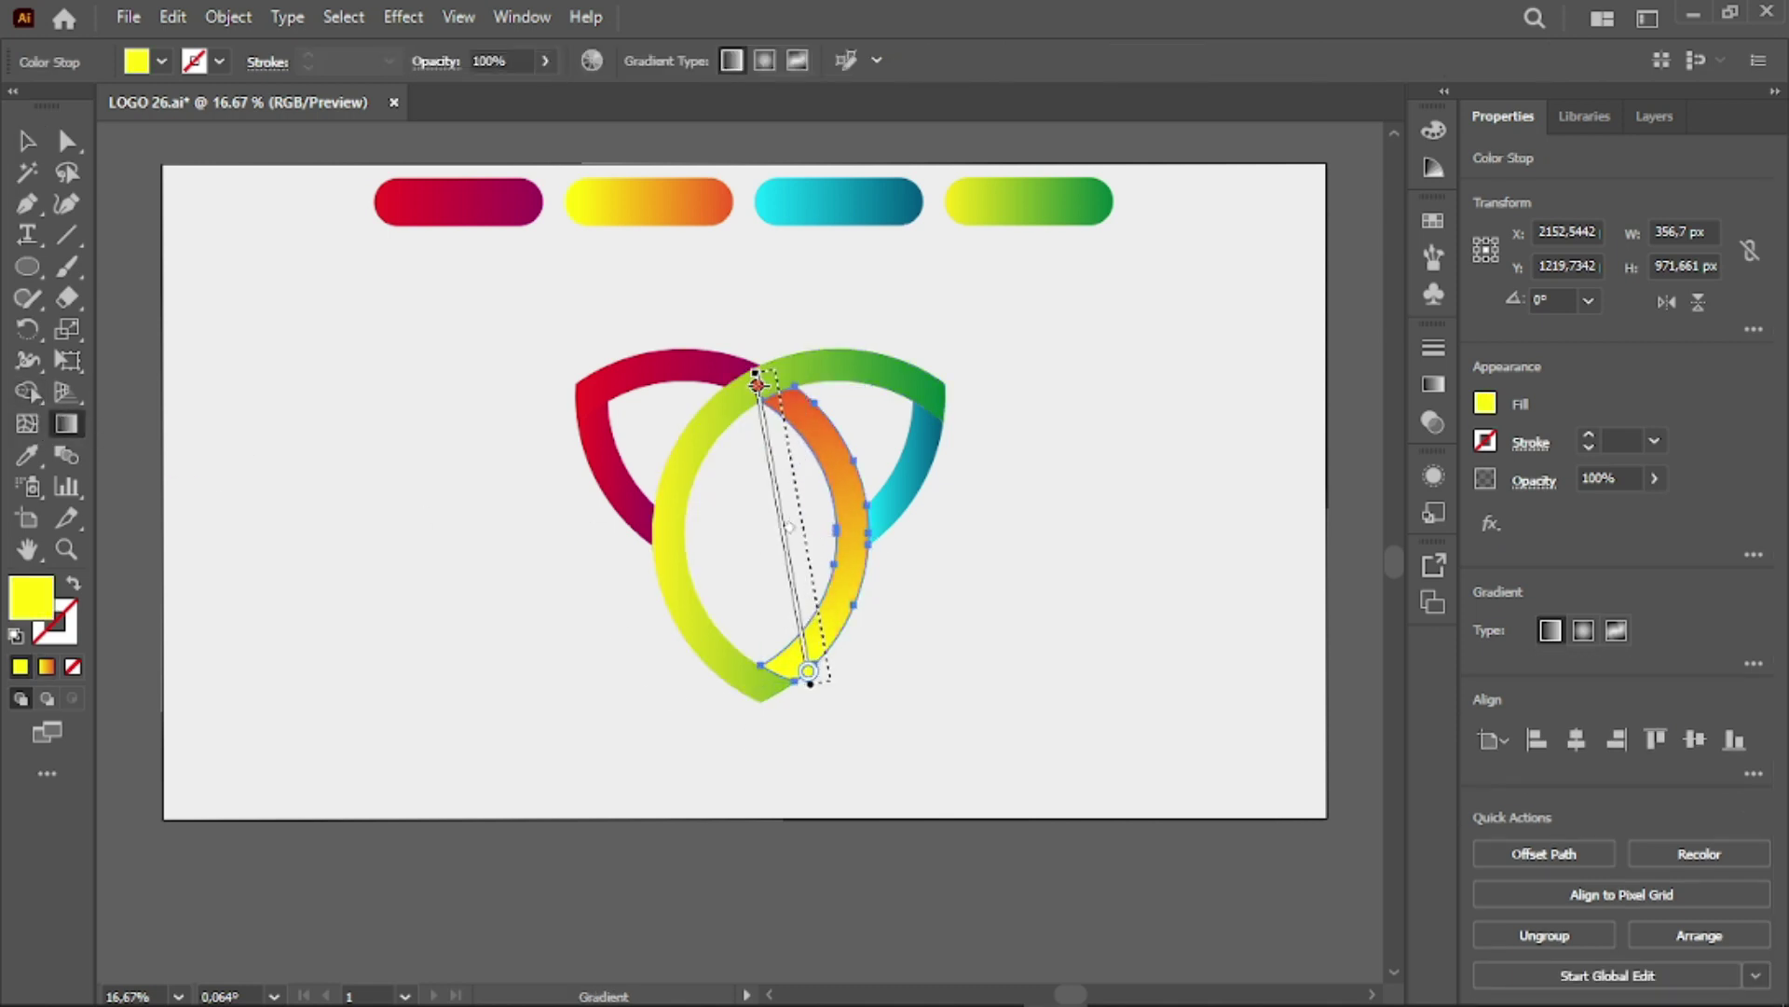
pyautogui.click(26, 141)
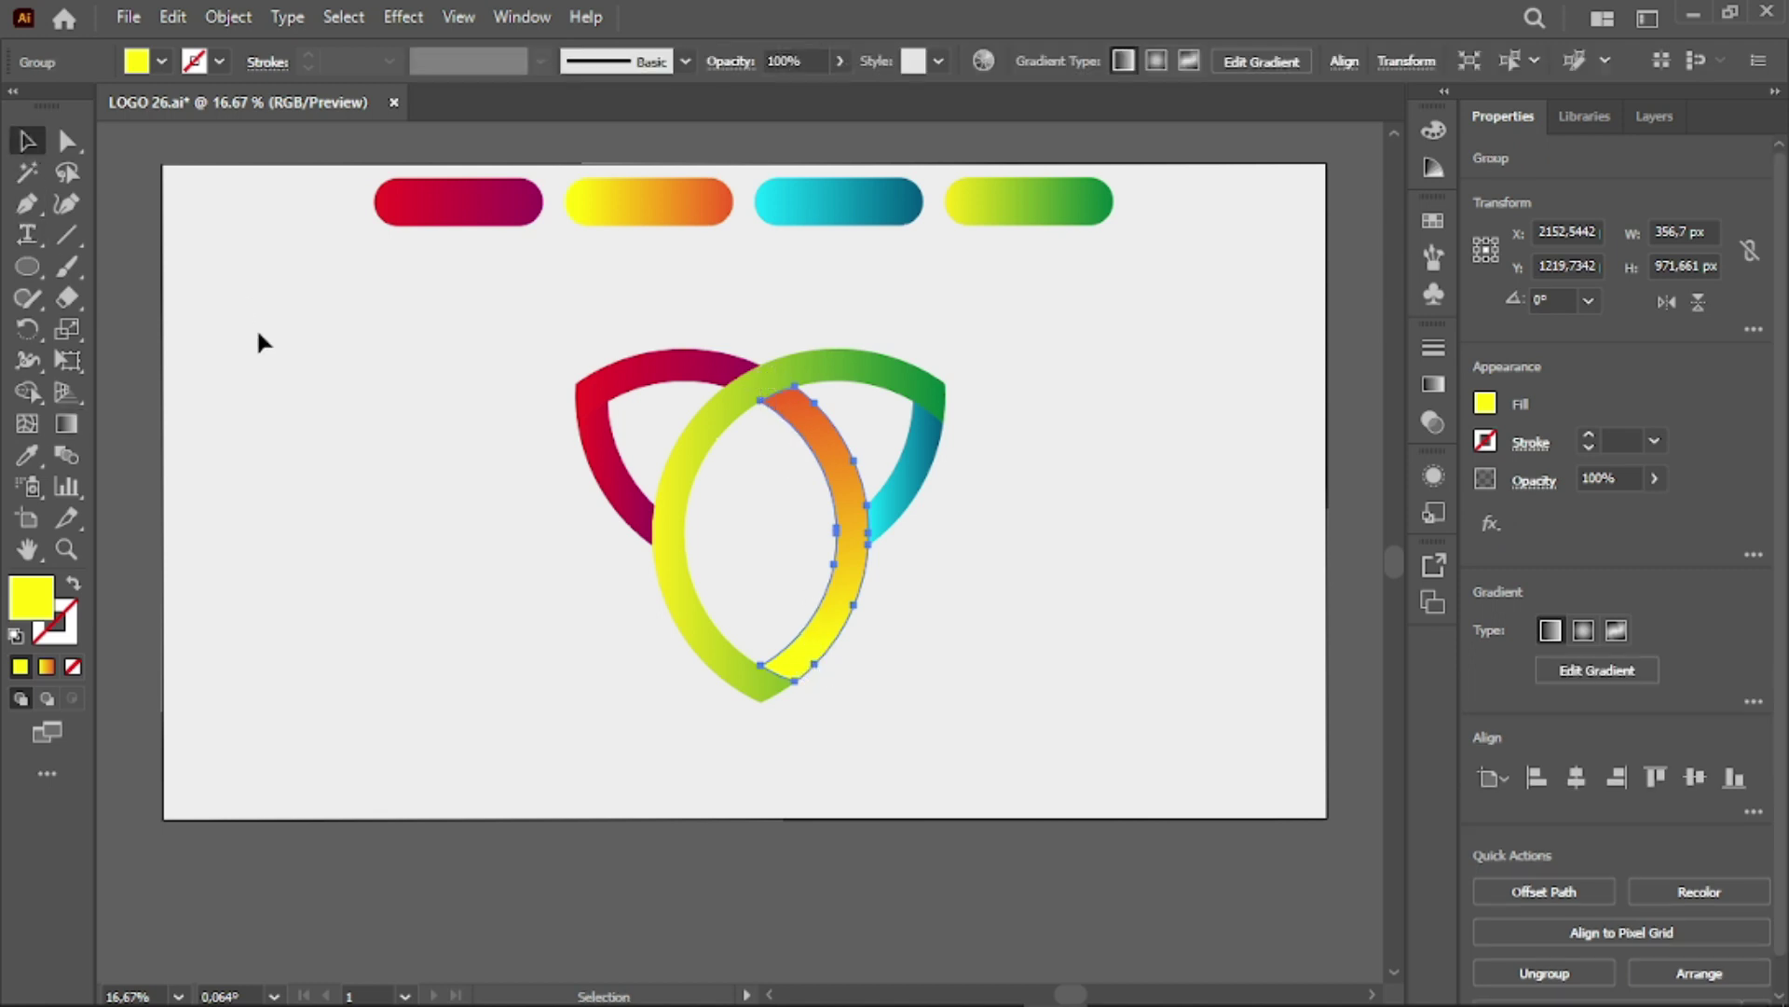
# Redirect the large ring's gradient from yellow at the bottom-left to green at the top-right
pyautogui.click(660, 557)
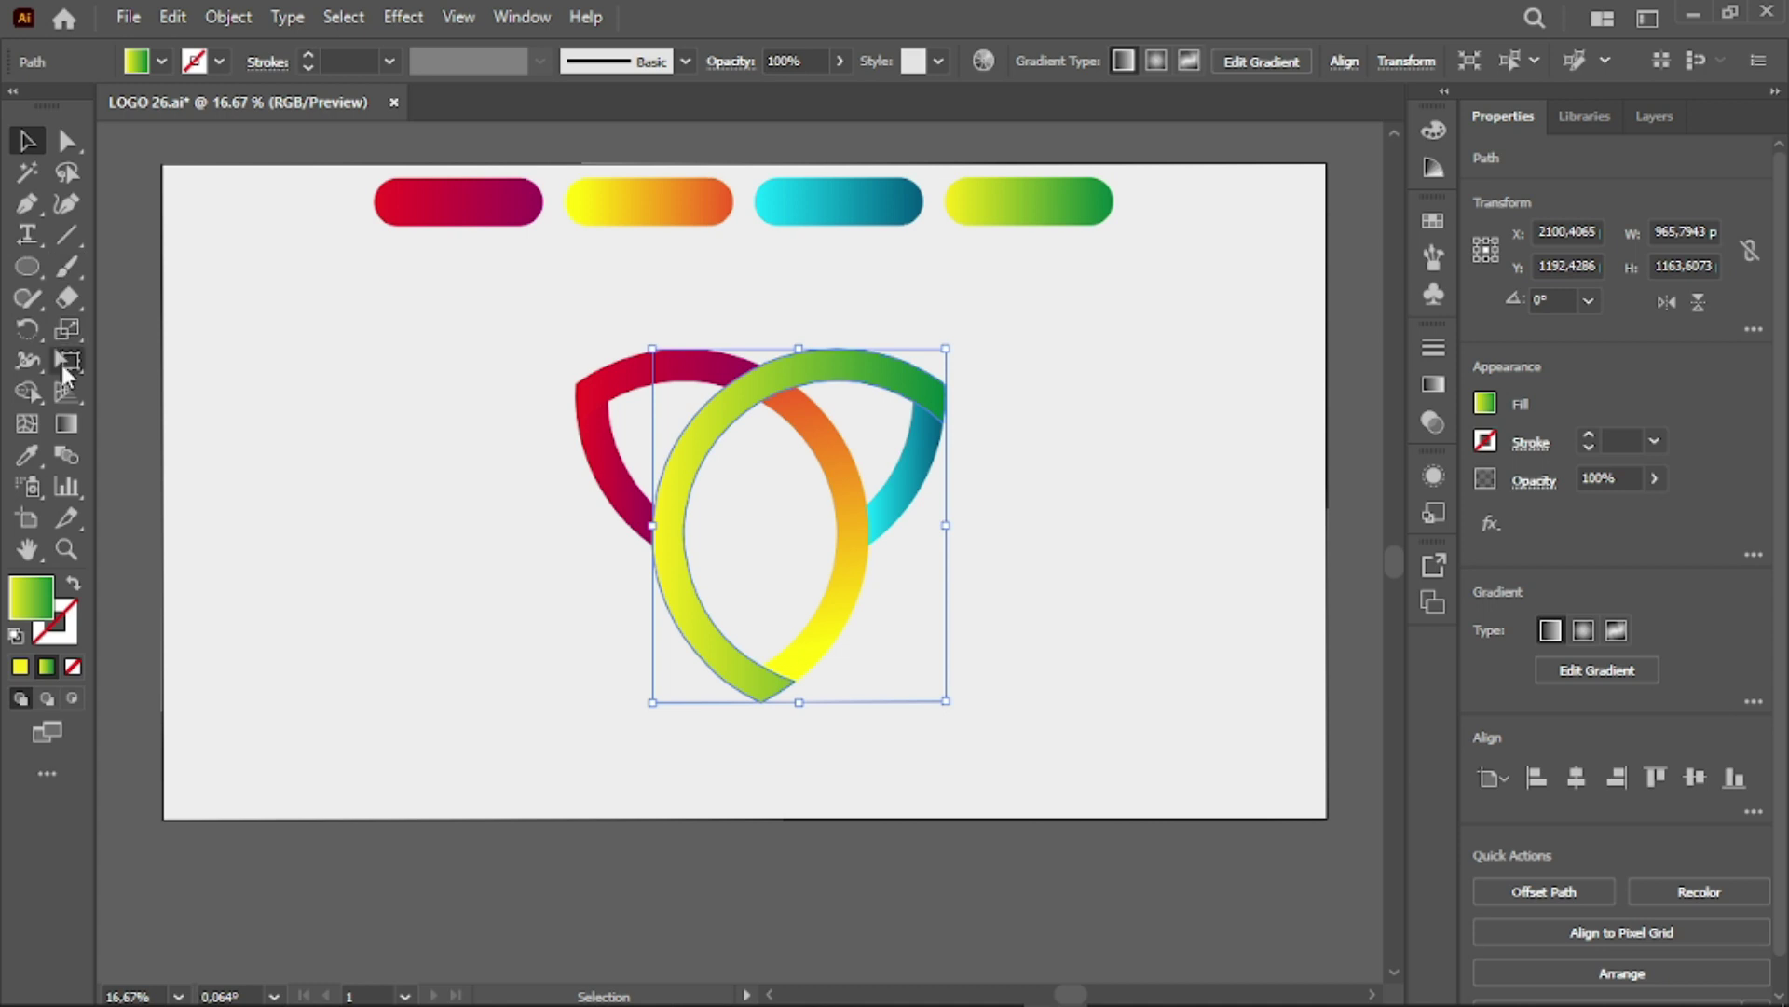
pyautogui.click(66, 424)
pyautogui.moveTo(947, 322)
pyautogui.mouseDown()
pyautogui.moveTo(749, 715)
pyautogui.moveTo(971, 267)
pyautogui.mouseUp()
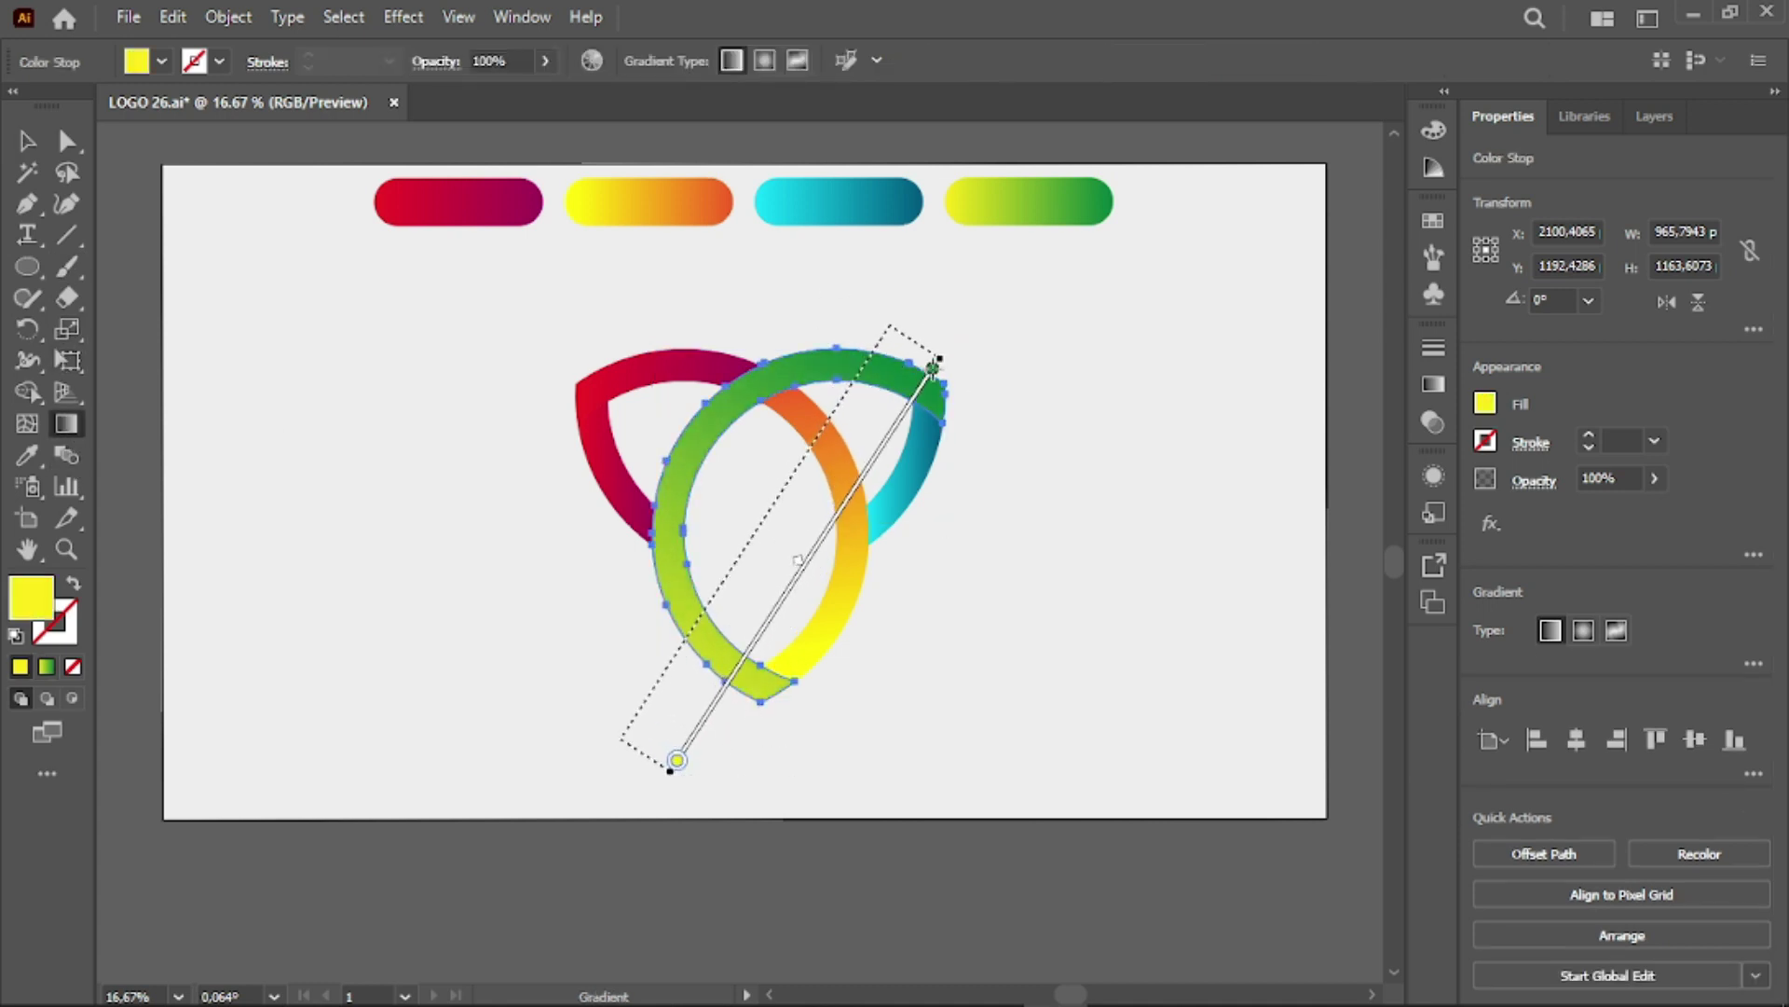
pyautogui.moveTo(817, 510); pyautogui.dragTo(814, 524)
pyautogui.moveTo(739, 688); pyautogui.dragTo(955, 361)
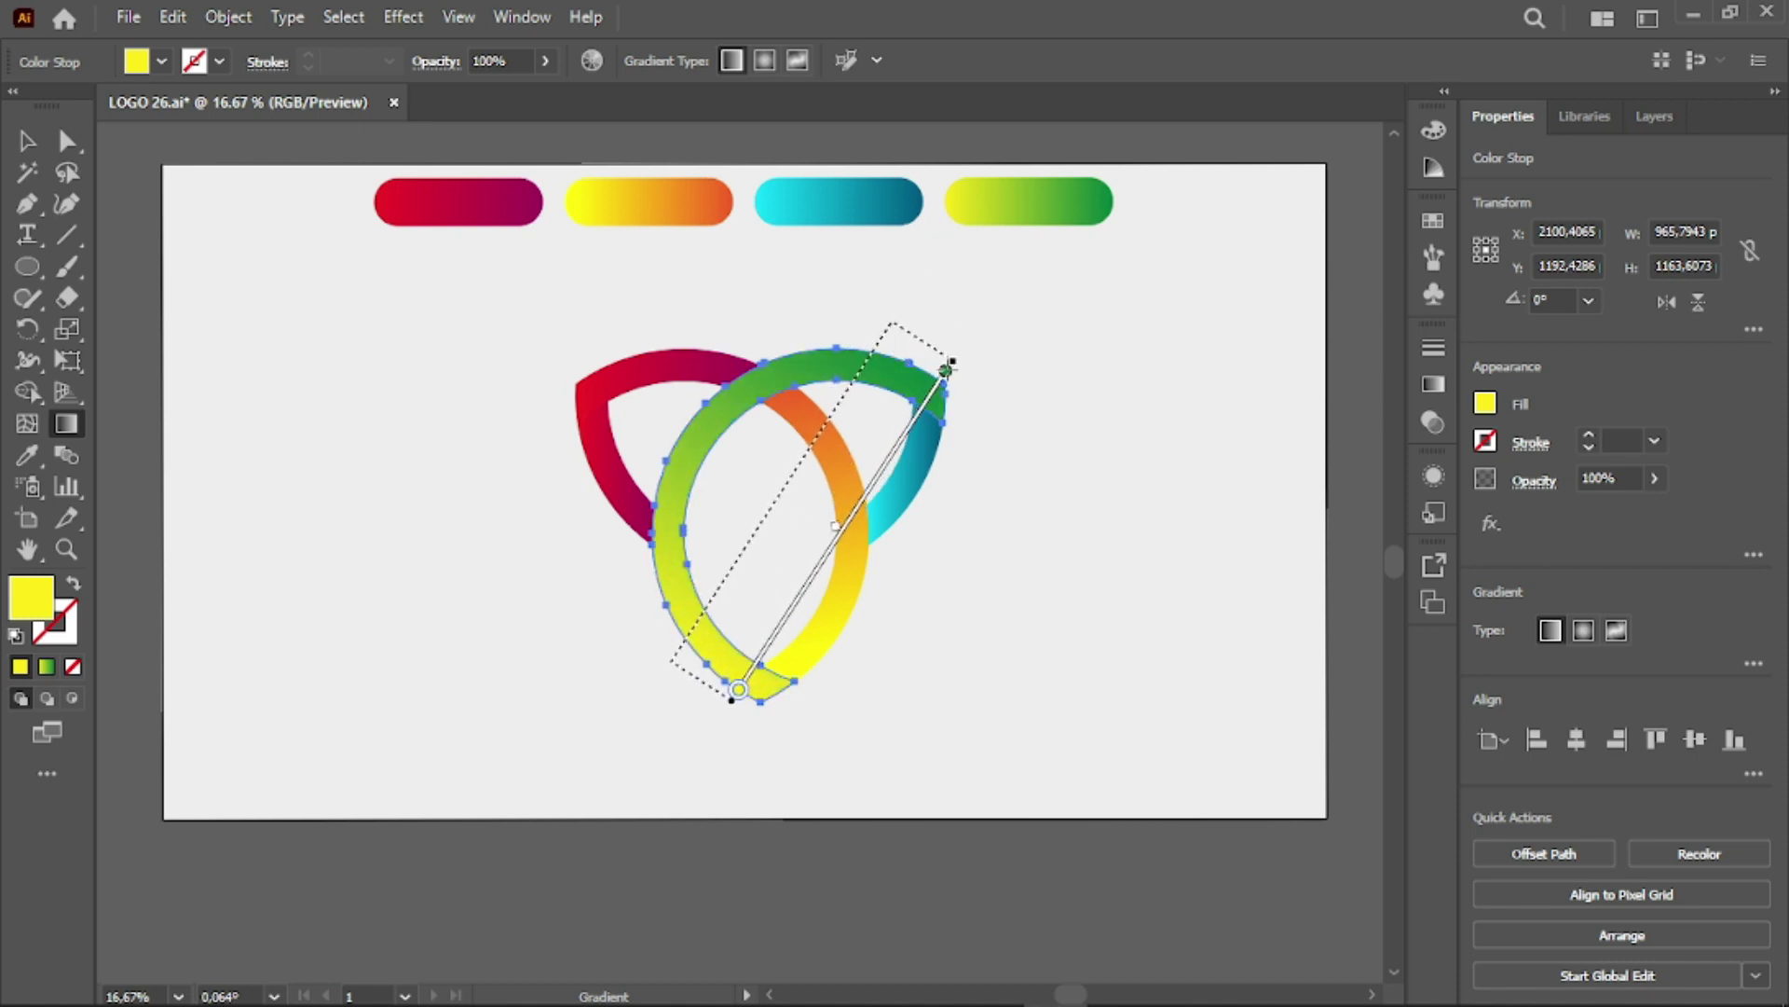
pyautogui.moveTo(961, 357); pyautogui.dragTo(962, 355)
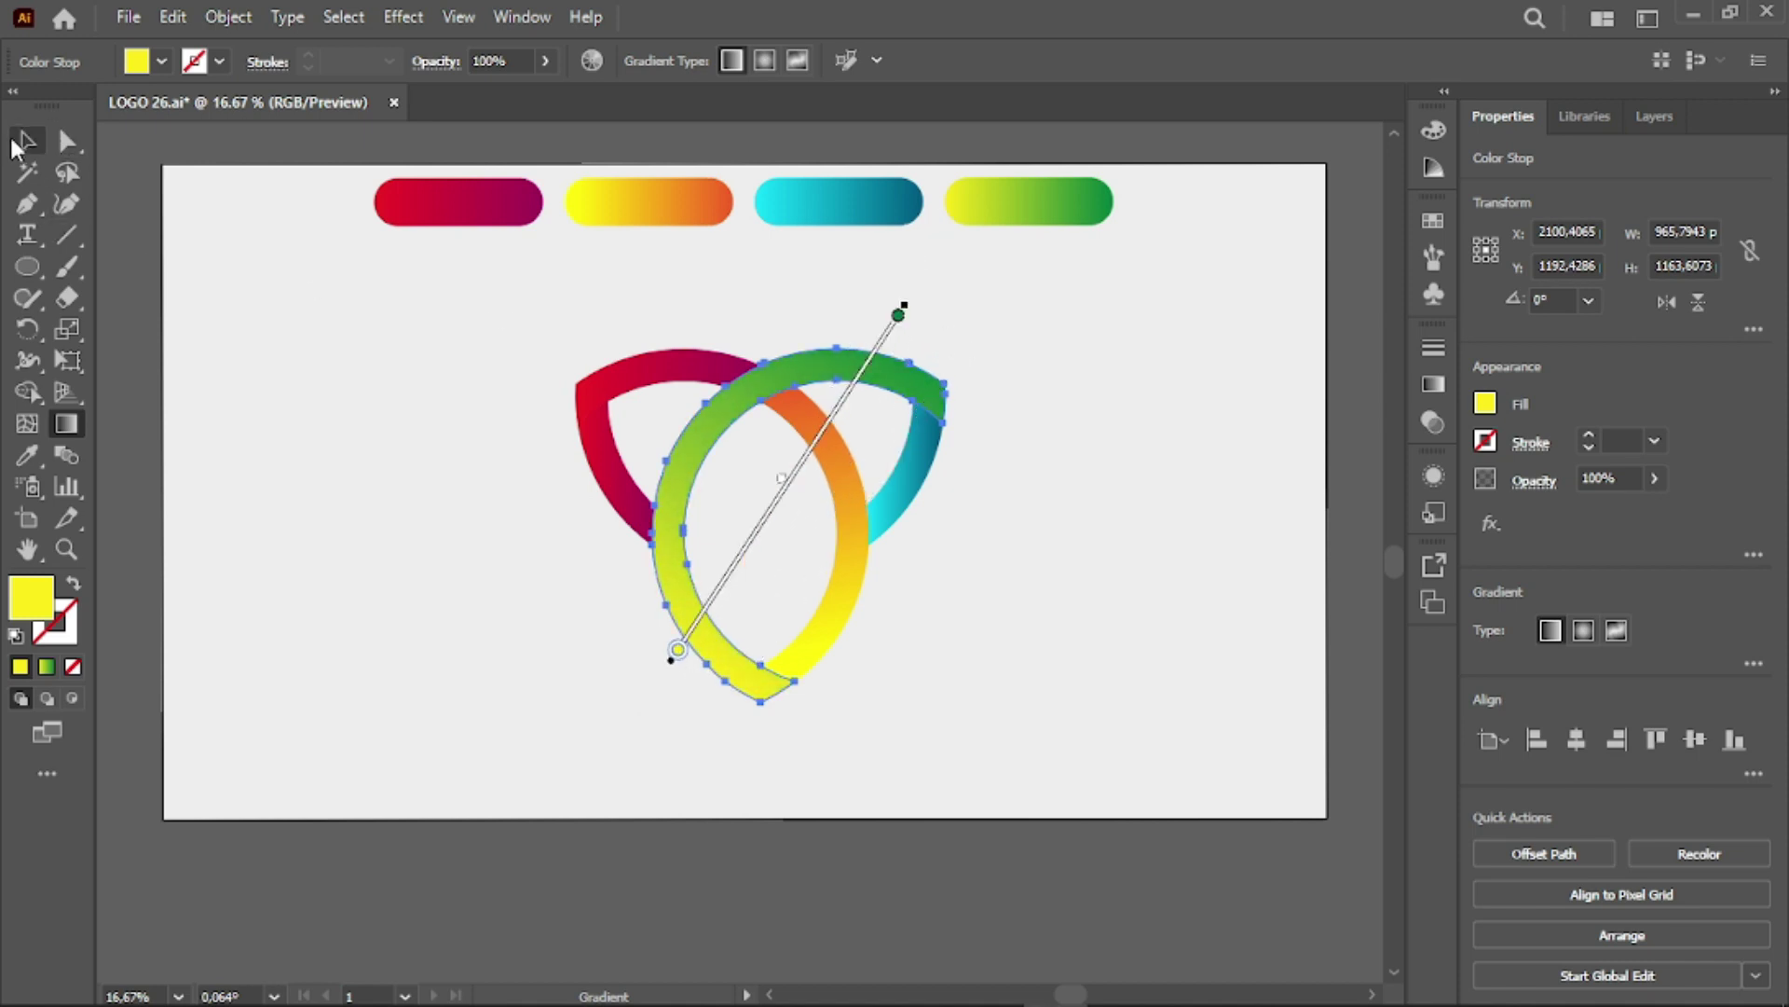
pyautogui.press('v')
pyautogui.click(917, 591)
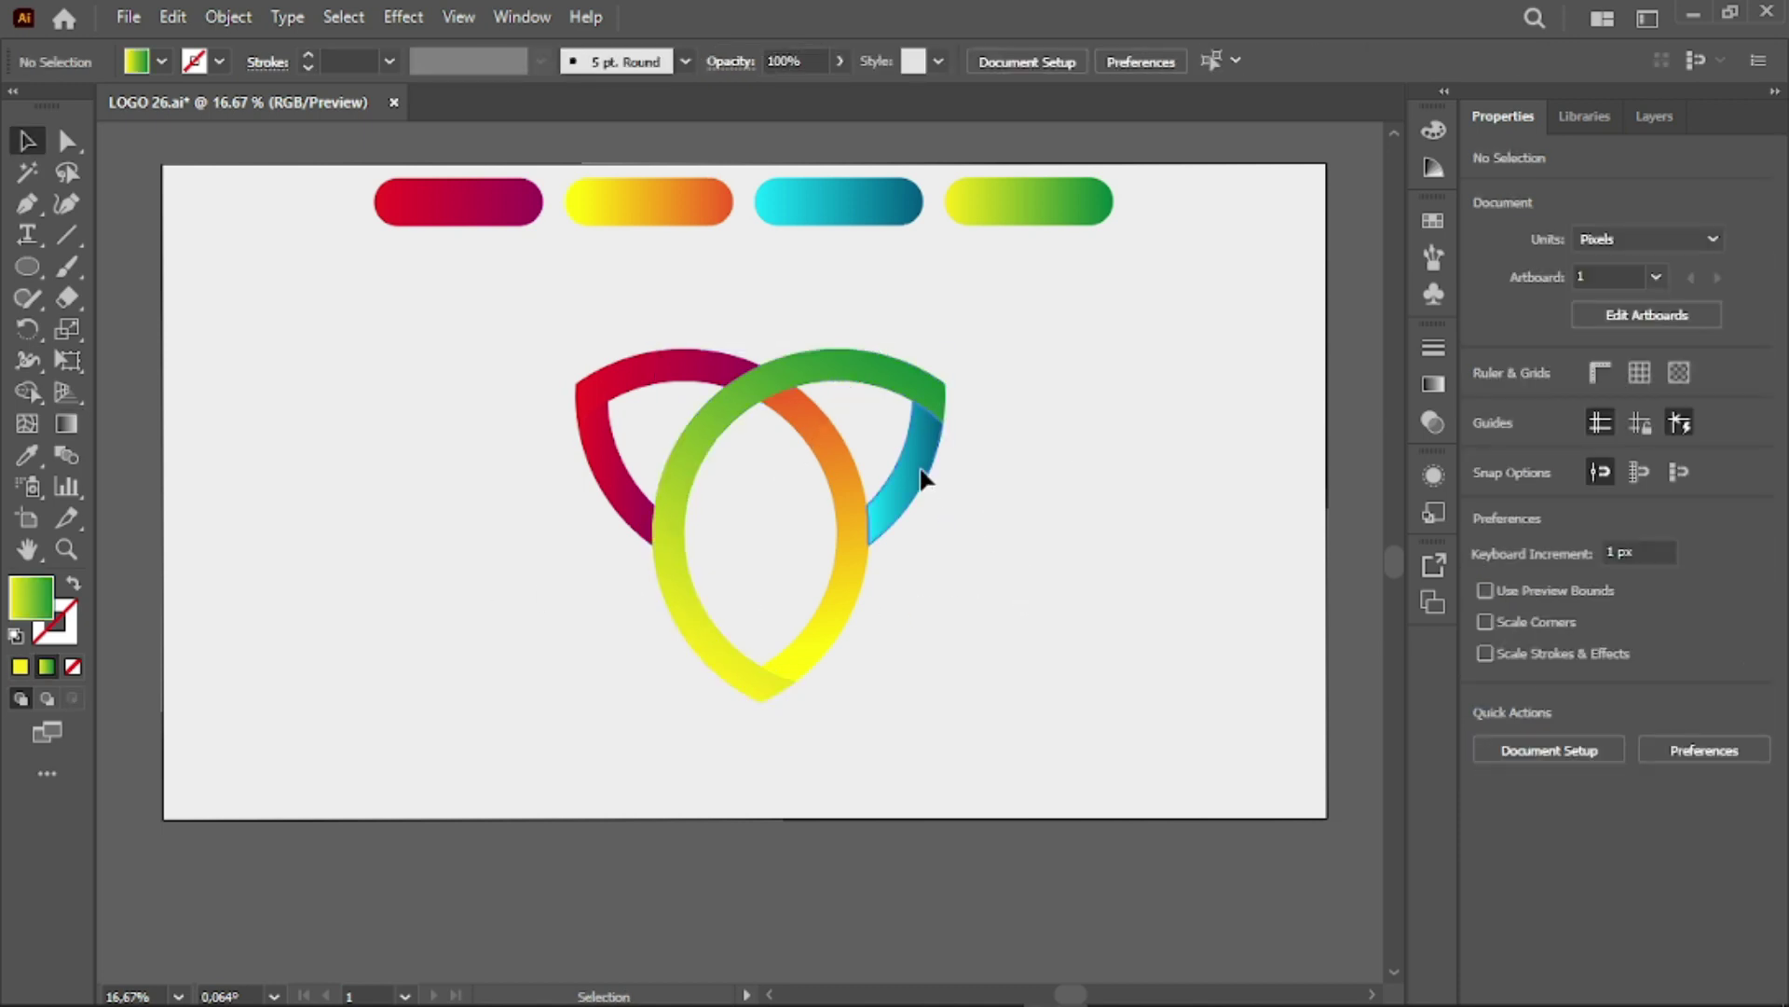
# Redirect the cyan arc's gradient bottom-left to top-right so cyan fills its lower part
pyautogui.click(927, 479)
pyautogui.click(66, 424)
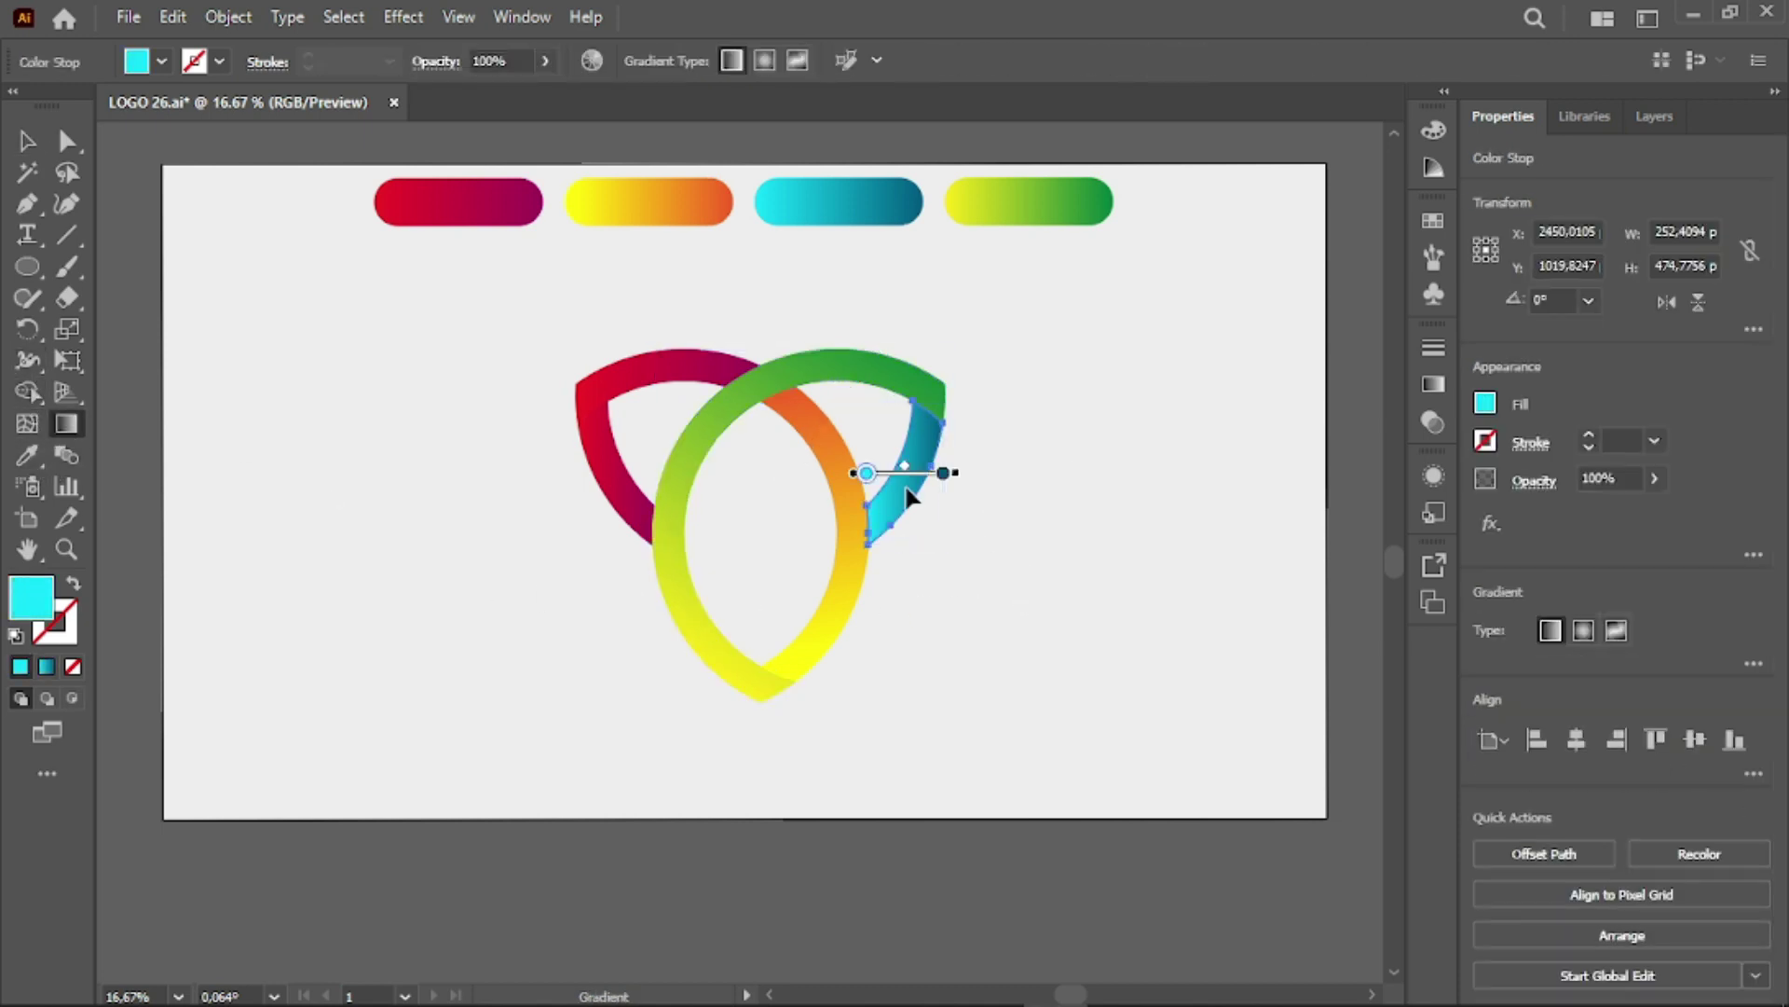
pyautogui.moveTo(872, 531); pyautogui.dragTo(934, 412)
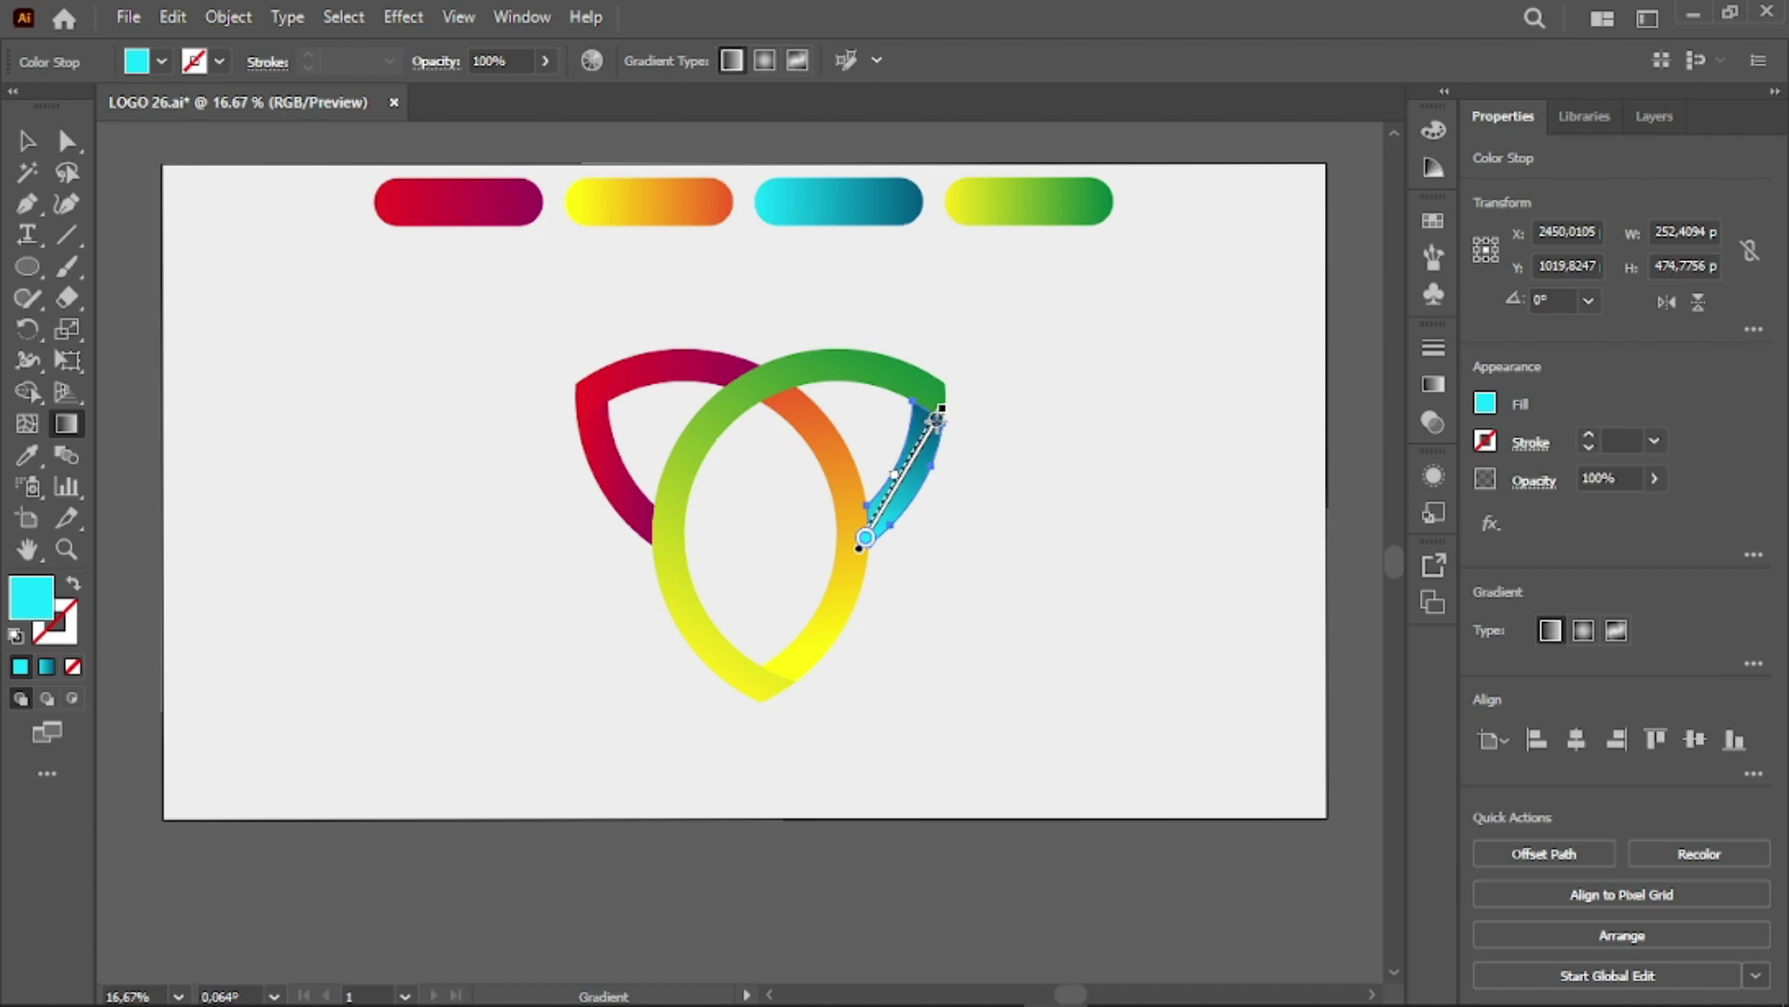
pyautogui.scroll(4, 937, 415)
pyautogui.moveTo(851, 619); pyautogui.dragTo(927, 351)
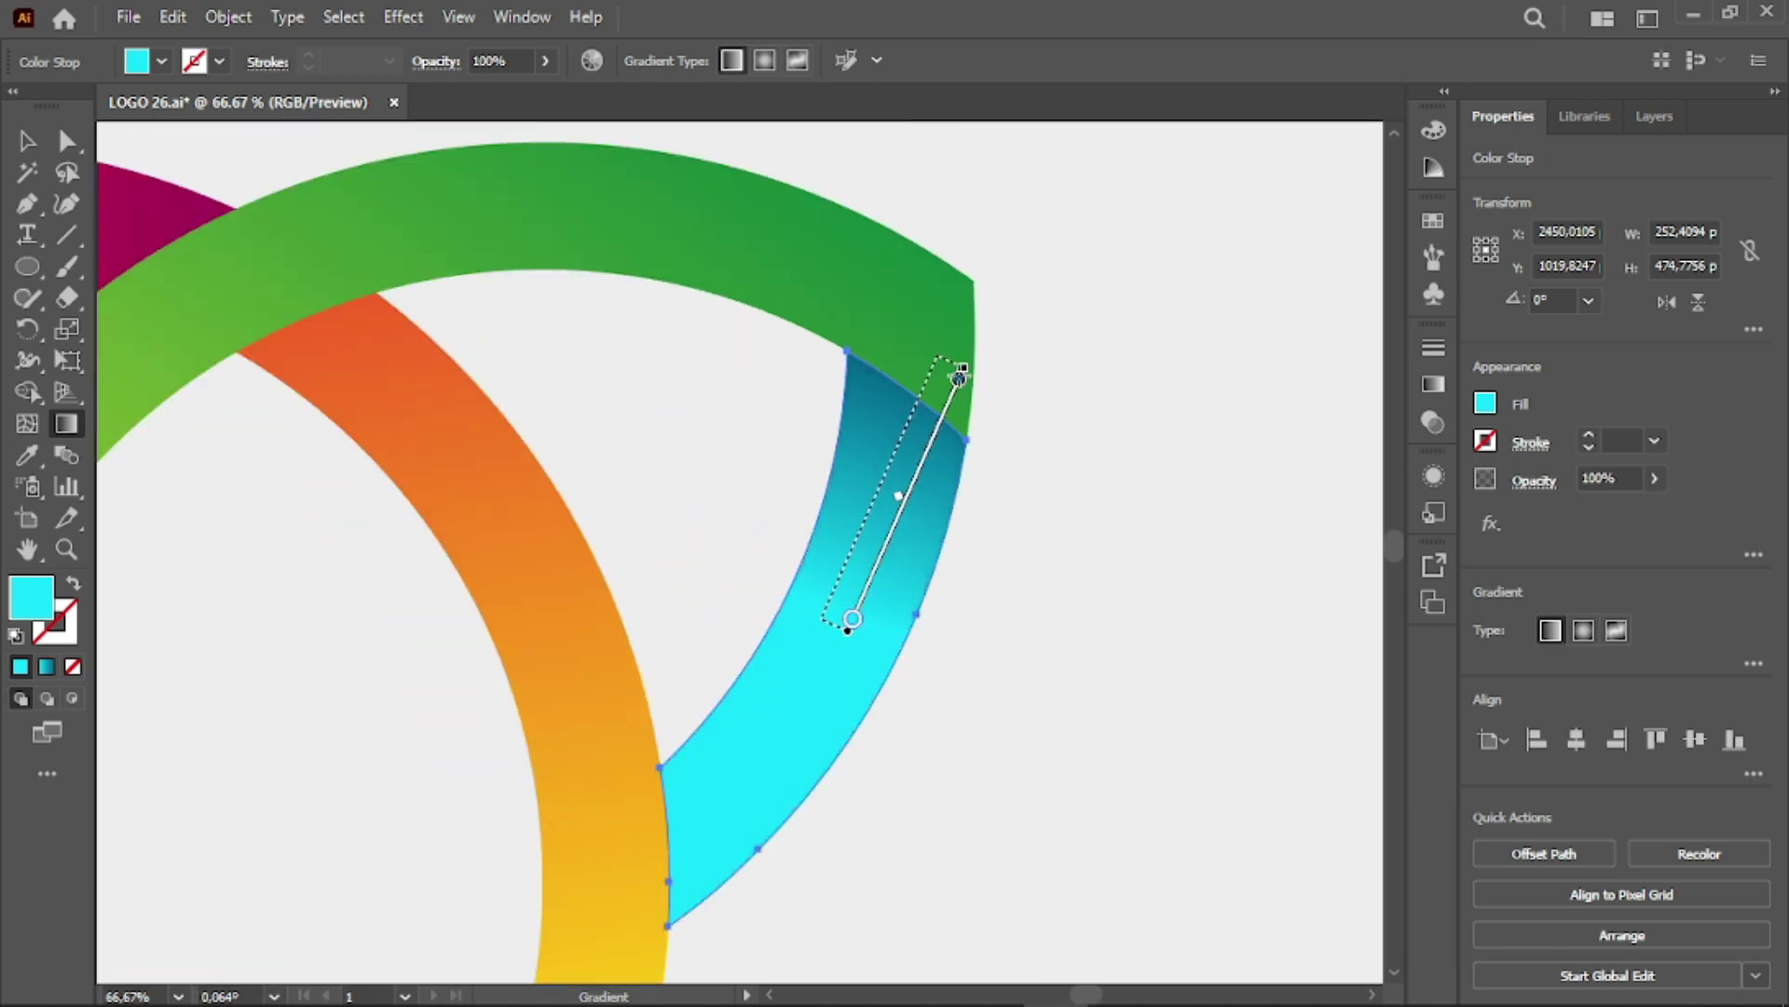
pyautogui.press('v')
pyautogui.click(1032, 550)
pyautogui.scroll(-2, 1021, 557)
pyautogui.moveTo(738, 617)
pyautogui.mouseDown()
pyautogui.moveTo(874, 510)
pyautogui.moveTo(917, 507)
pyautogui.mouseUp()
# Redraw the red top arc's gradient along its length
pyautogui.click(577, 279)
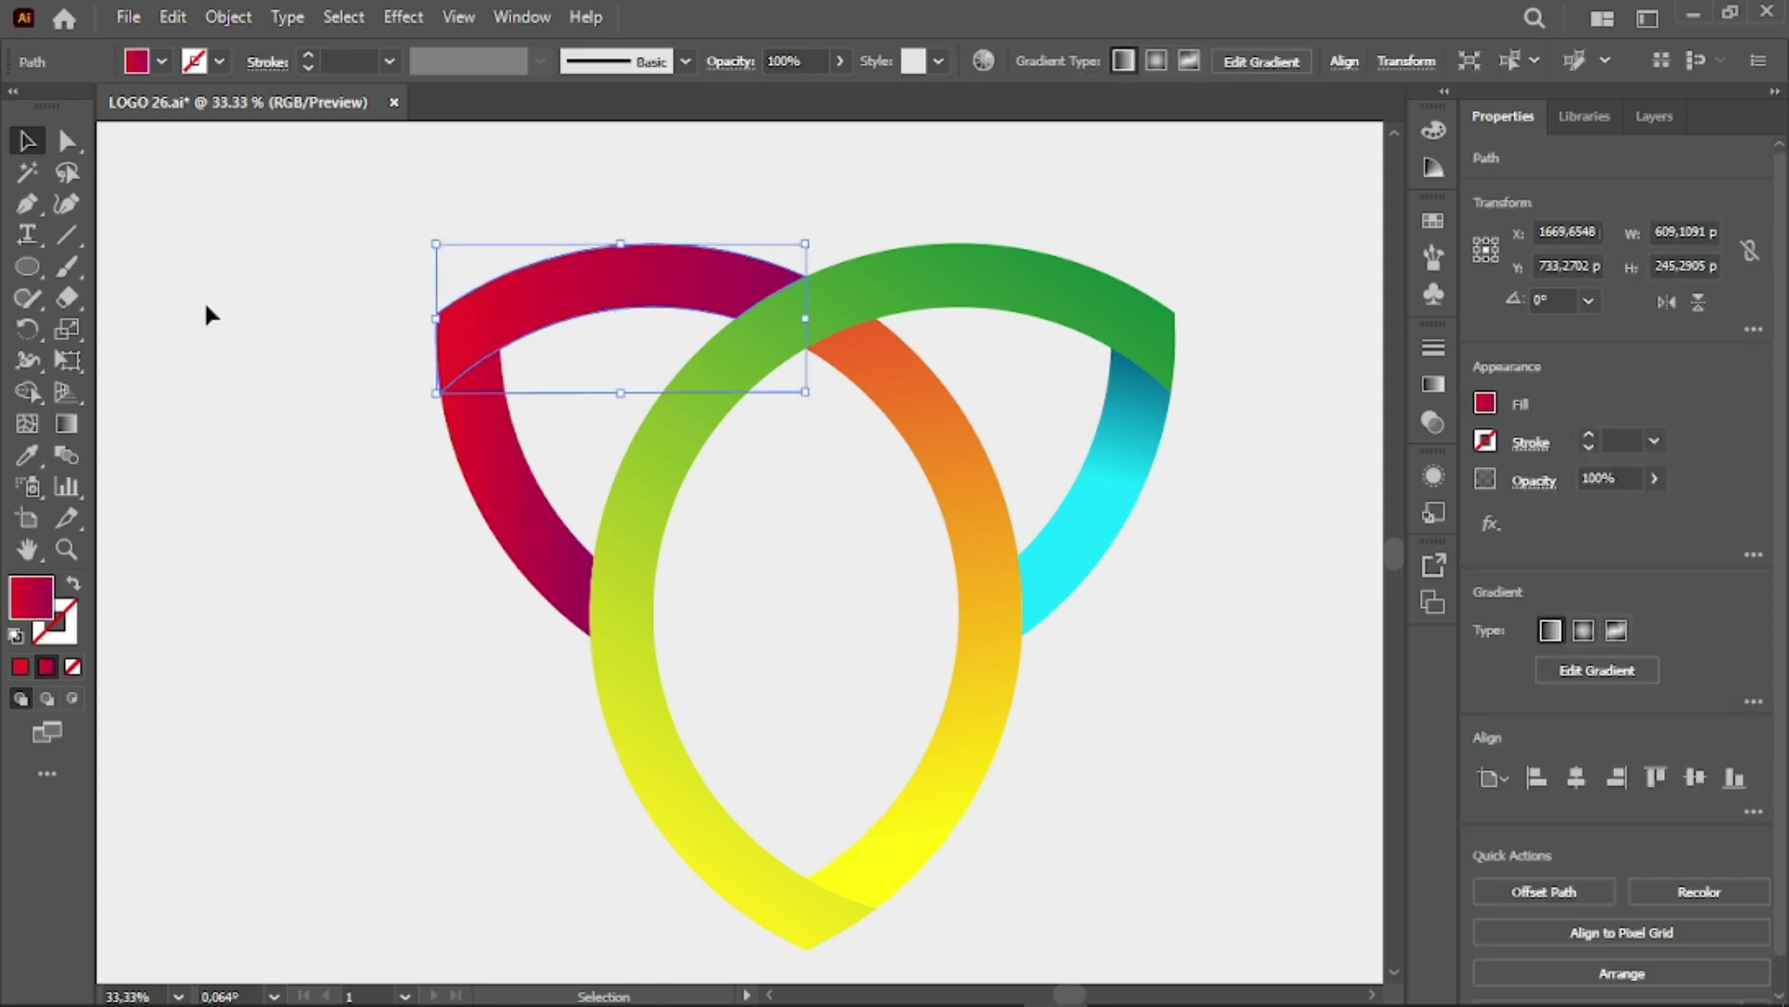
pyautogui.click(65, 427)
pyautogui.moveTo(321, 369); pyautogui.dragTo(902, 230)
pyautogui.moveTo(411, 347)
pyautogui.mouseDown()
pyautogui.moveTo(893, 232)
pyautogui.moveTo(862, 233)
pyautogui.mouseUp()
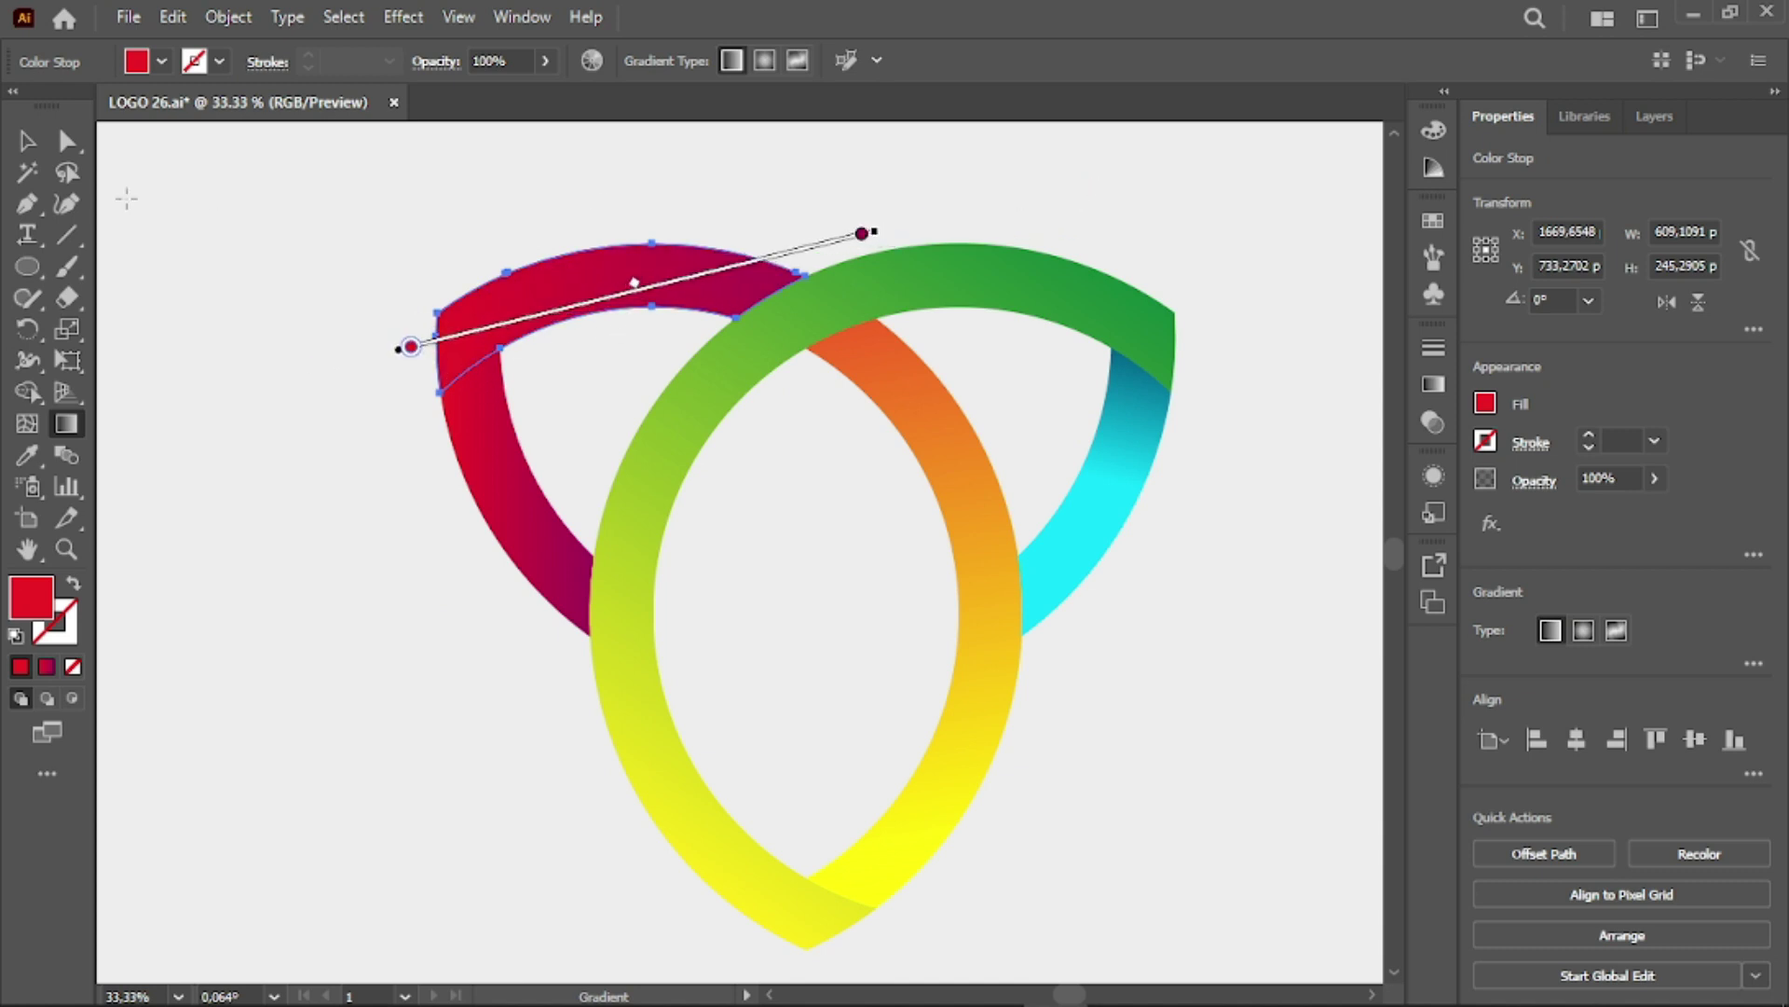
pyautogui.press('v')
# Run the left red arc's gradient from its middle up to its top corner
pyautogui.click(531, 499)
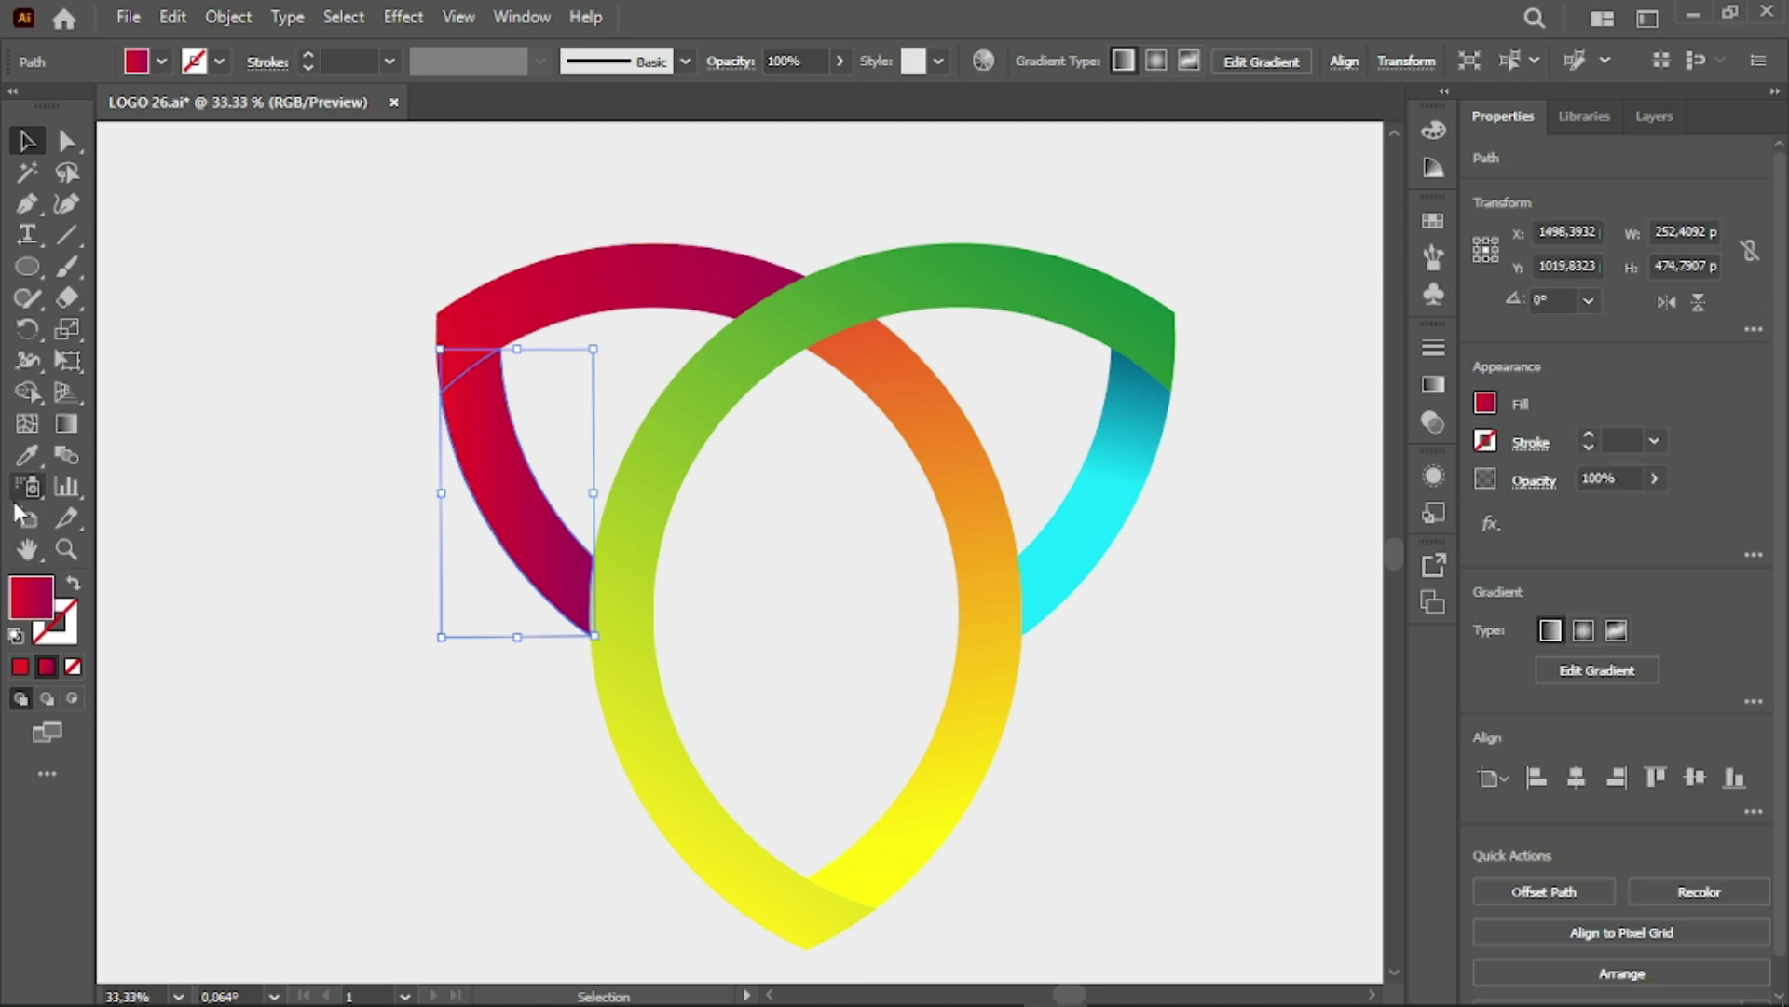
pyautogui.click(66, 423)
pyautogui.moveTo(447, 331); pyautogui.dragTo(529, 522)
pyautogui.moveTo(477, 445); pyautogui.dragTo(455, 348)
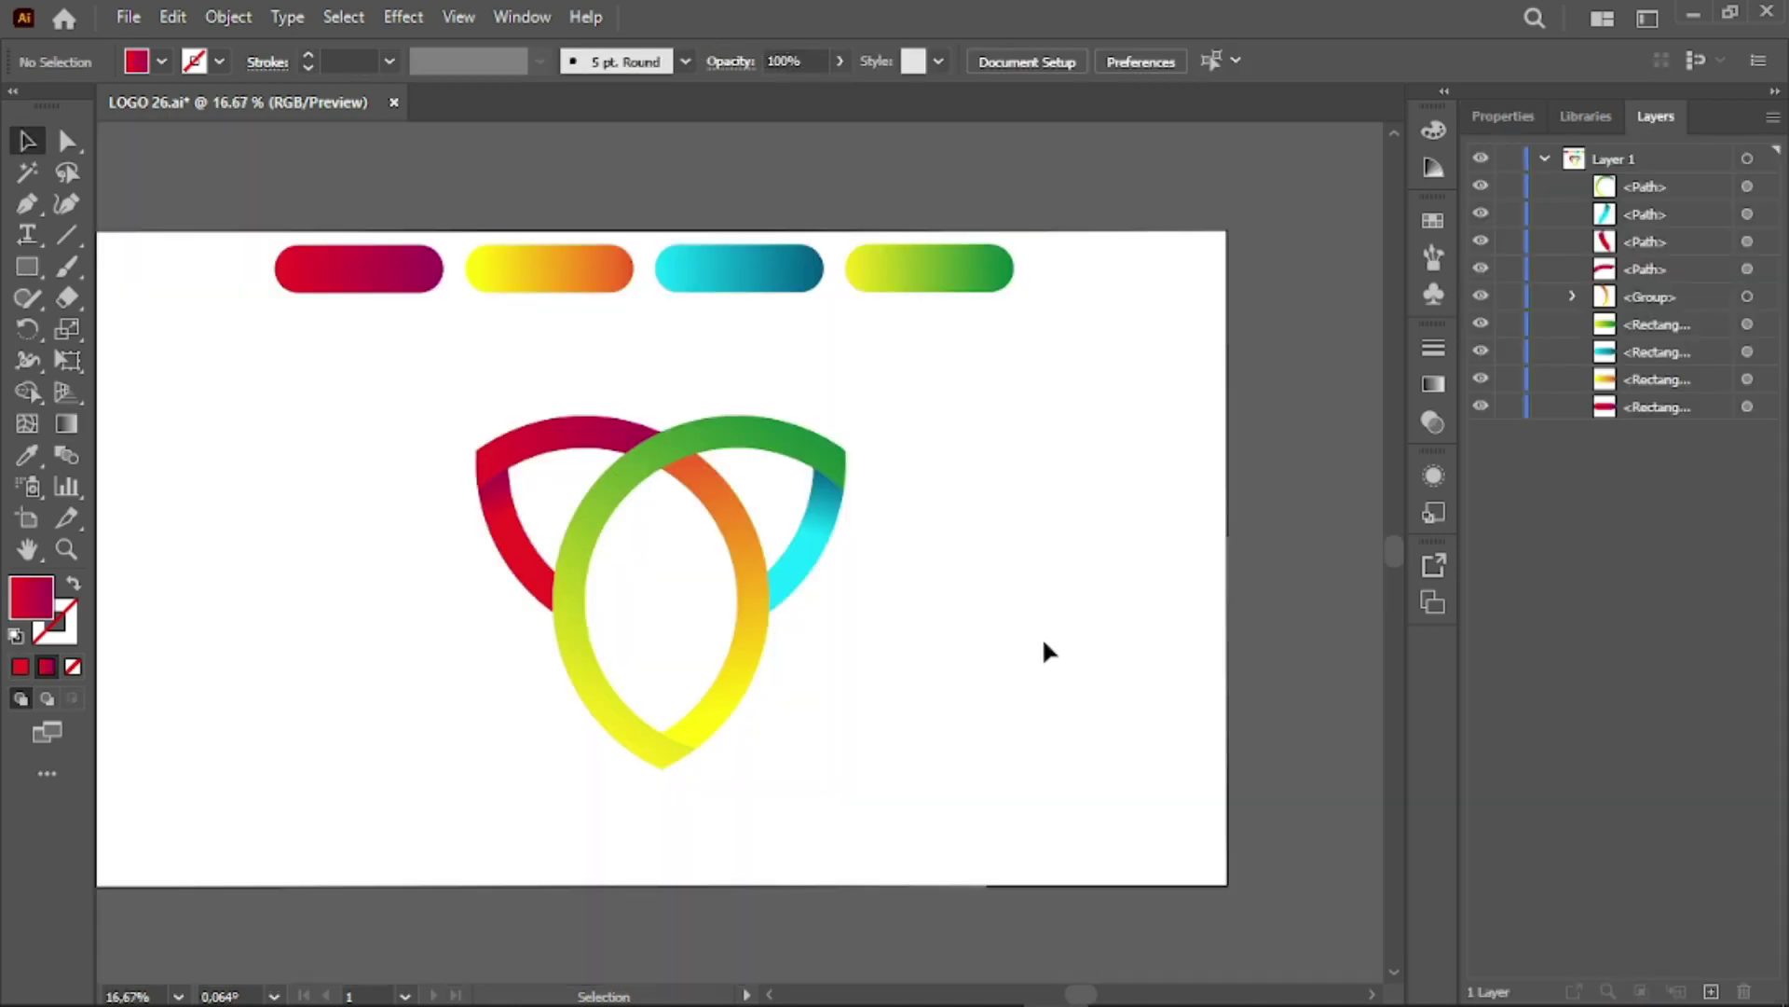
# Draw a rectangle covering the whole artboard and send it behind all other artwork
pyautogui.click(26, 268)
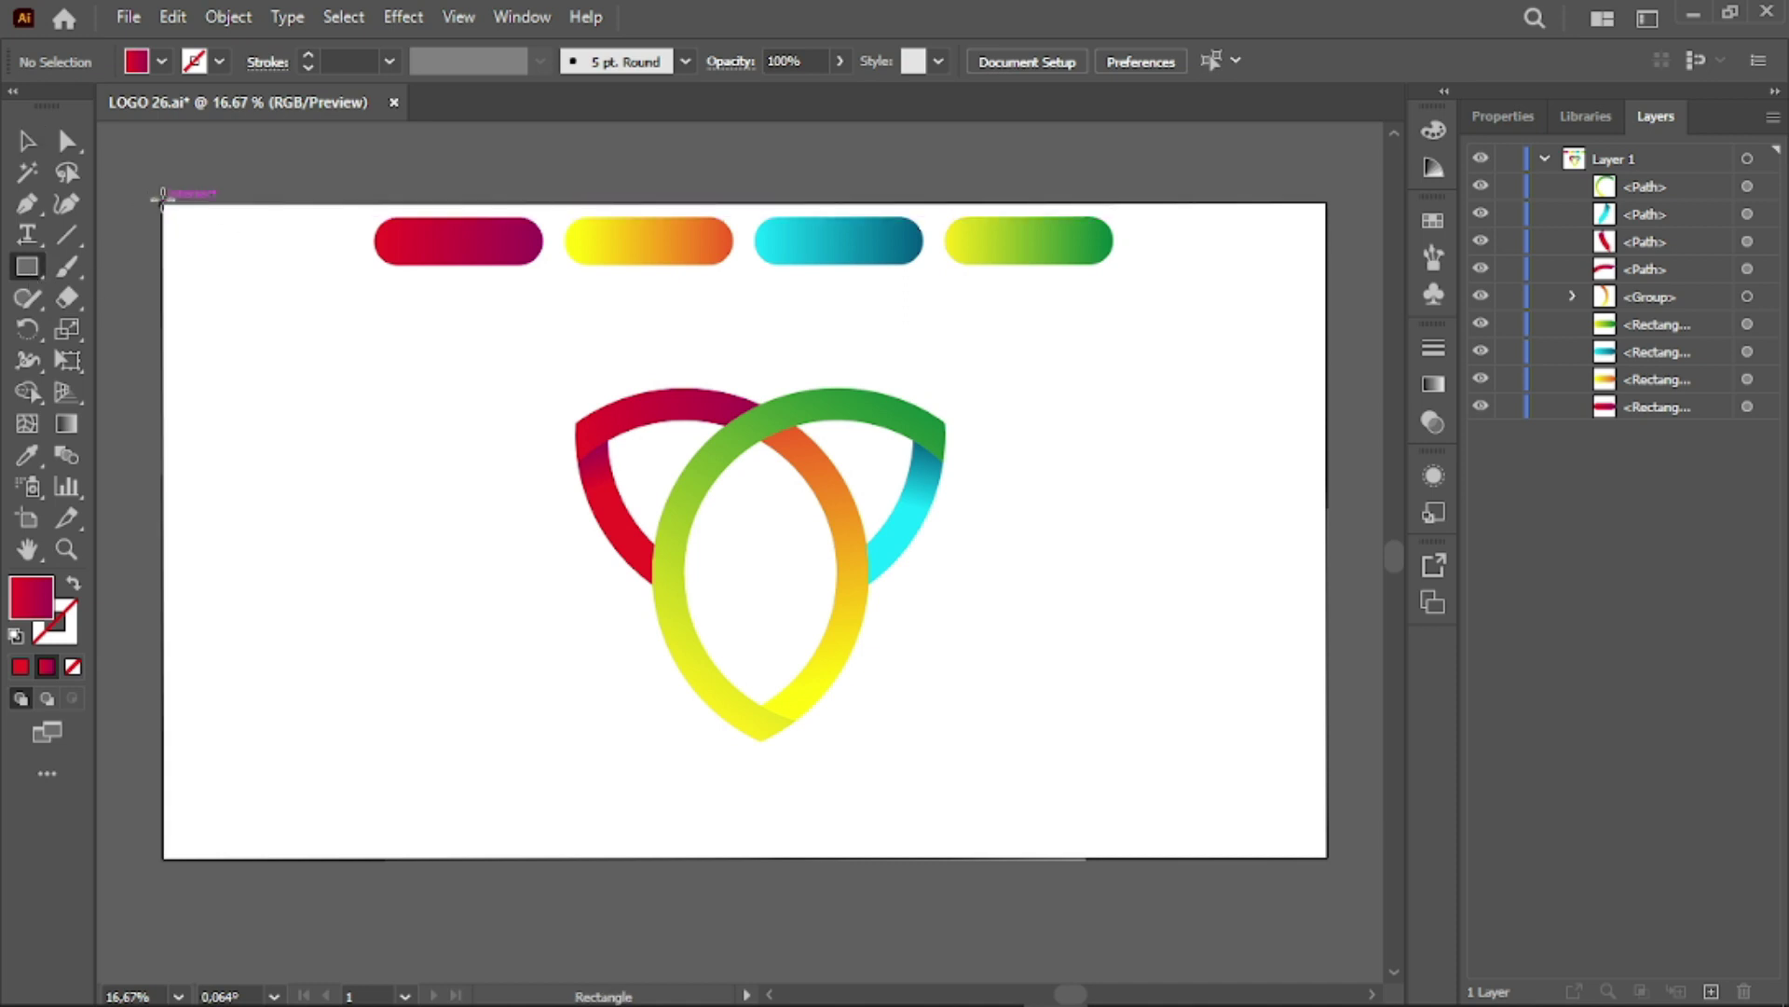
pyautogui.moveTo(162, 204); pyautogui.dragTo(1326, 864)
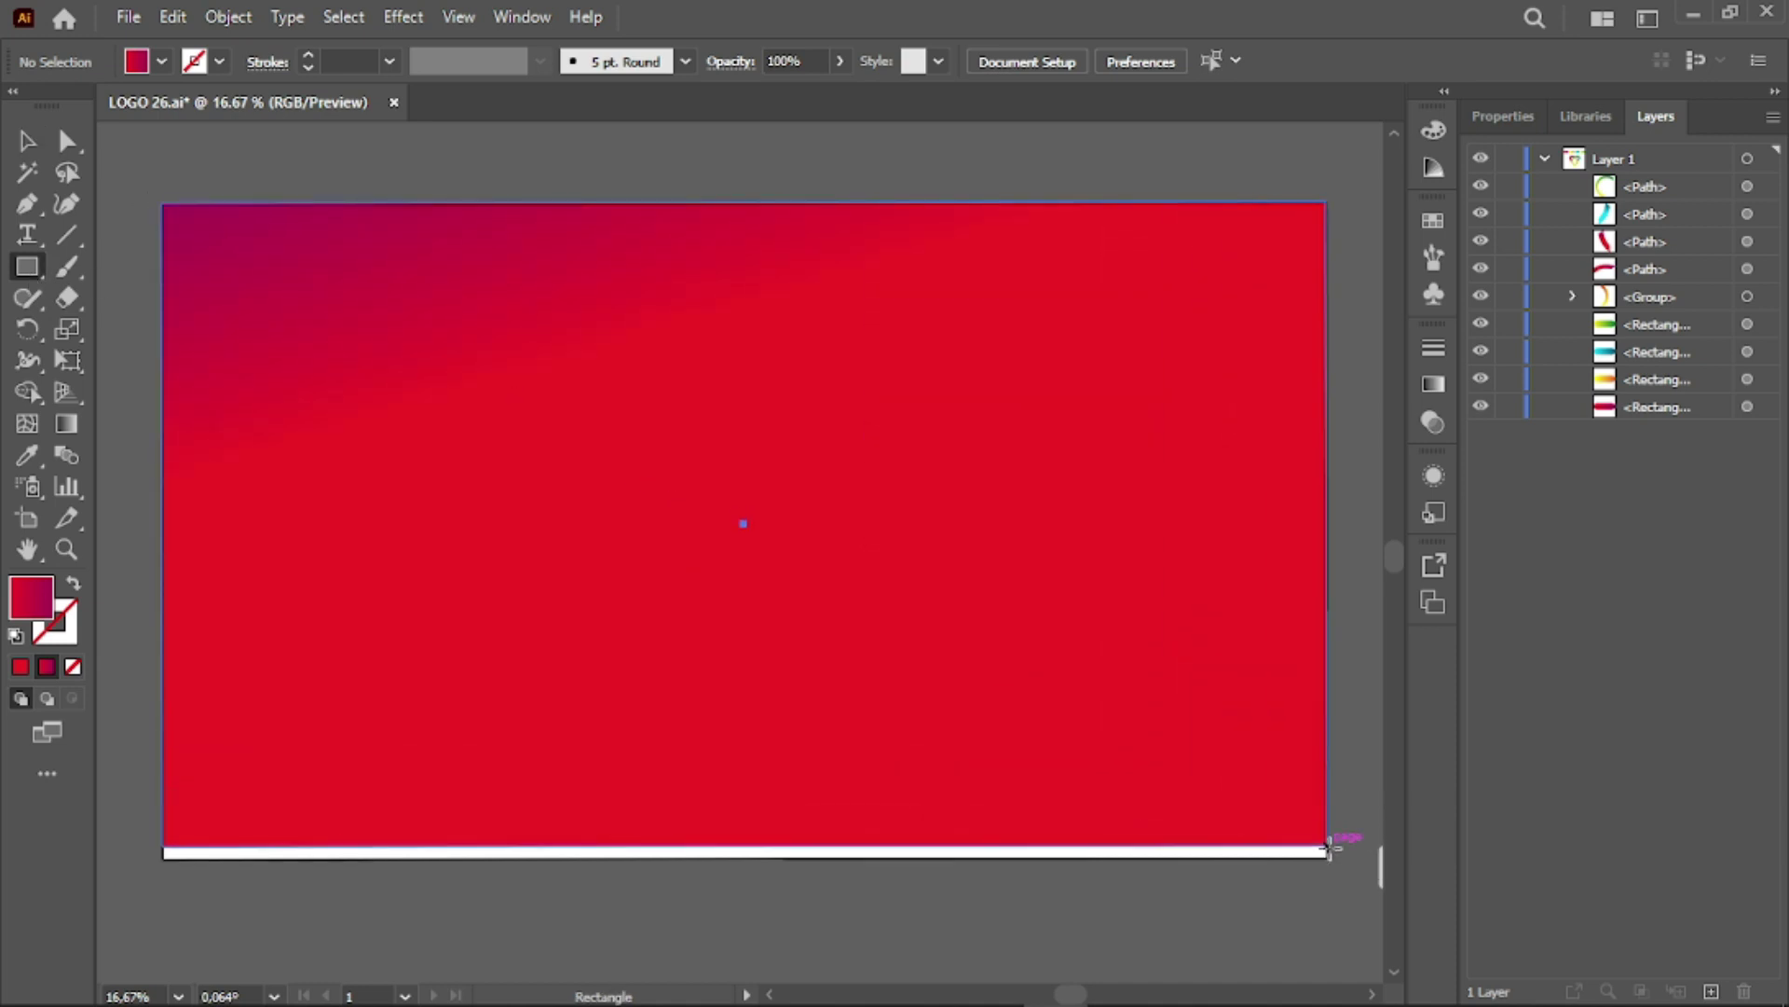
pyautogui.press('v')
pyautogui.rightClick(695, 559)
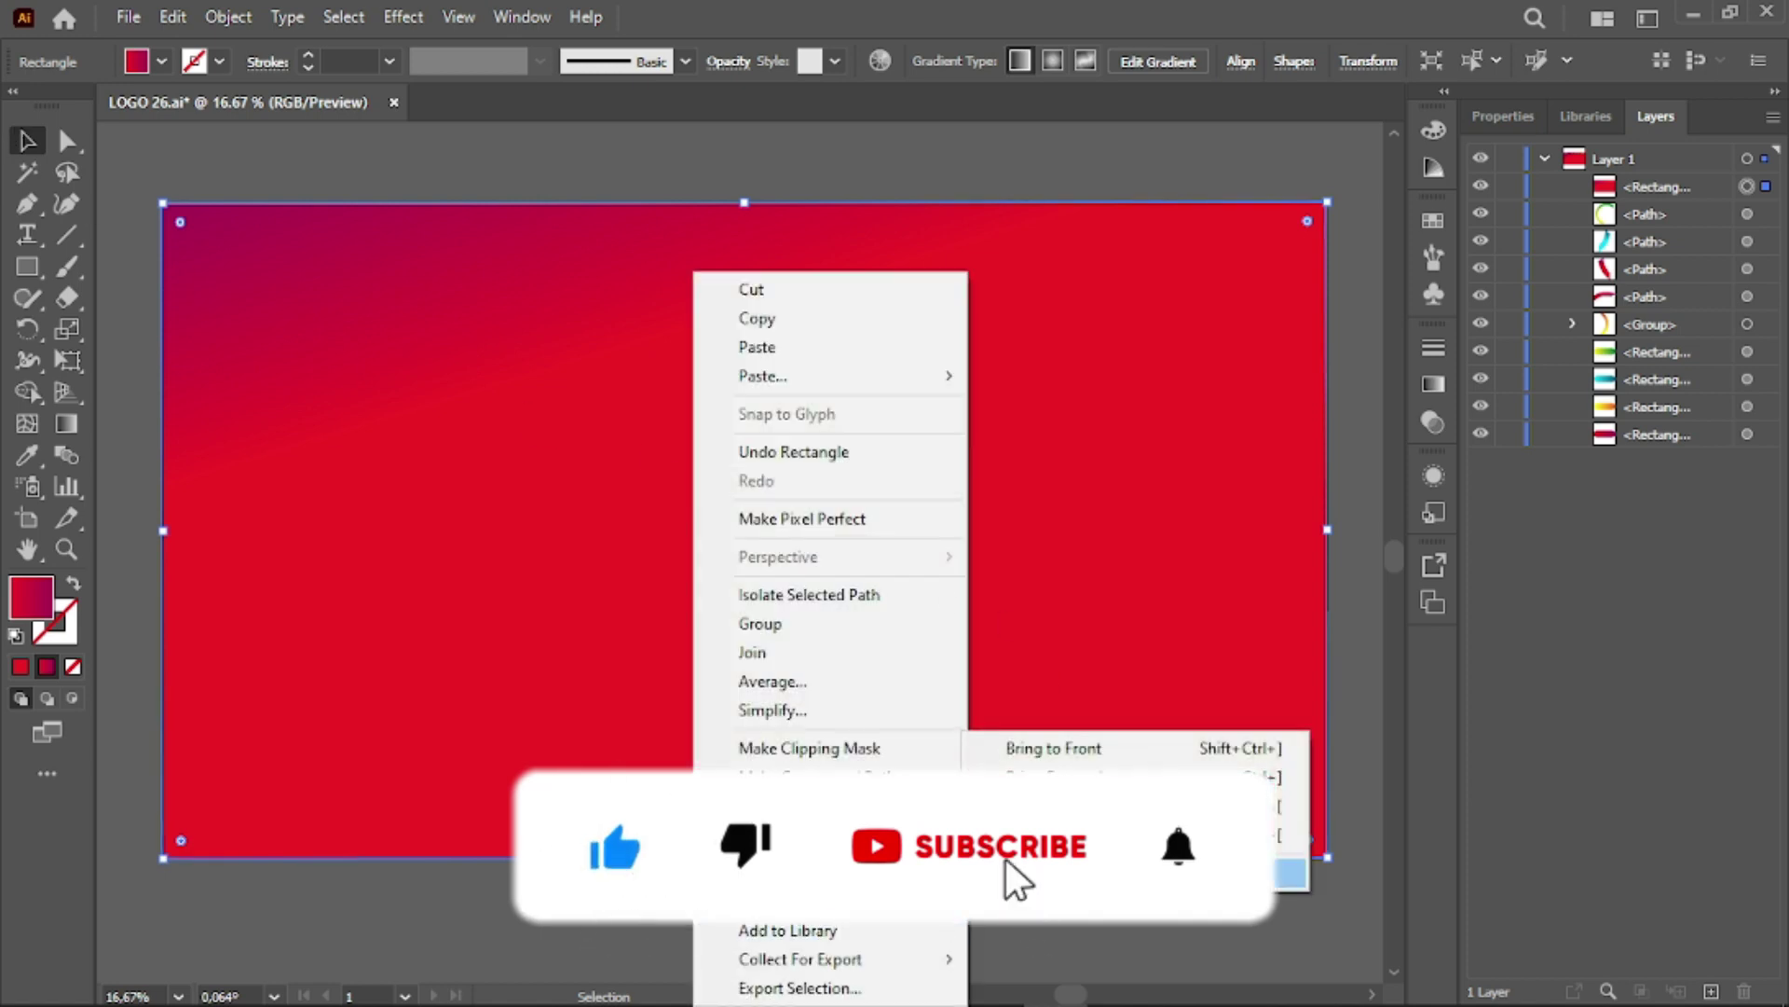
pyautogui.click(1279, 857)
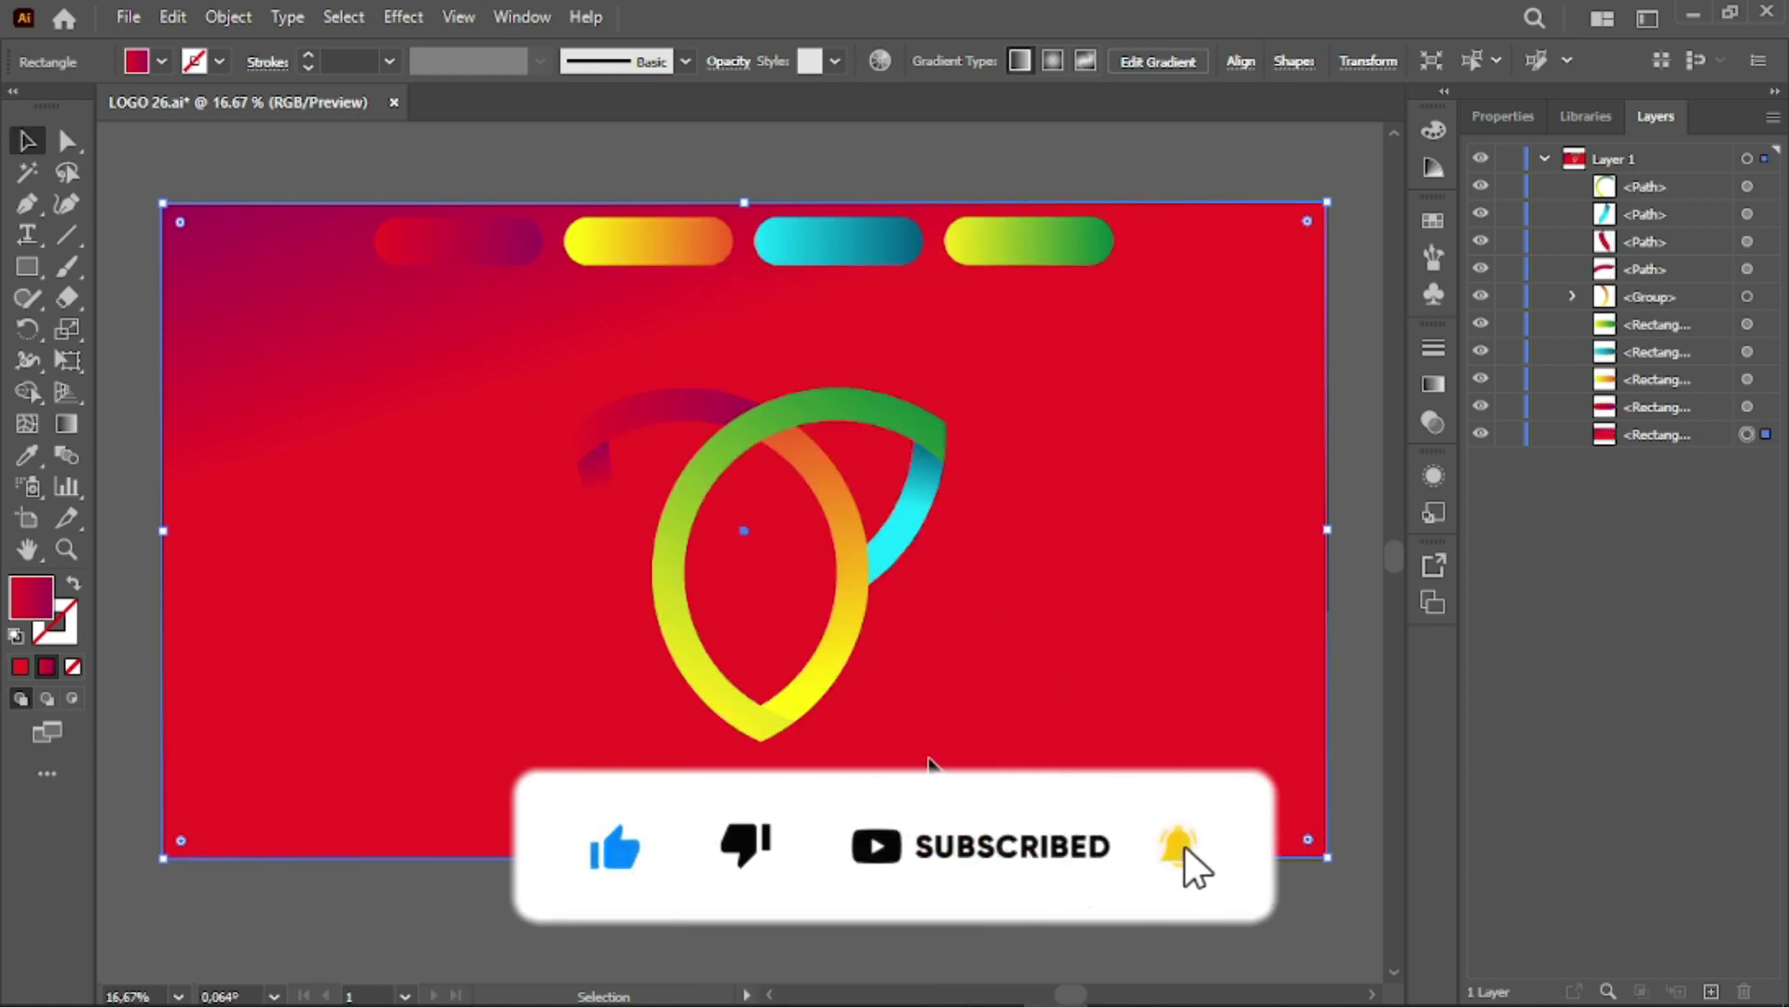
pyautogui.click(287, 183)
pyautogui.click(392, 462)
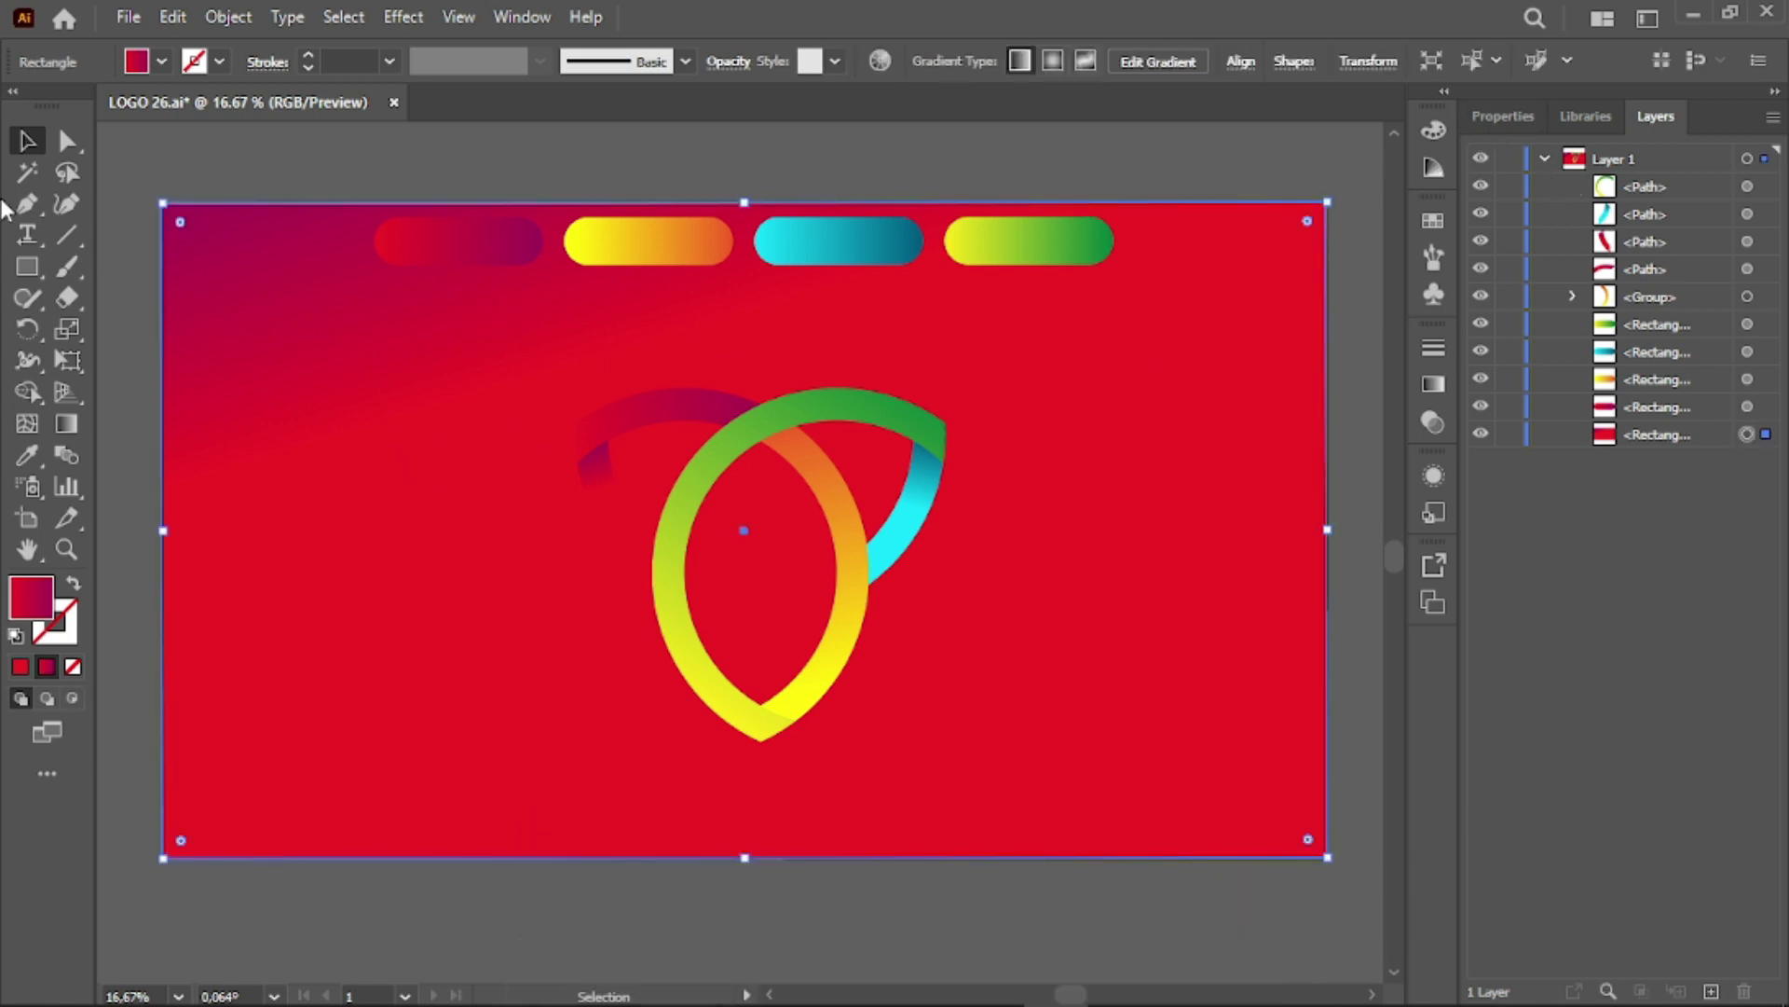
pyautogui.click(65, 435)
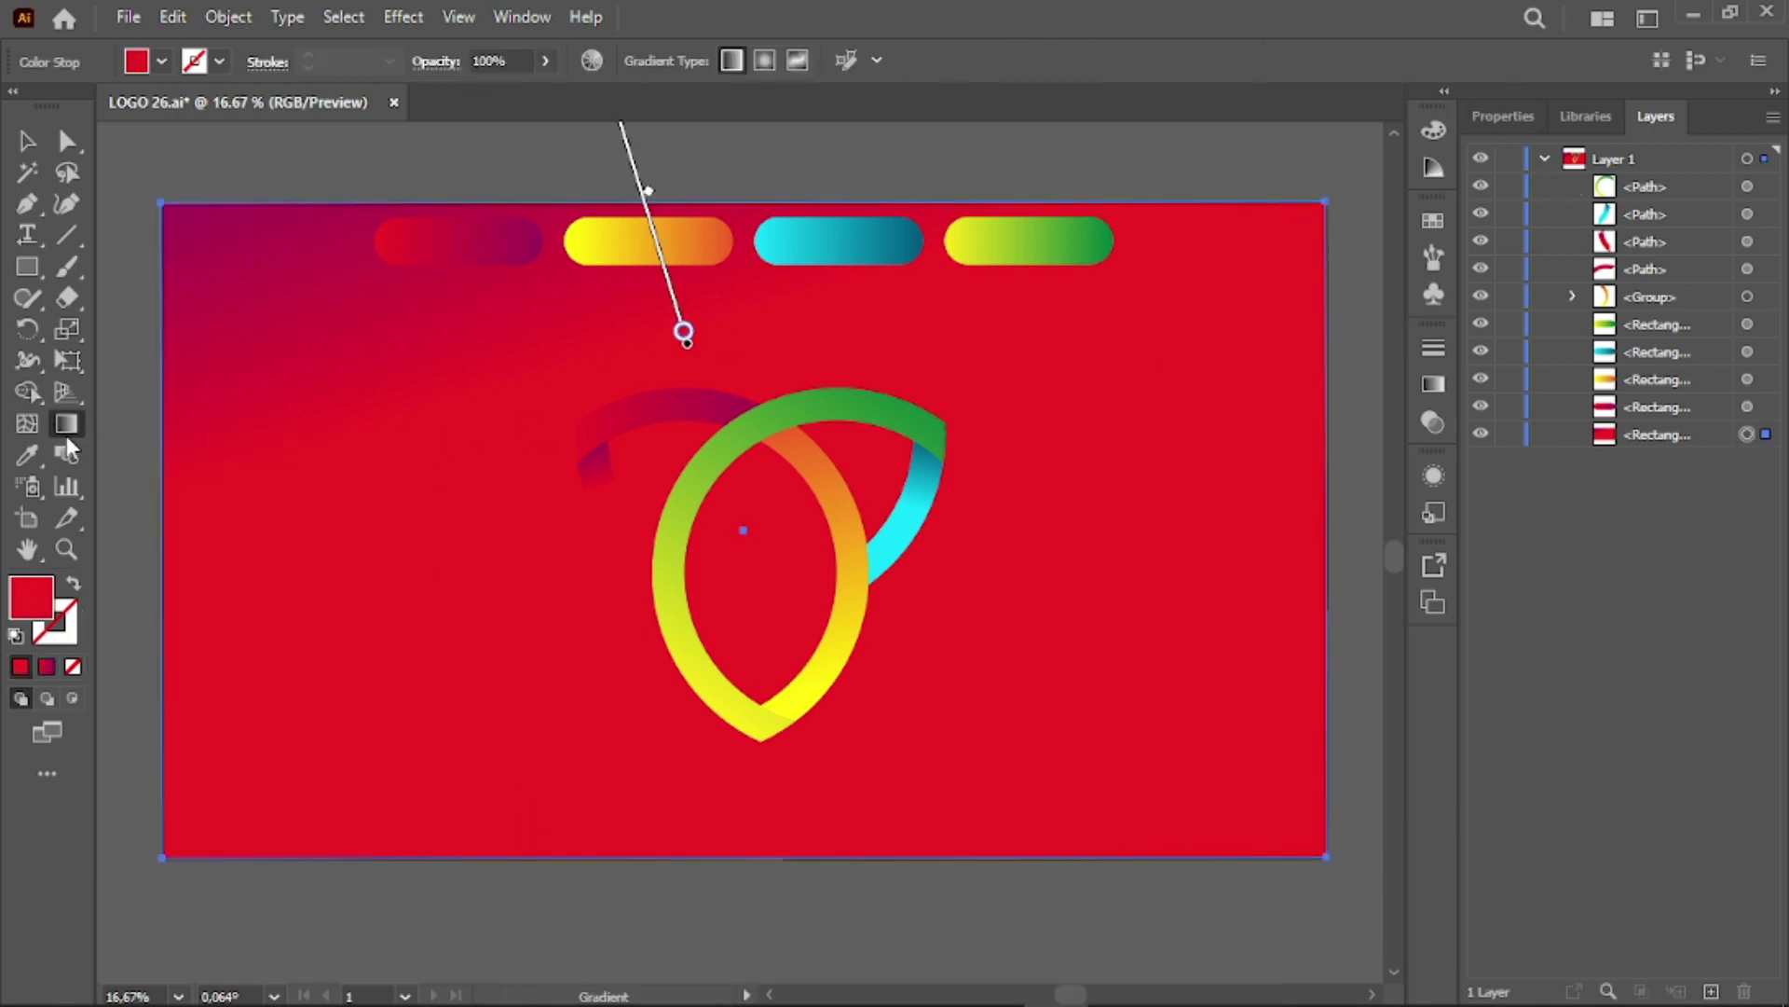
# Make the background gradient radial with a light grey centre stop
pyautogui.click(26, 139)
pyautogui.click(1502, 116)
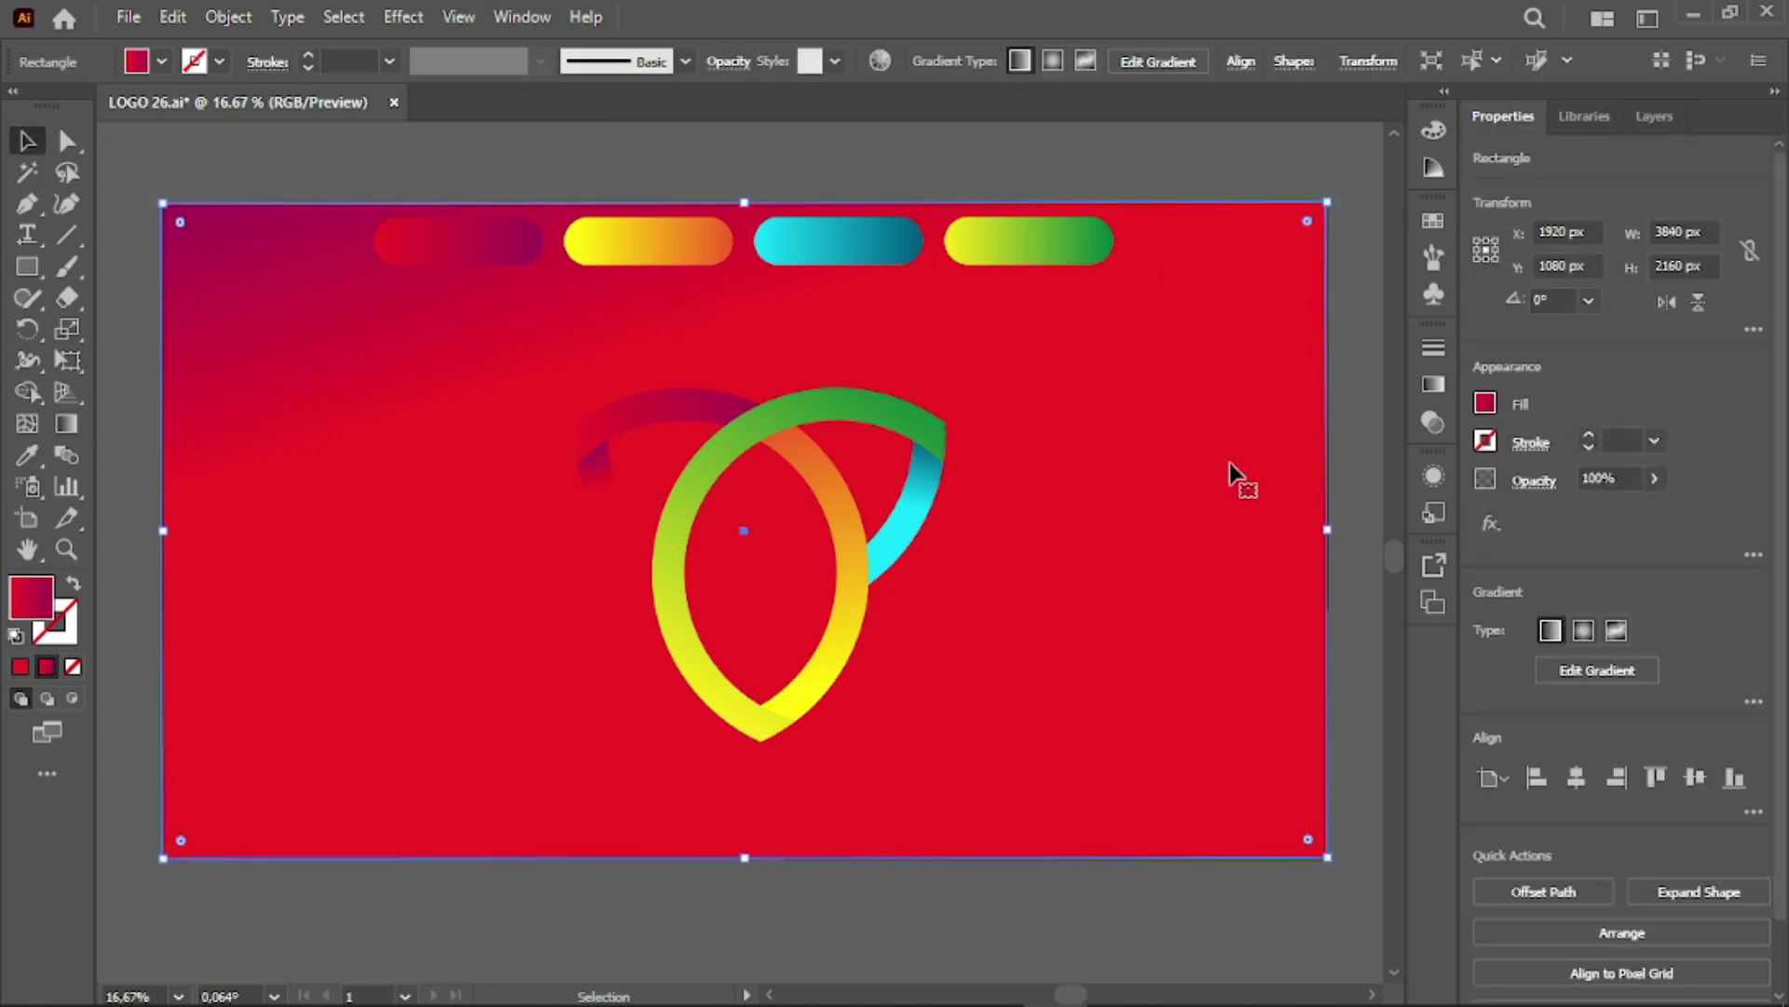
pyautogui.click(1585, 636)
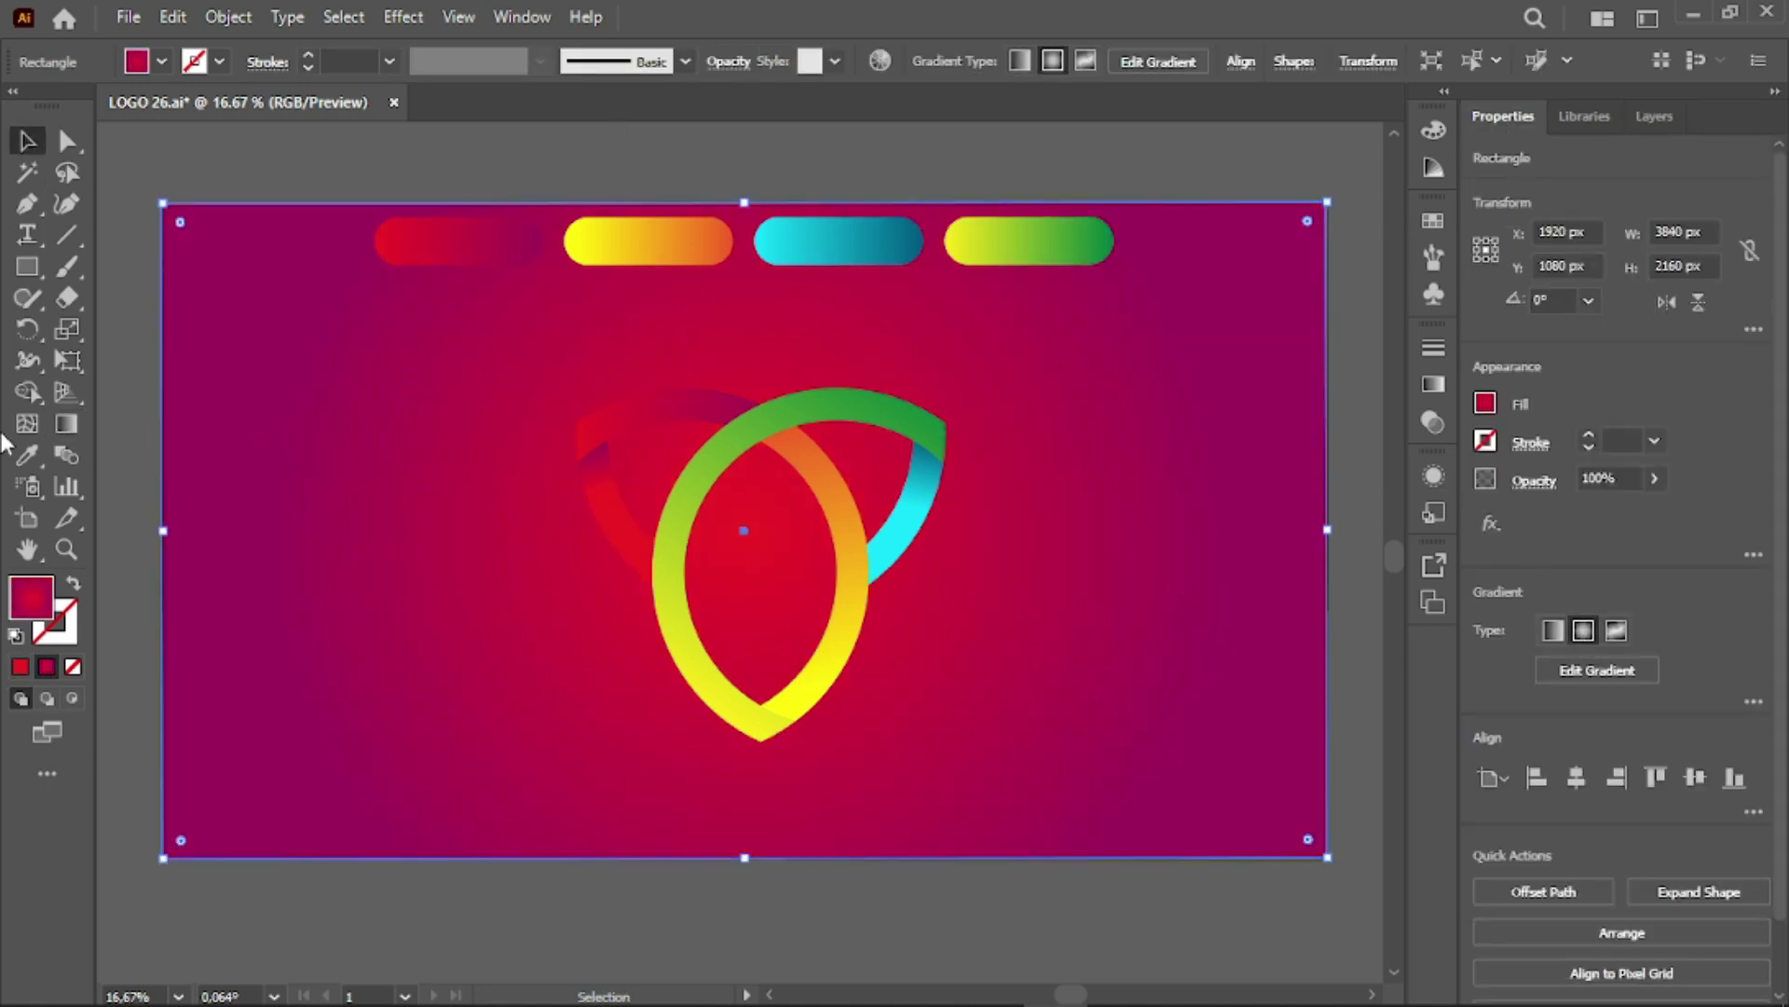
pyautogui.click(65, 424)
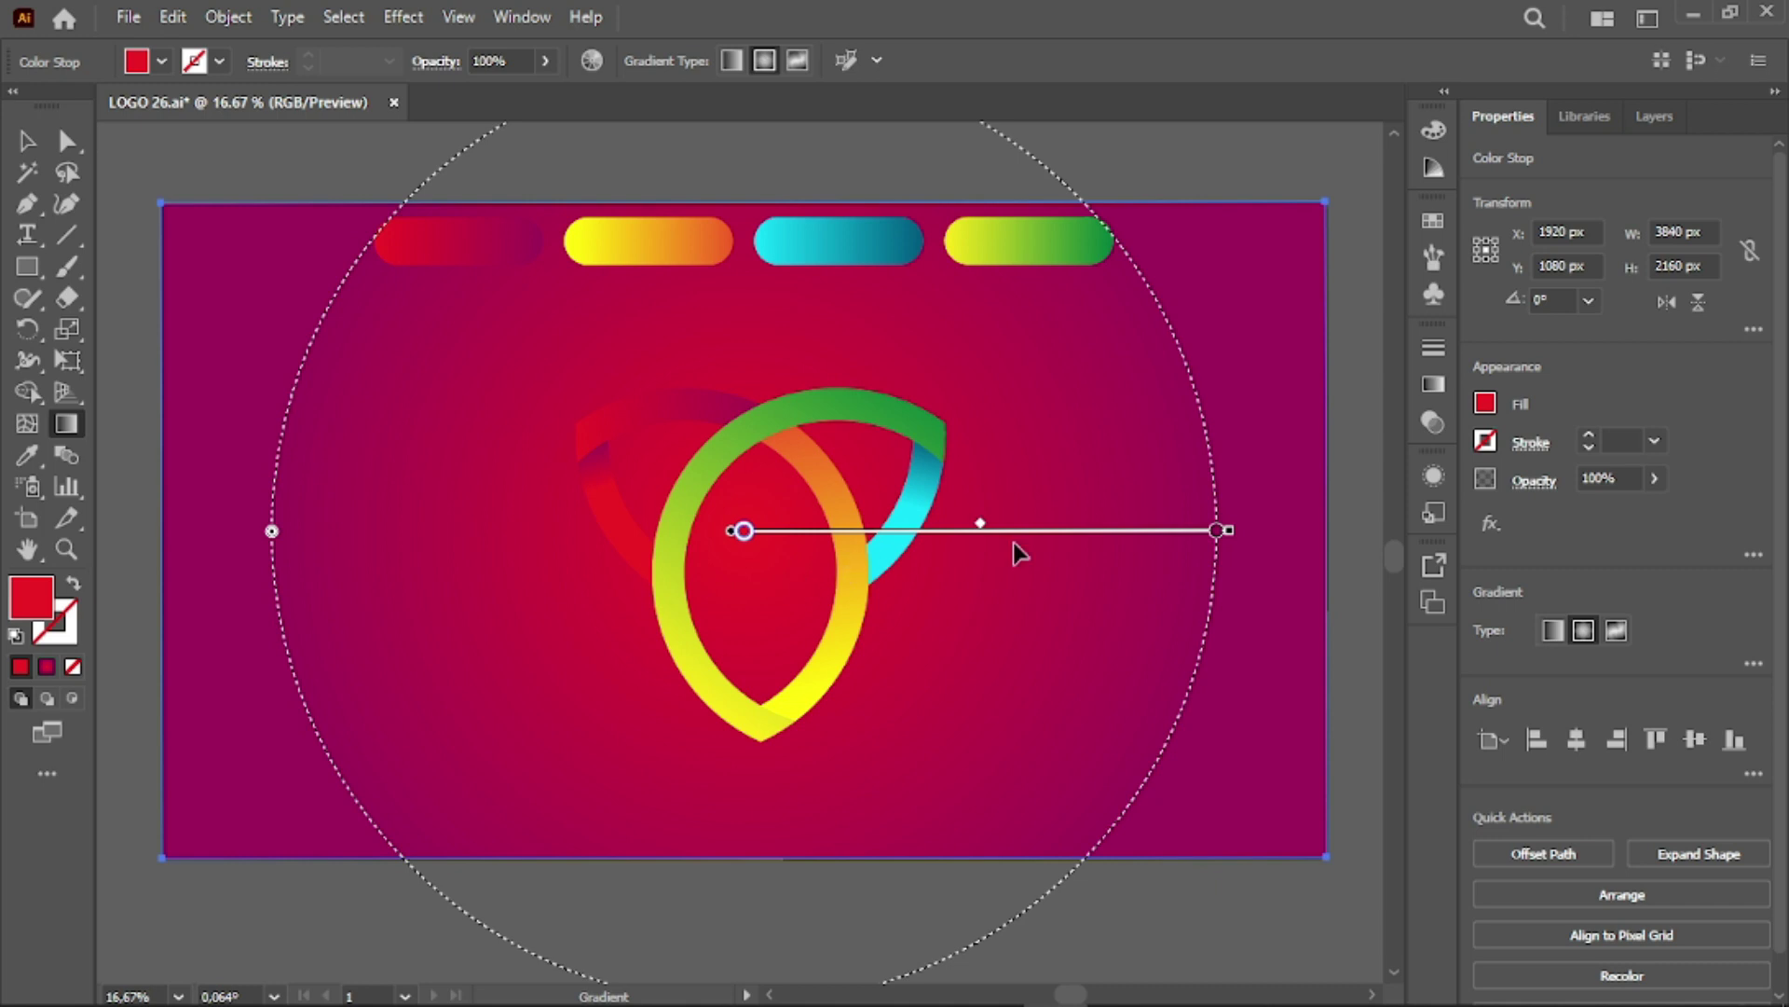
pyautogui.doubleClick(1217, 530)
pyautogui.click(1362, 572)
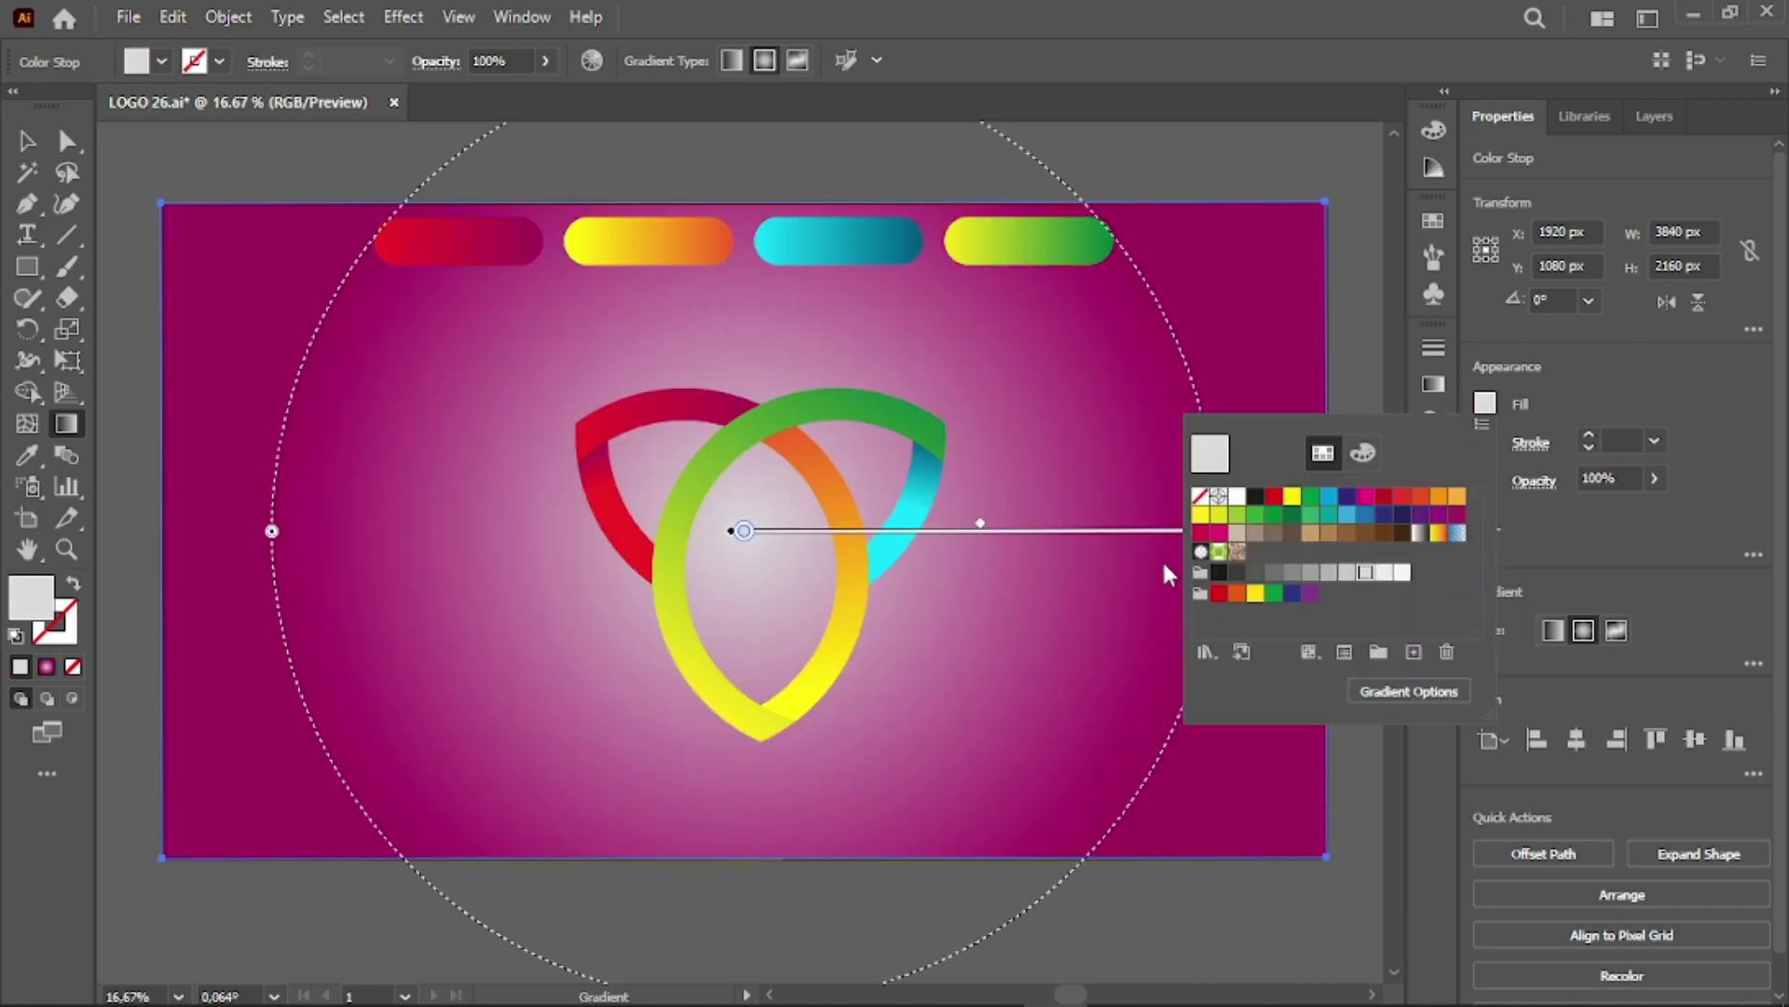
pyautogui.click(1295, 303)
# Set the gradient's outer stop to a darker grey
pyautogui.click(1218, 531)
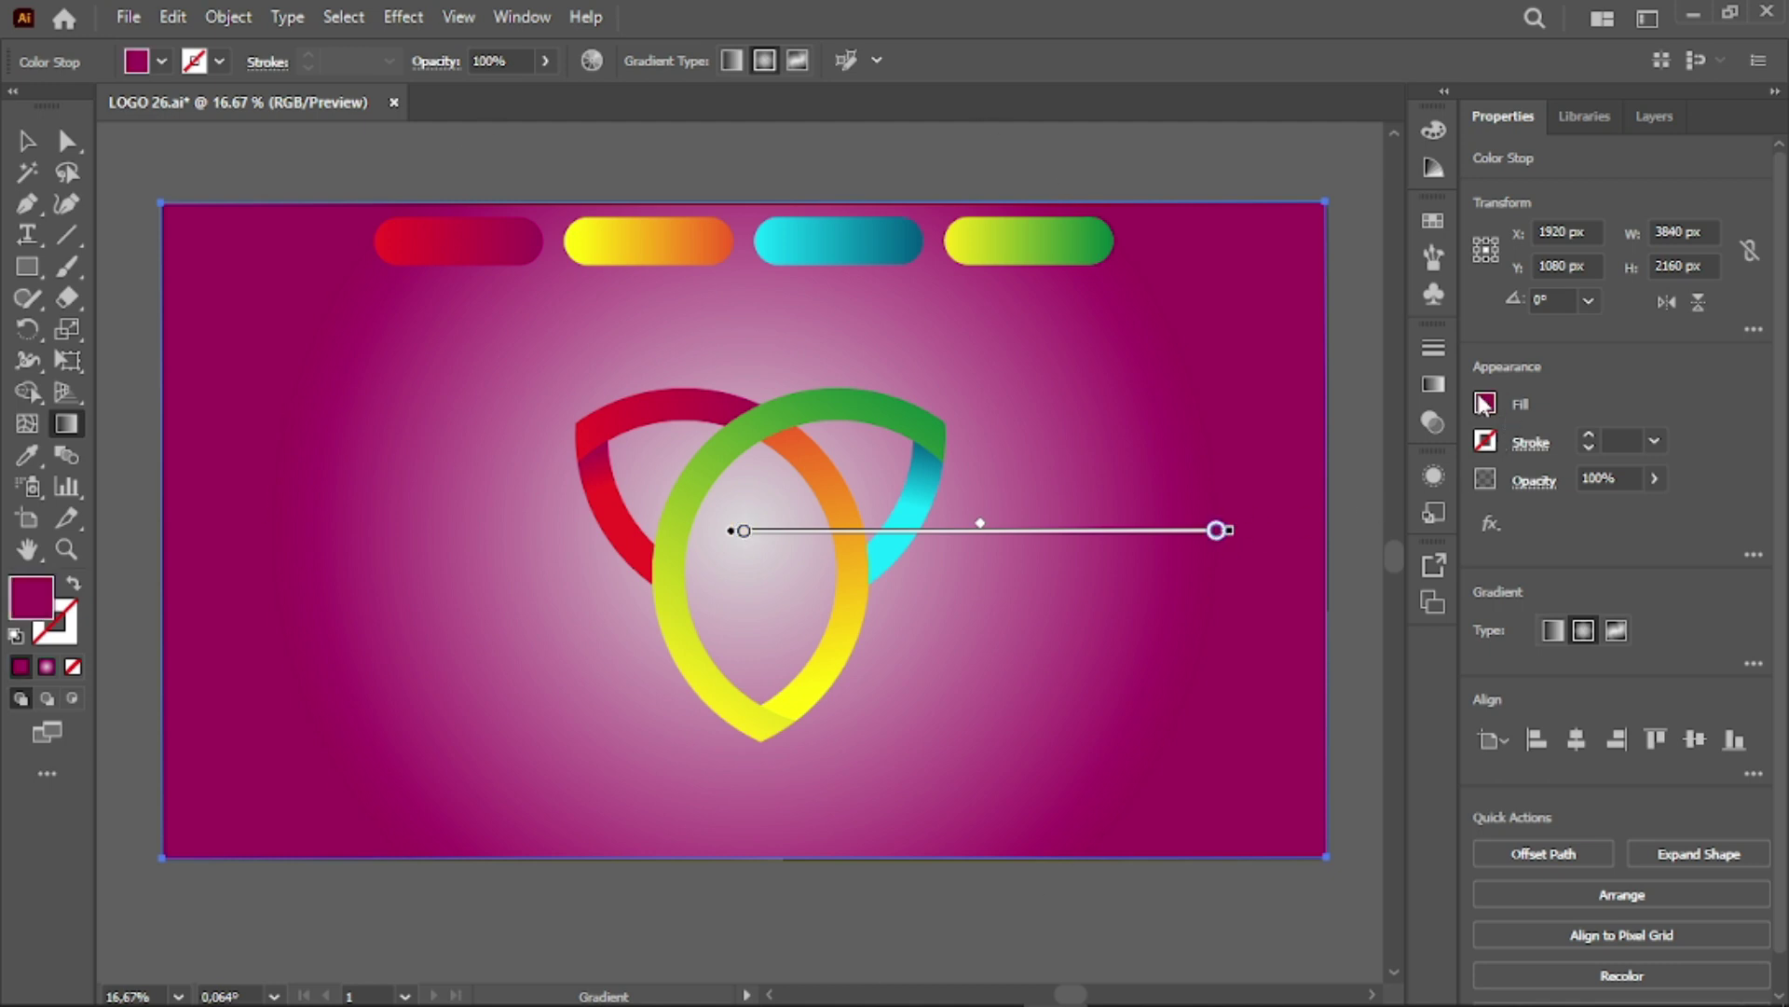
pyautogui.click(1482, 400)
pyautogui.click(1257, 573)
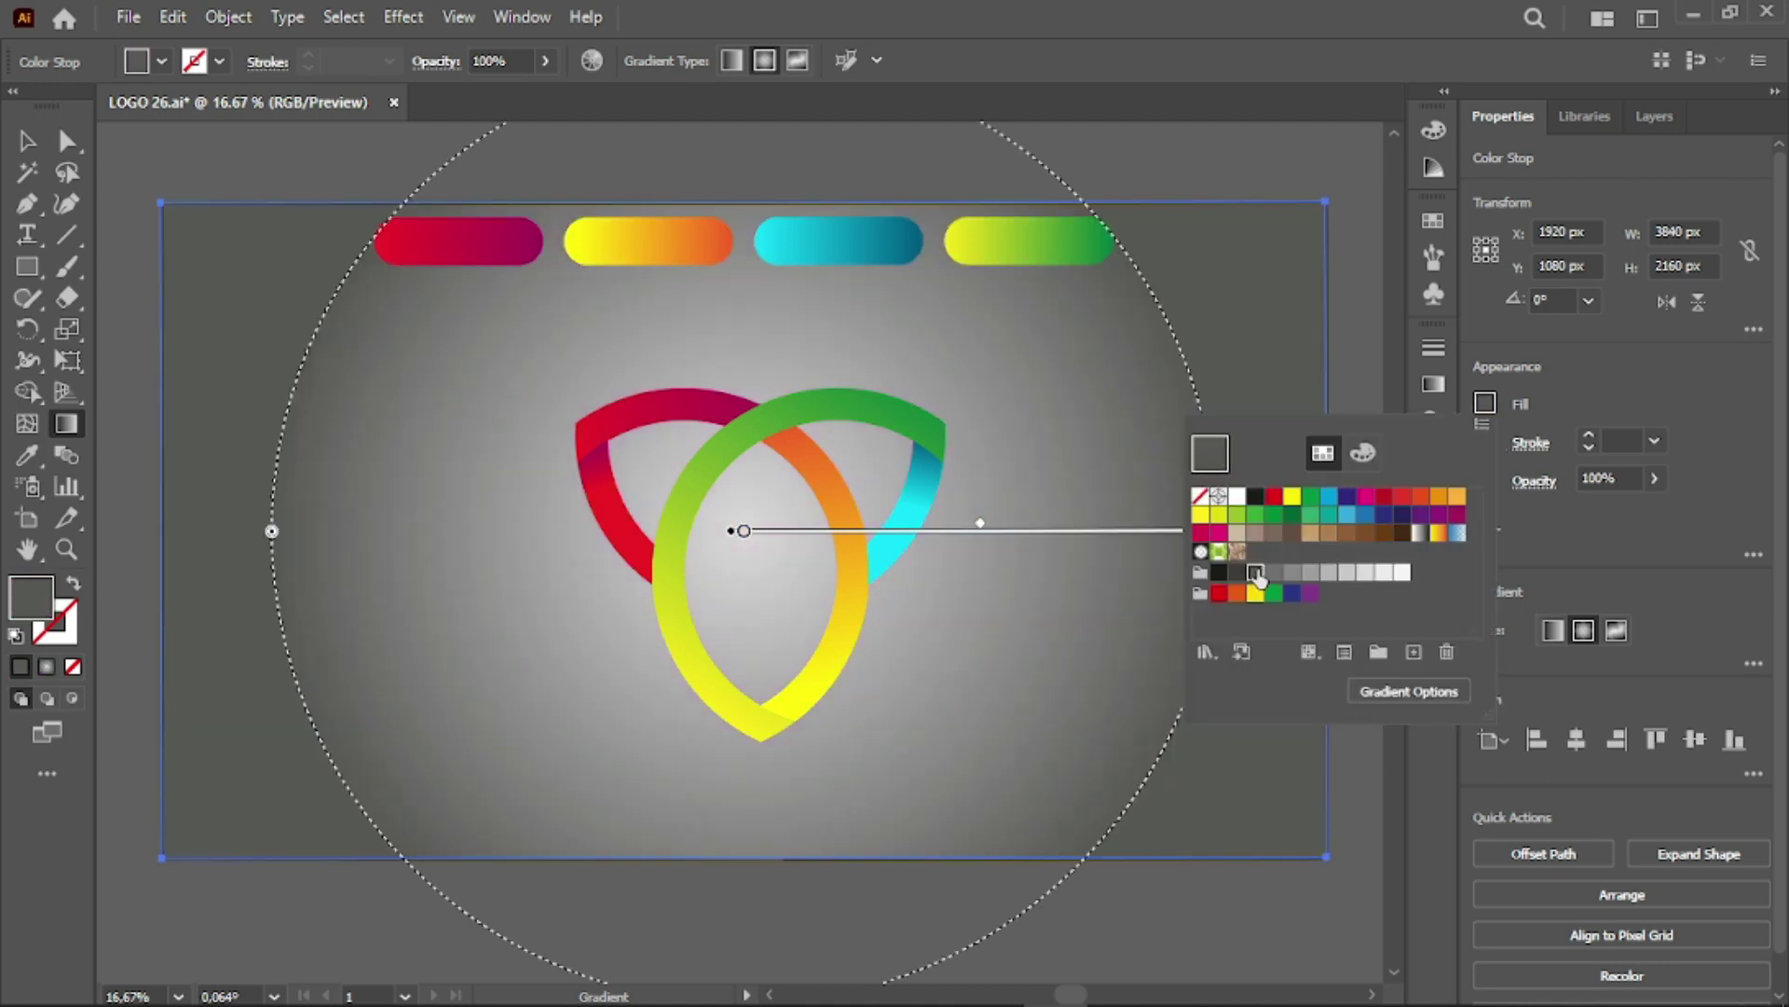
pyautogui.click(1274, 573)
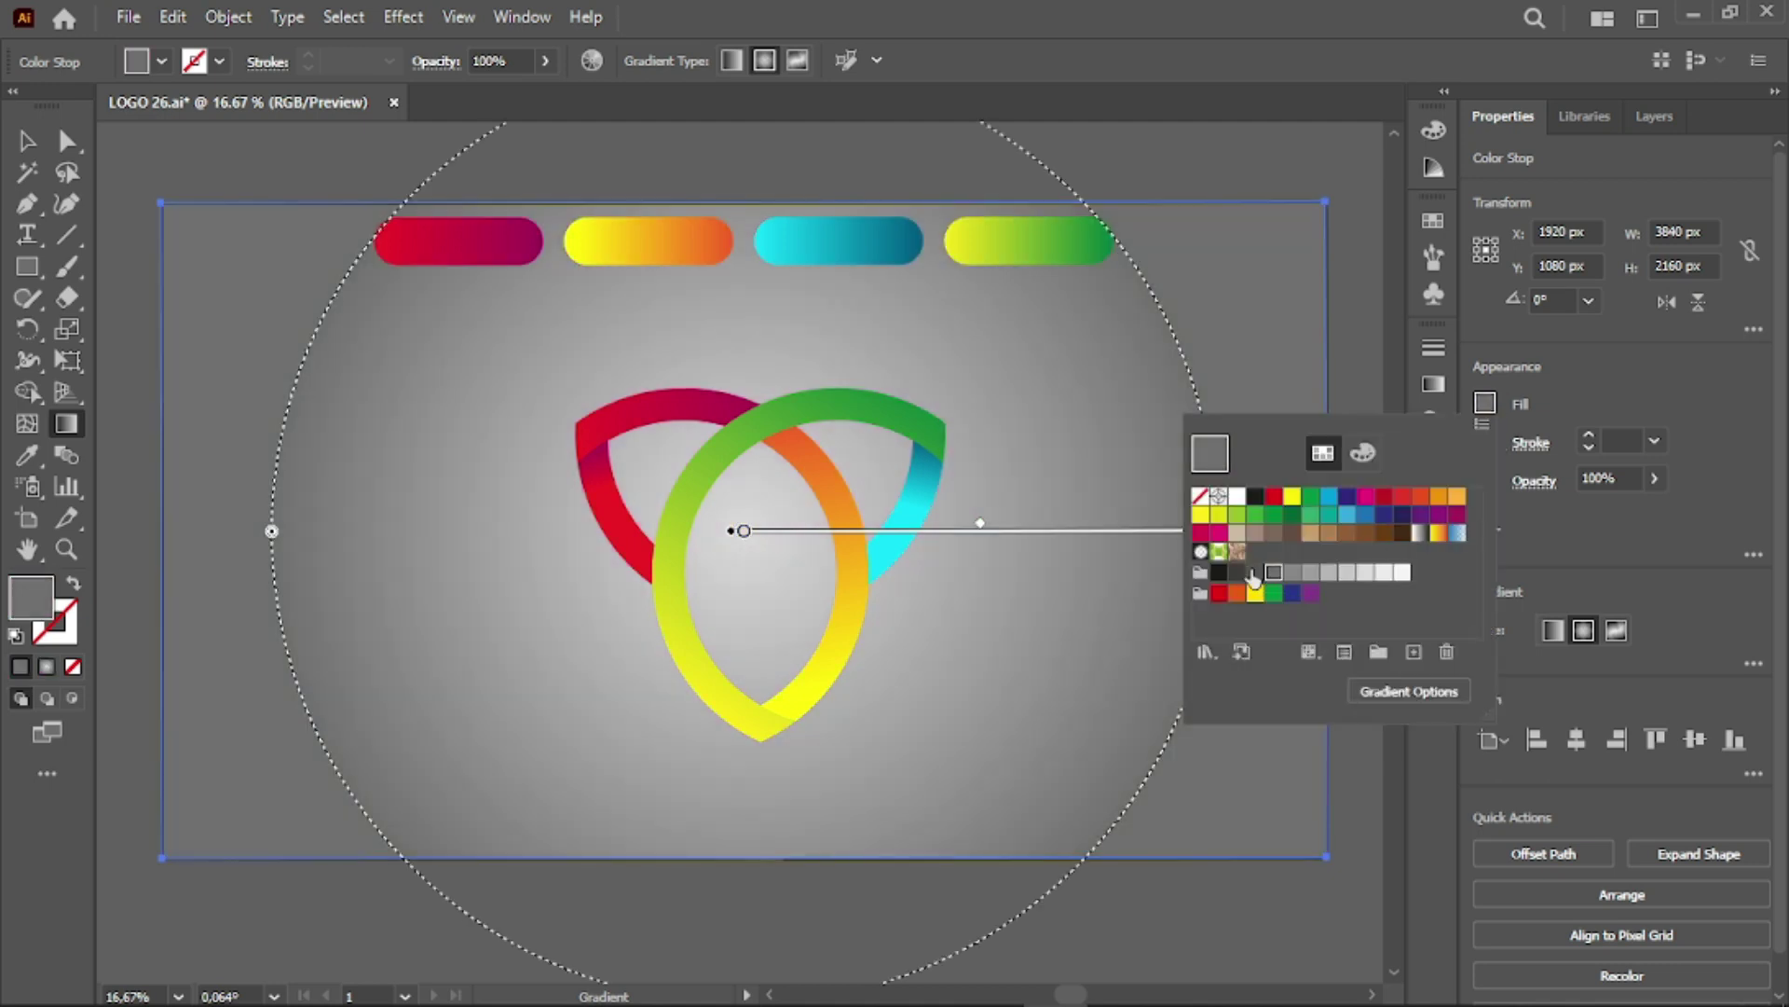
pyautogui.click(1252, 573)
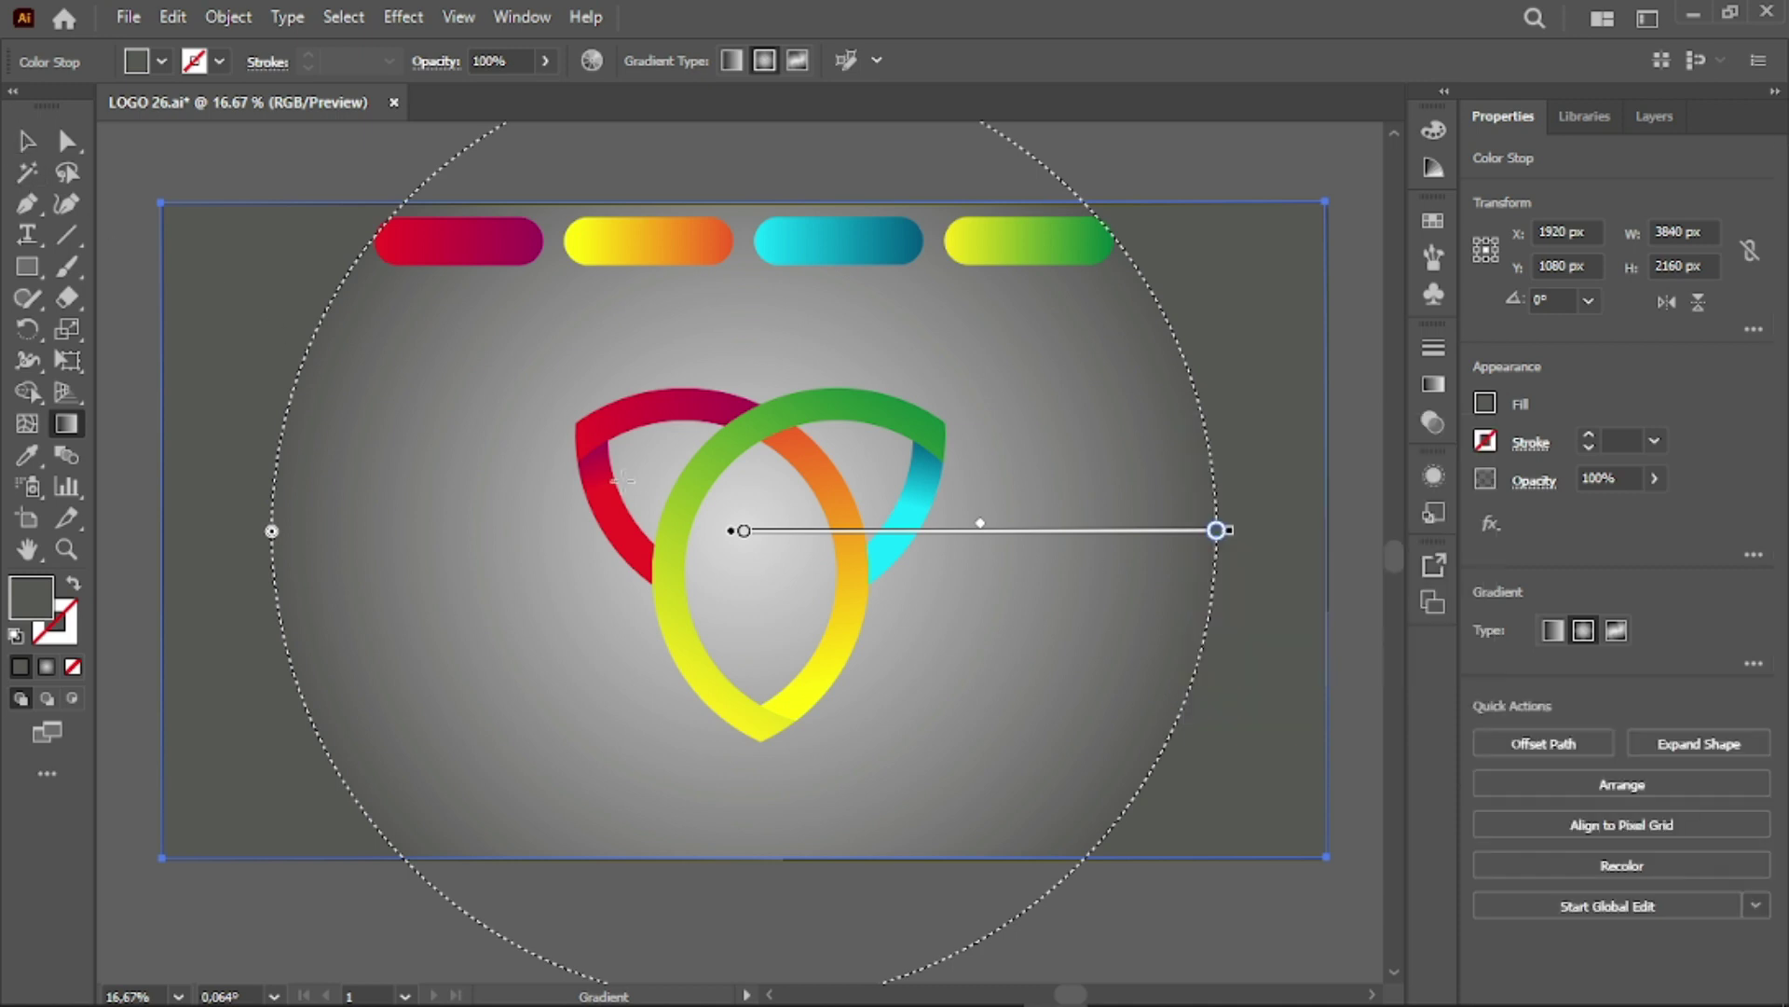
# Redraw the radial gradient smaller from the centre and lighten its outer grey
pyautogui.moveTo(745, 550); pyautogui.dragTo(1124, 552)
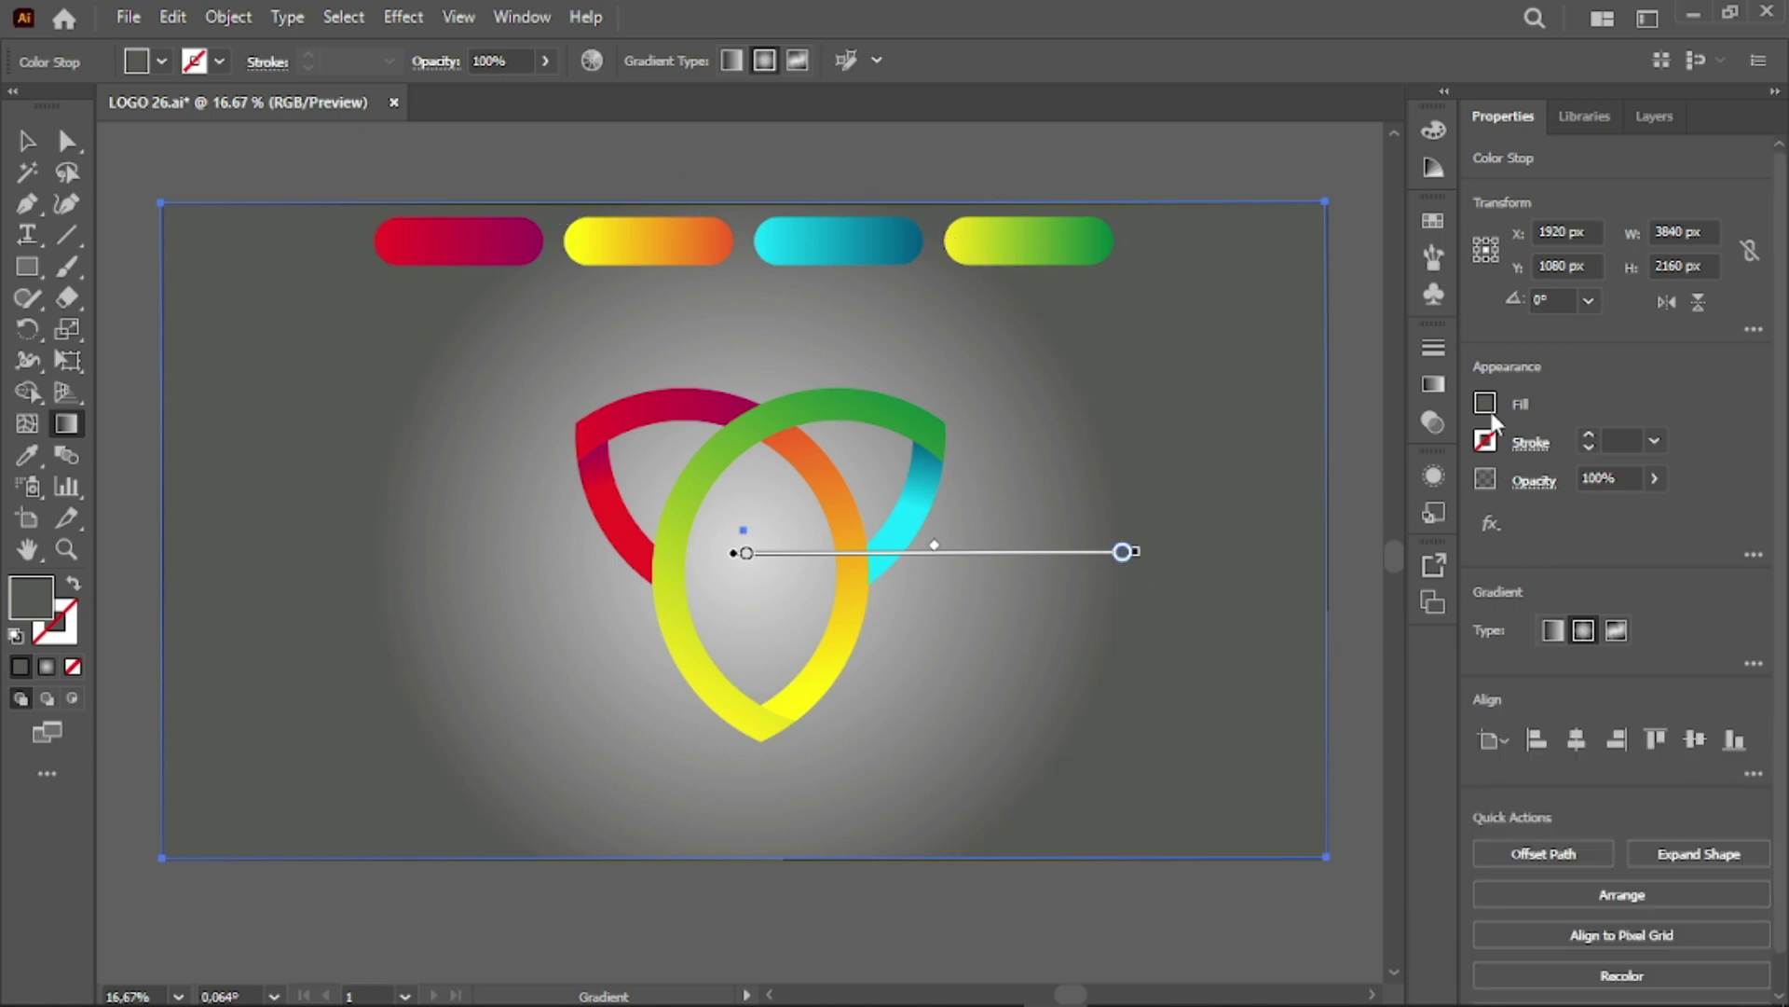
pyautogui.doubleClick(1123, 551)
pyautogui.click(1273, 571)
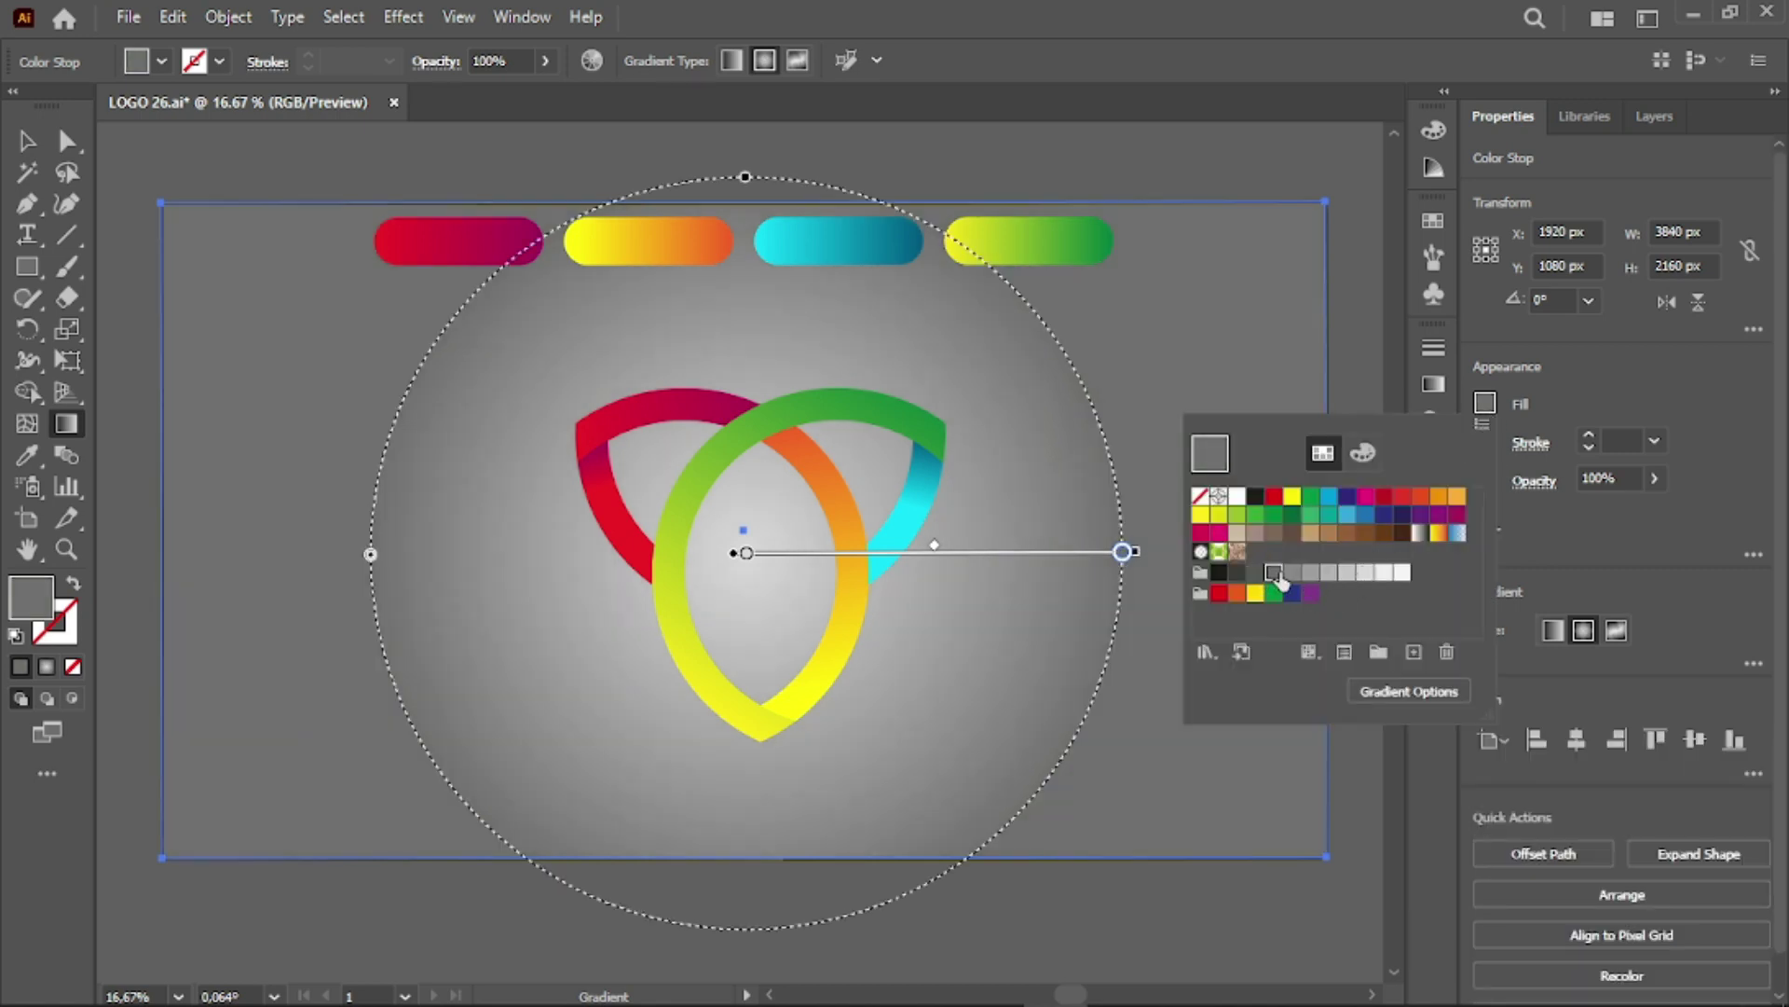
pyautogui.press('Escape')
# Re-drag the background's radial gradient from the knot's centre outward to a shorter radius
pyautogui.press('v')
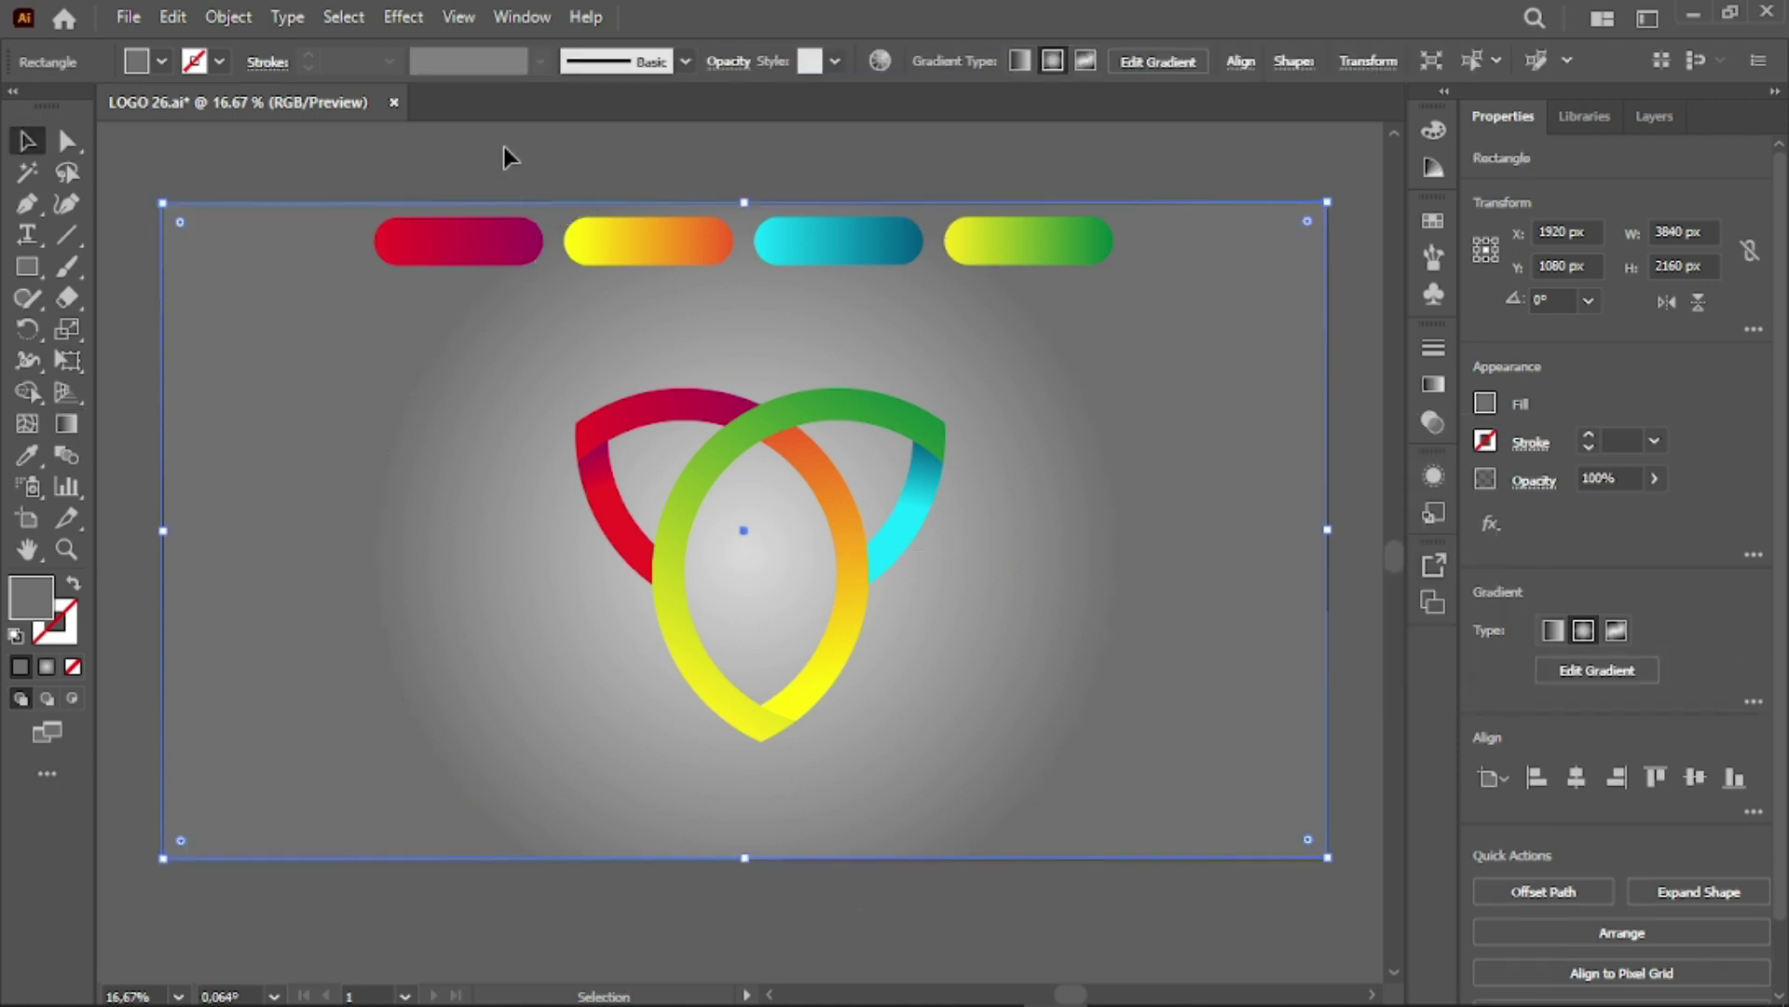
pyautogui.click(503, 147)
pyautogui.scroll(3, 867, 509)
pyautogui.scroll(-2, 1027, 372)
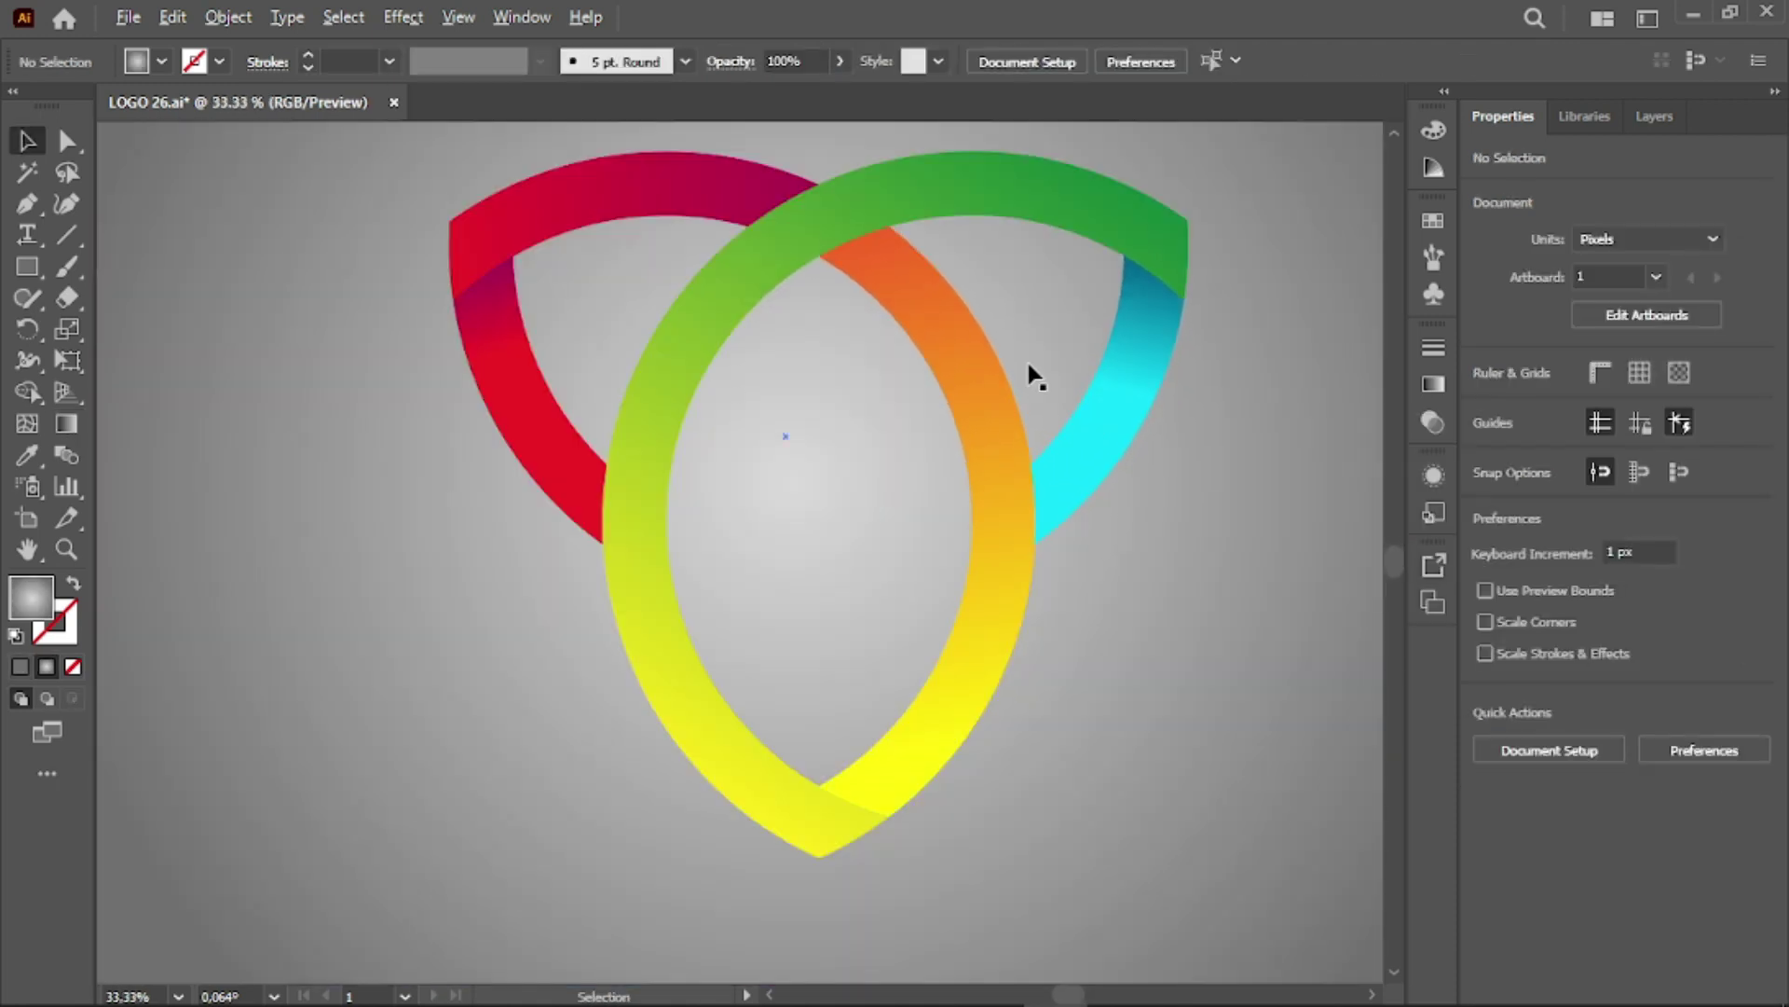
pyautogui.scroll(-2, 1029, 373)
pyautogui.scroll(-2, 1059, 419)
pyautogui.click(1215, 473)
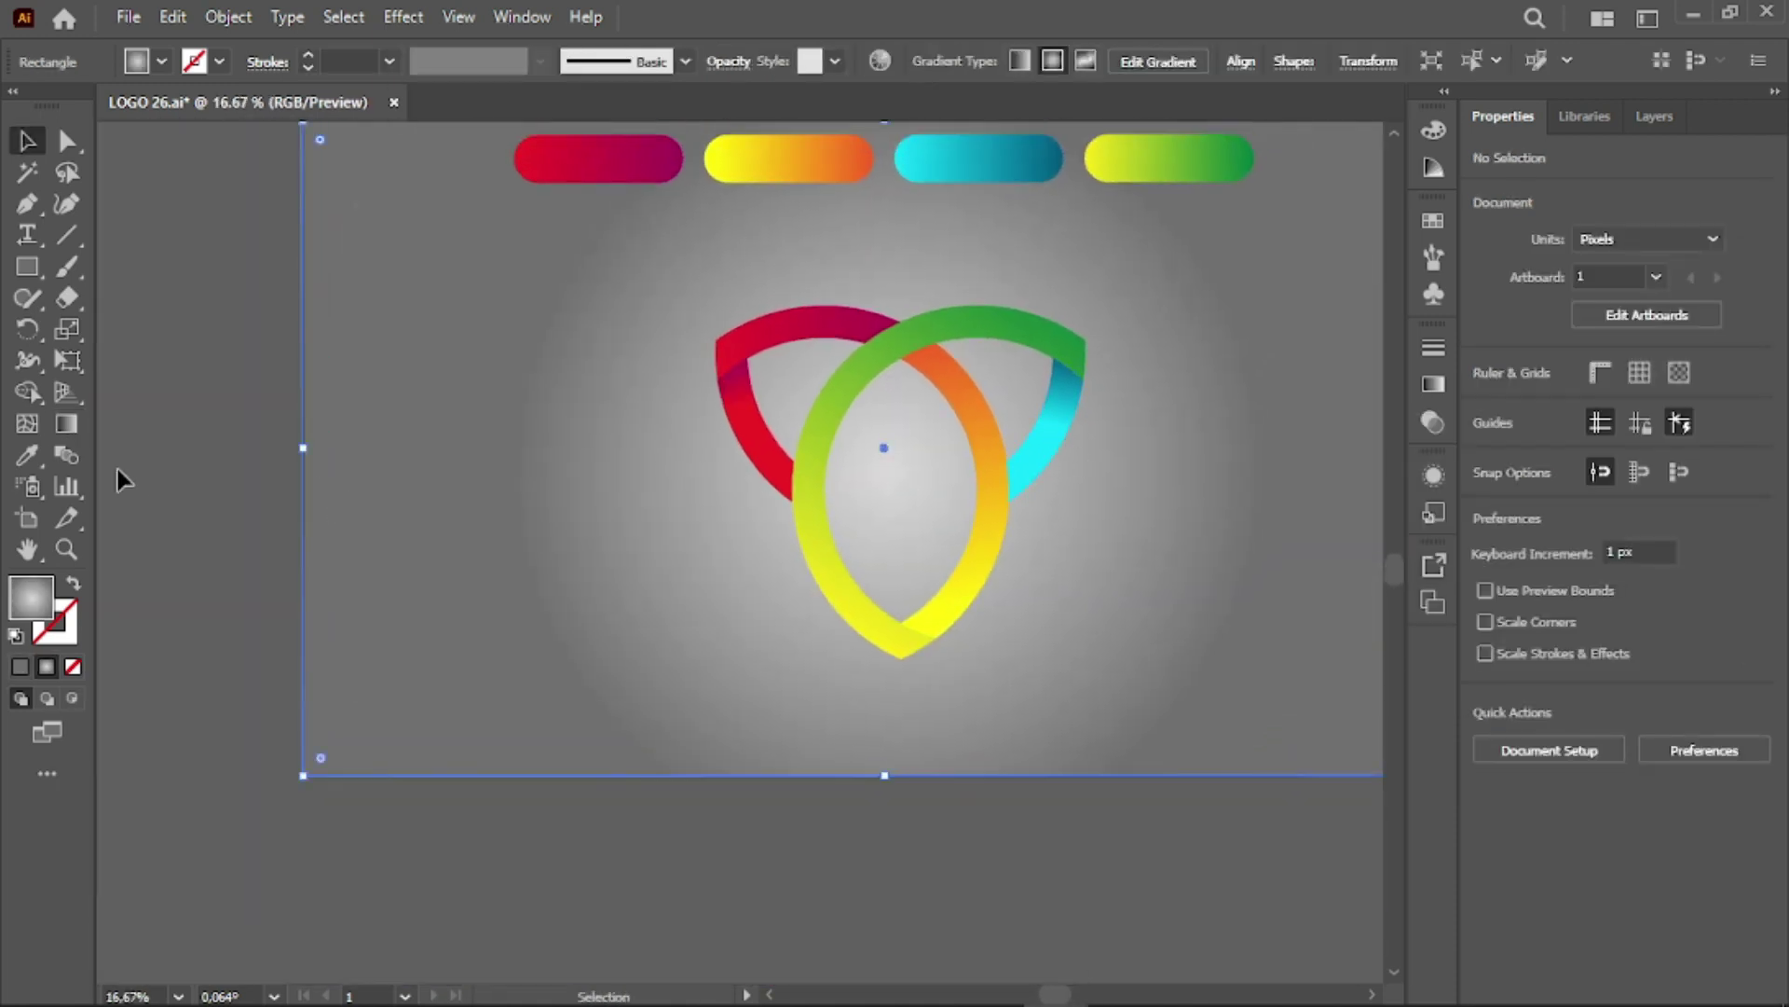
pyautogui.click(67, 424)
pyautogui.click(712, 460)
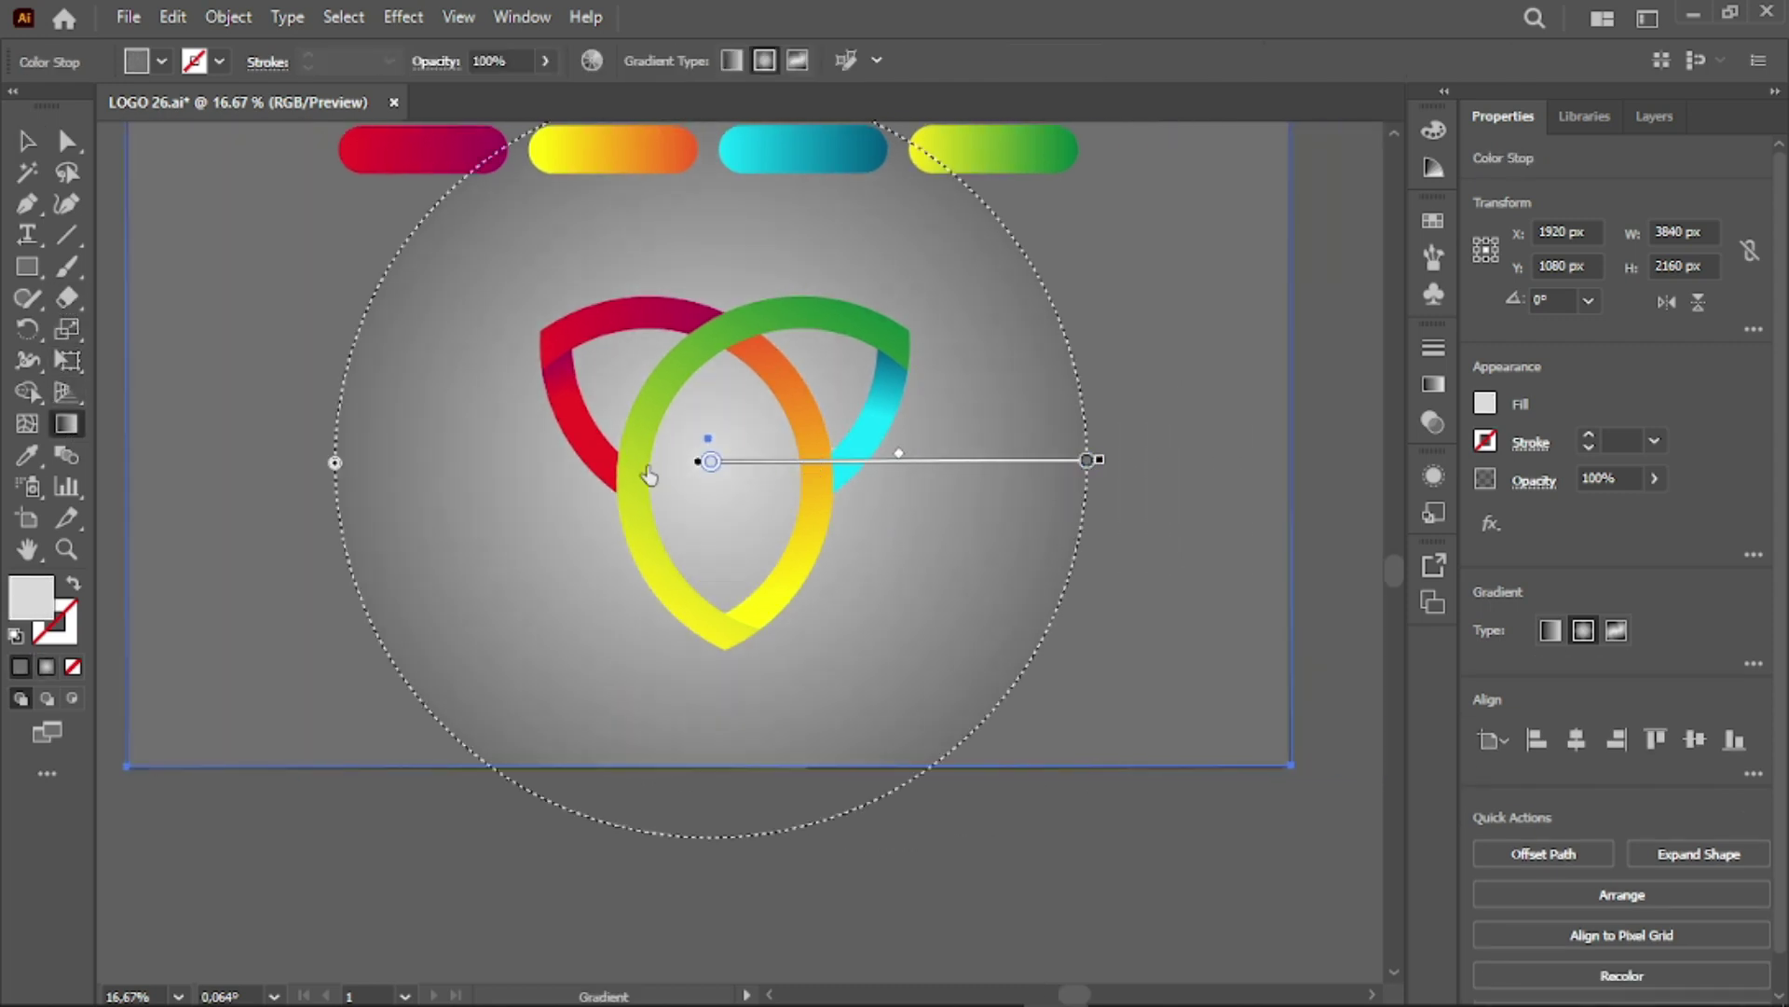
pyautogui.moveTo(716, 481); pyautogui.dragTo(1068, 483)
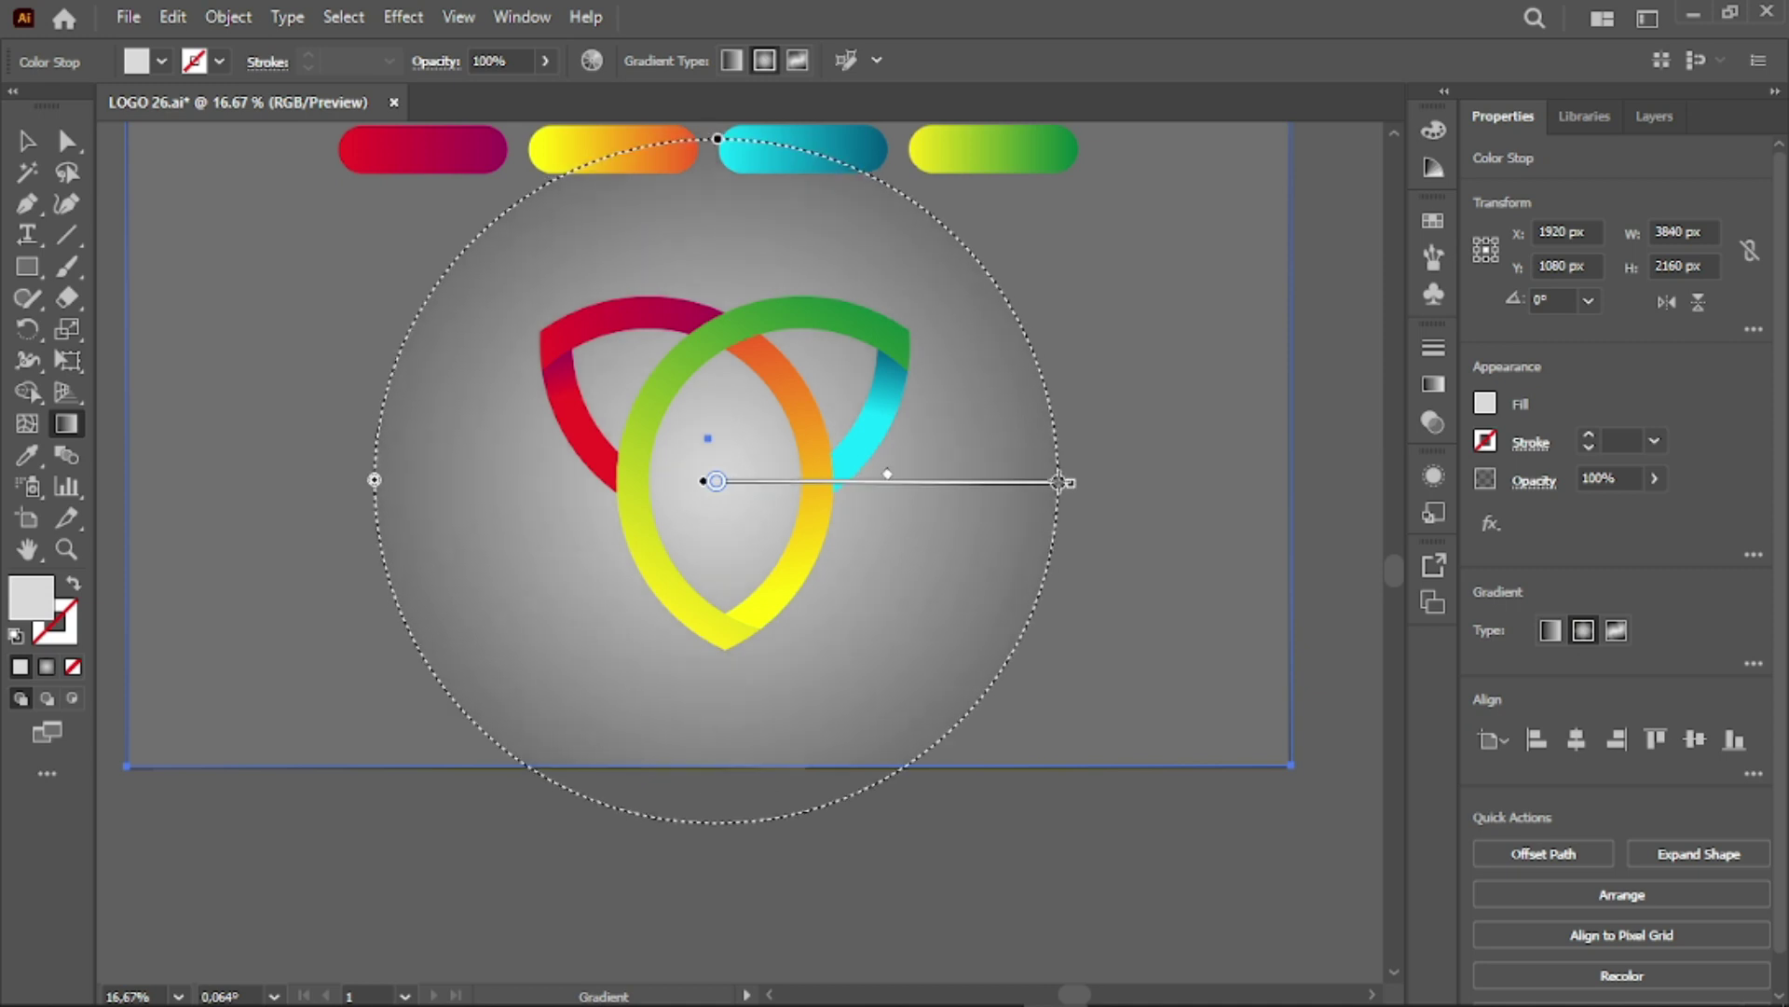
pyautogui.press('v')
pyautogui.scroll(2, 889, 478)
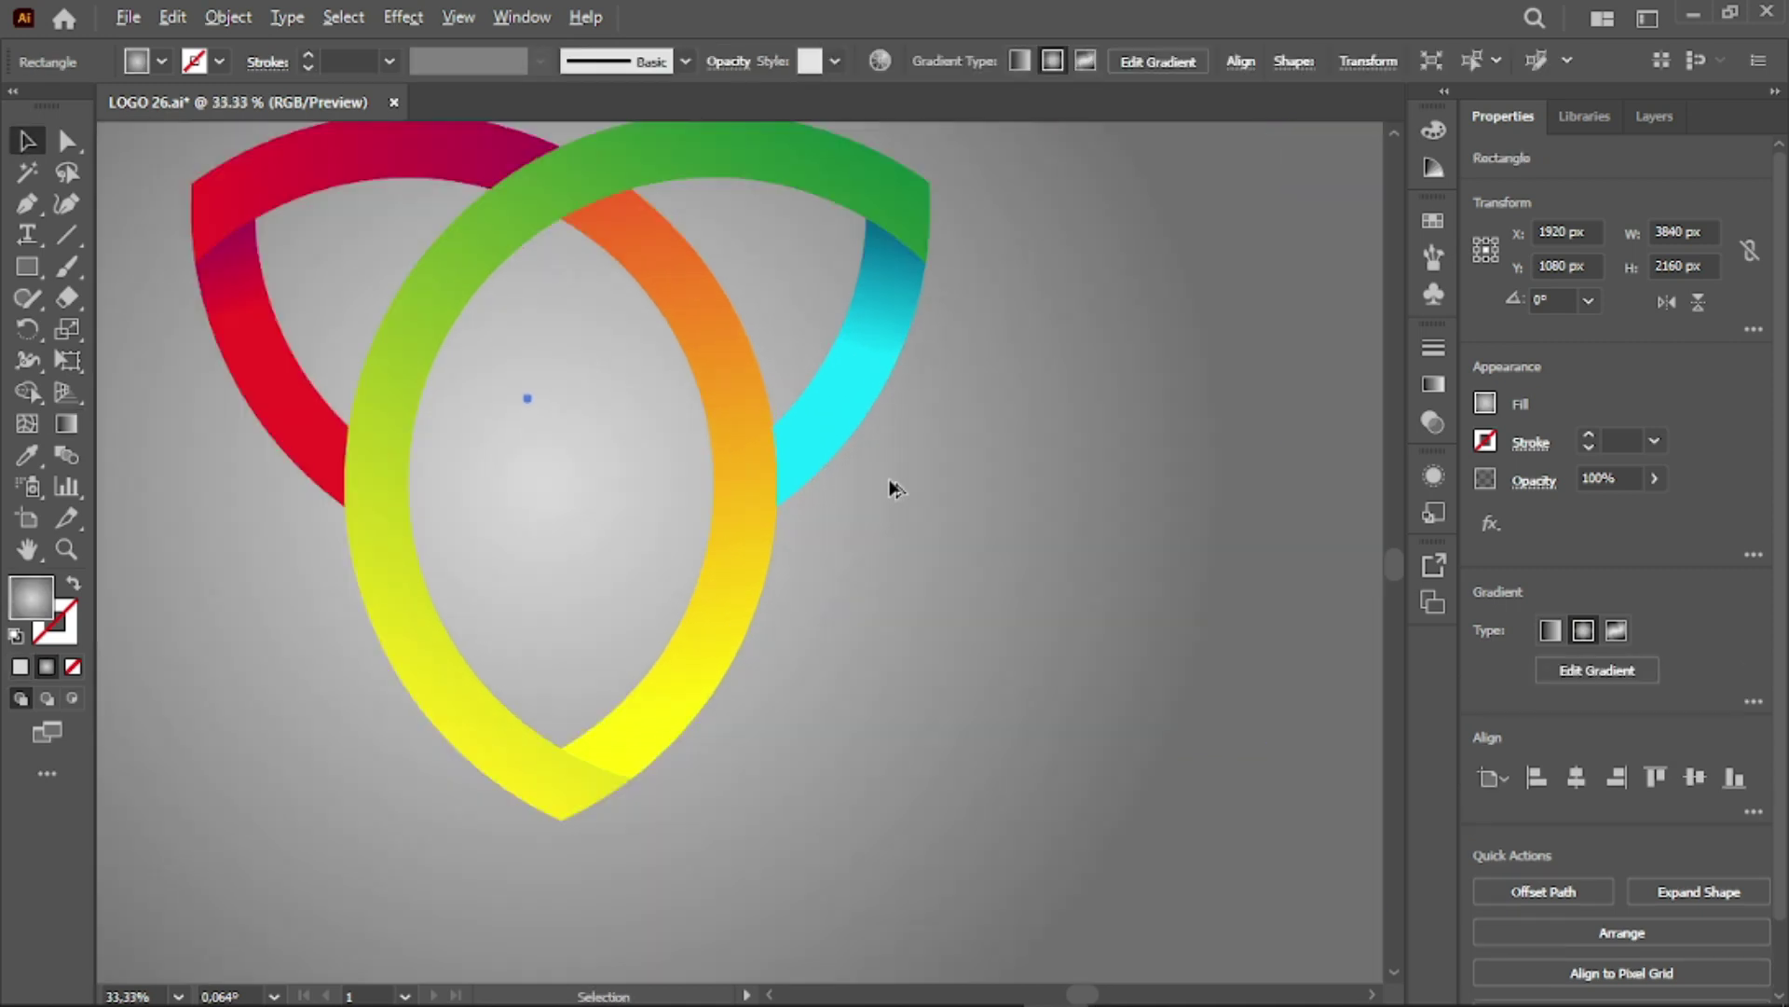
# Lock the bottom <Rectangle> background layer in the Layers panel
pyautogui.moveTo(889, 488); pyautogui.dragTo(1028, 532)
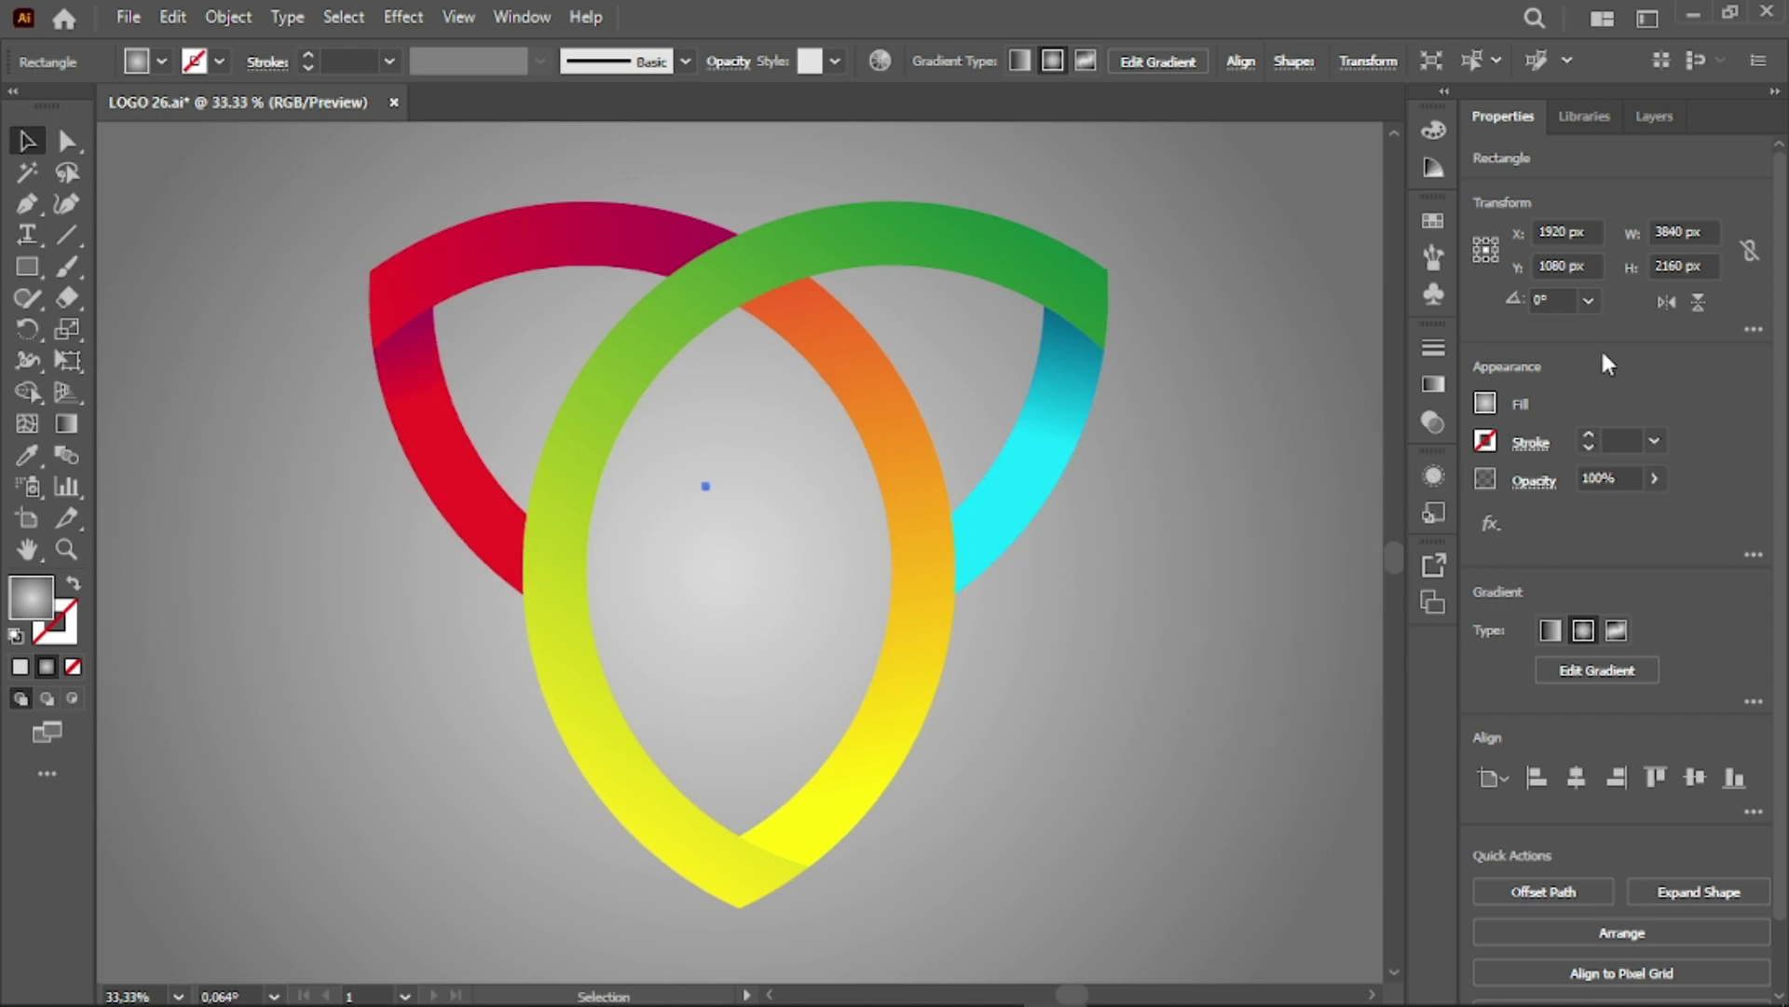
pyautogui.click(1563, 128)
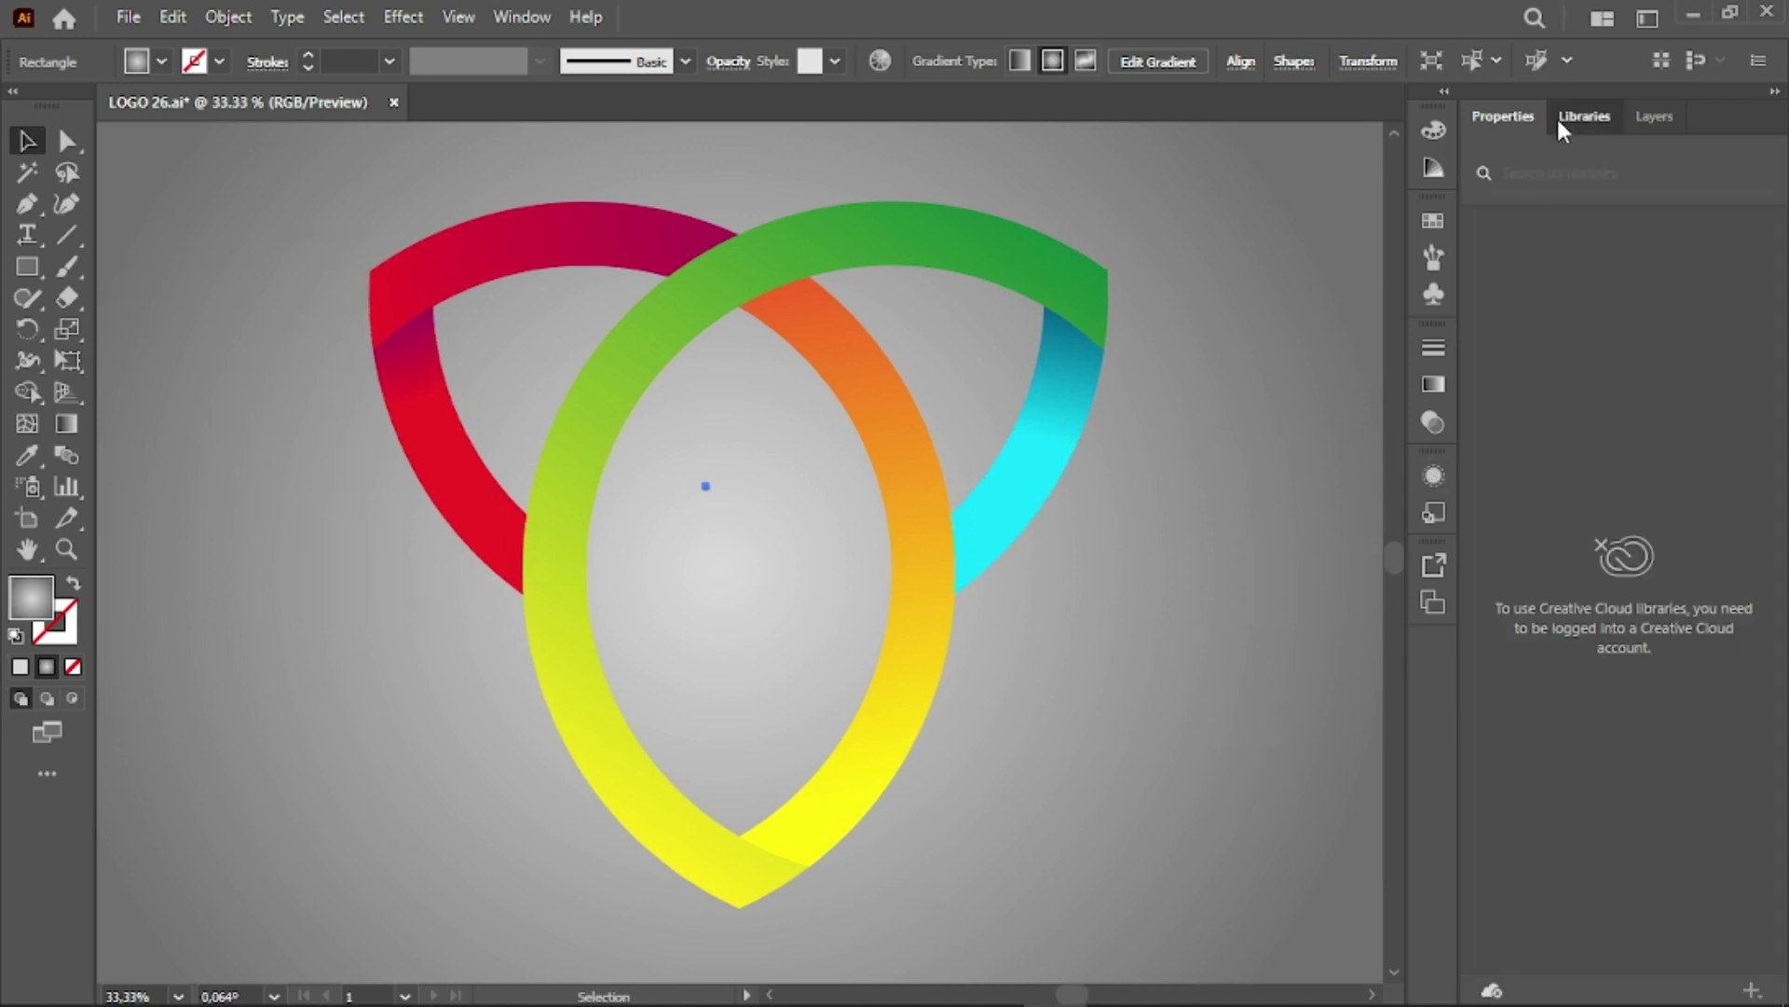
pyautogui.click(1655, 116)
pyautogui.click(1509, 435)
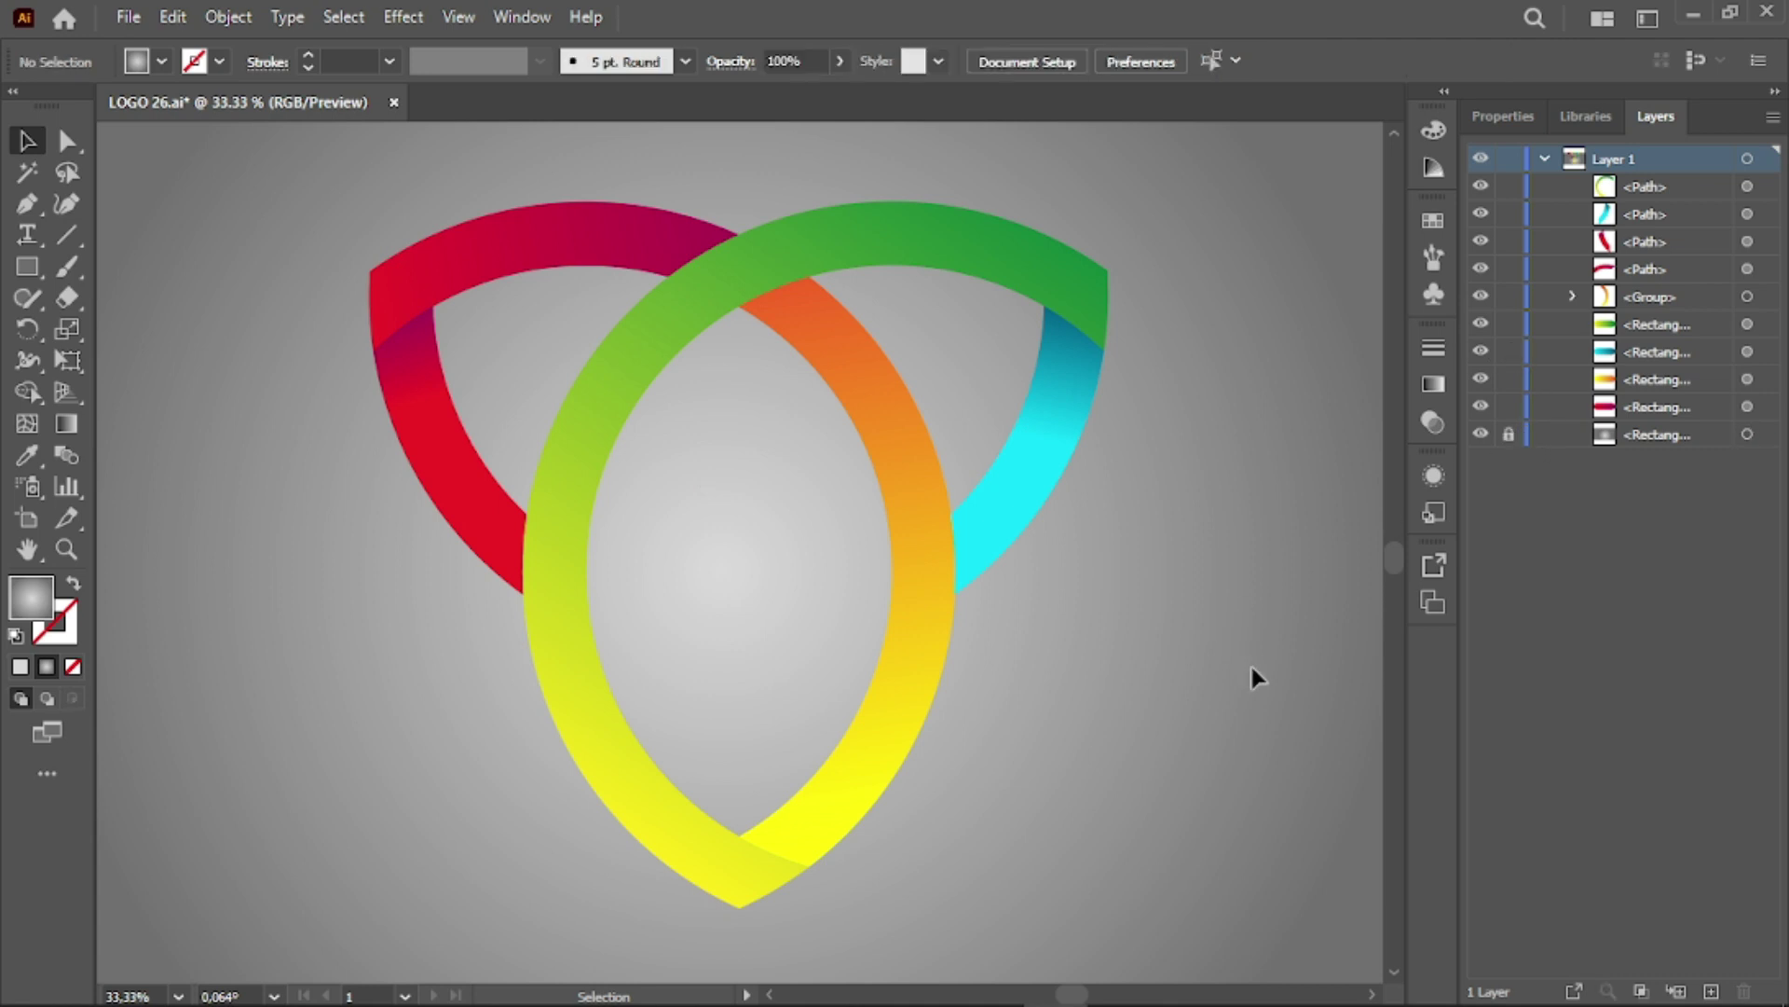
pyautogui.click(1504, 117)
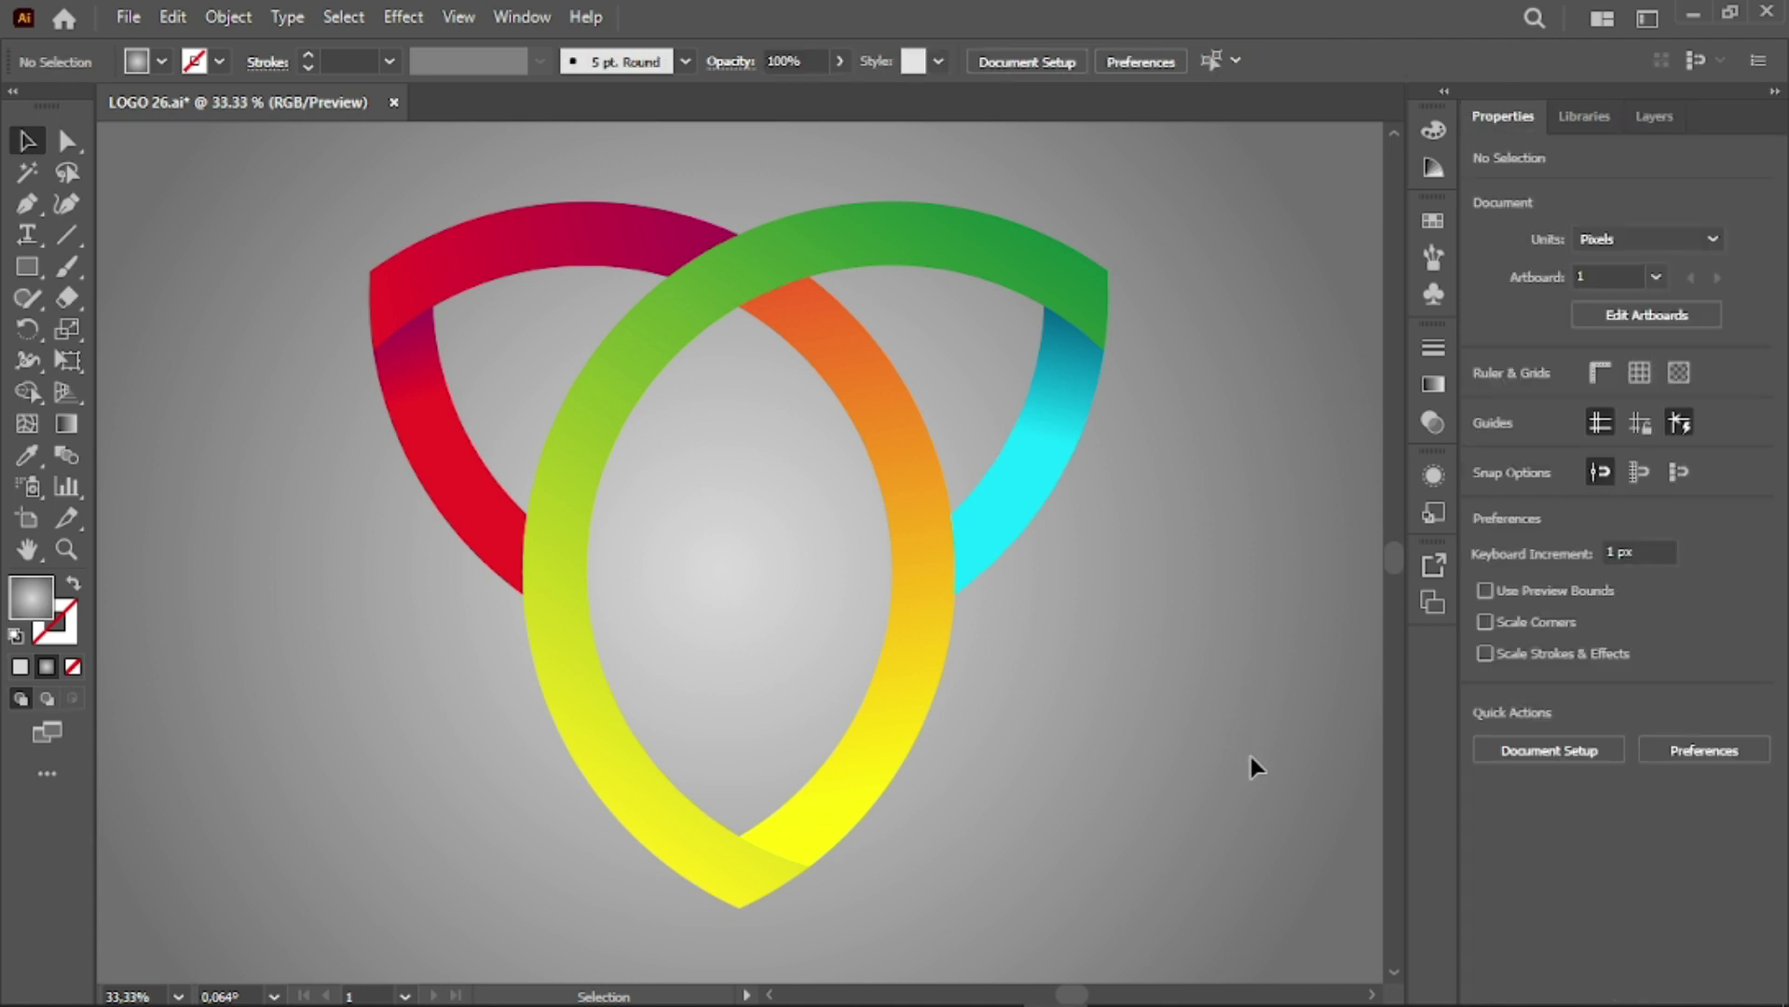